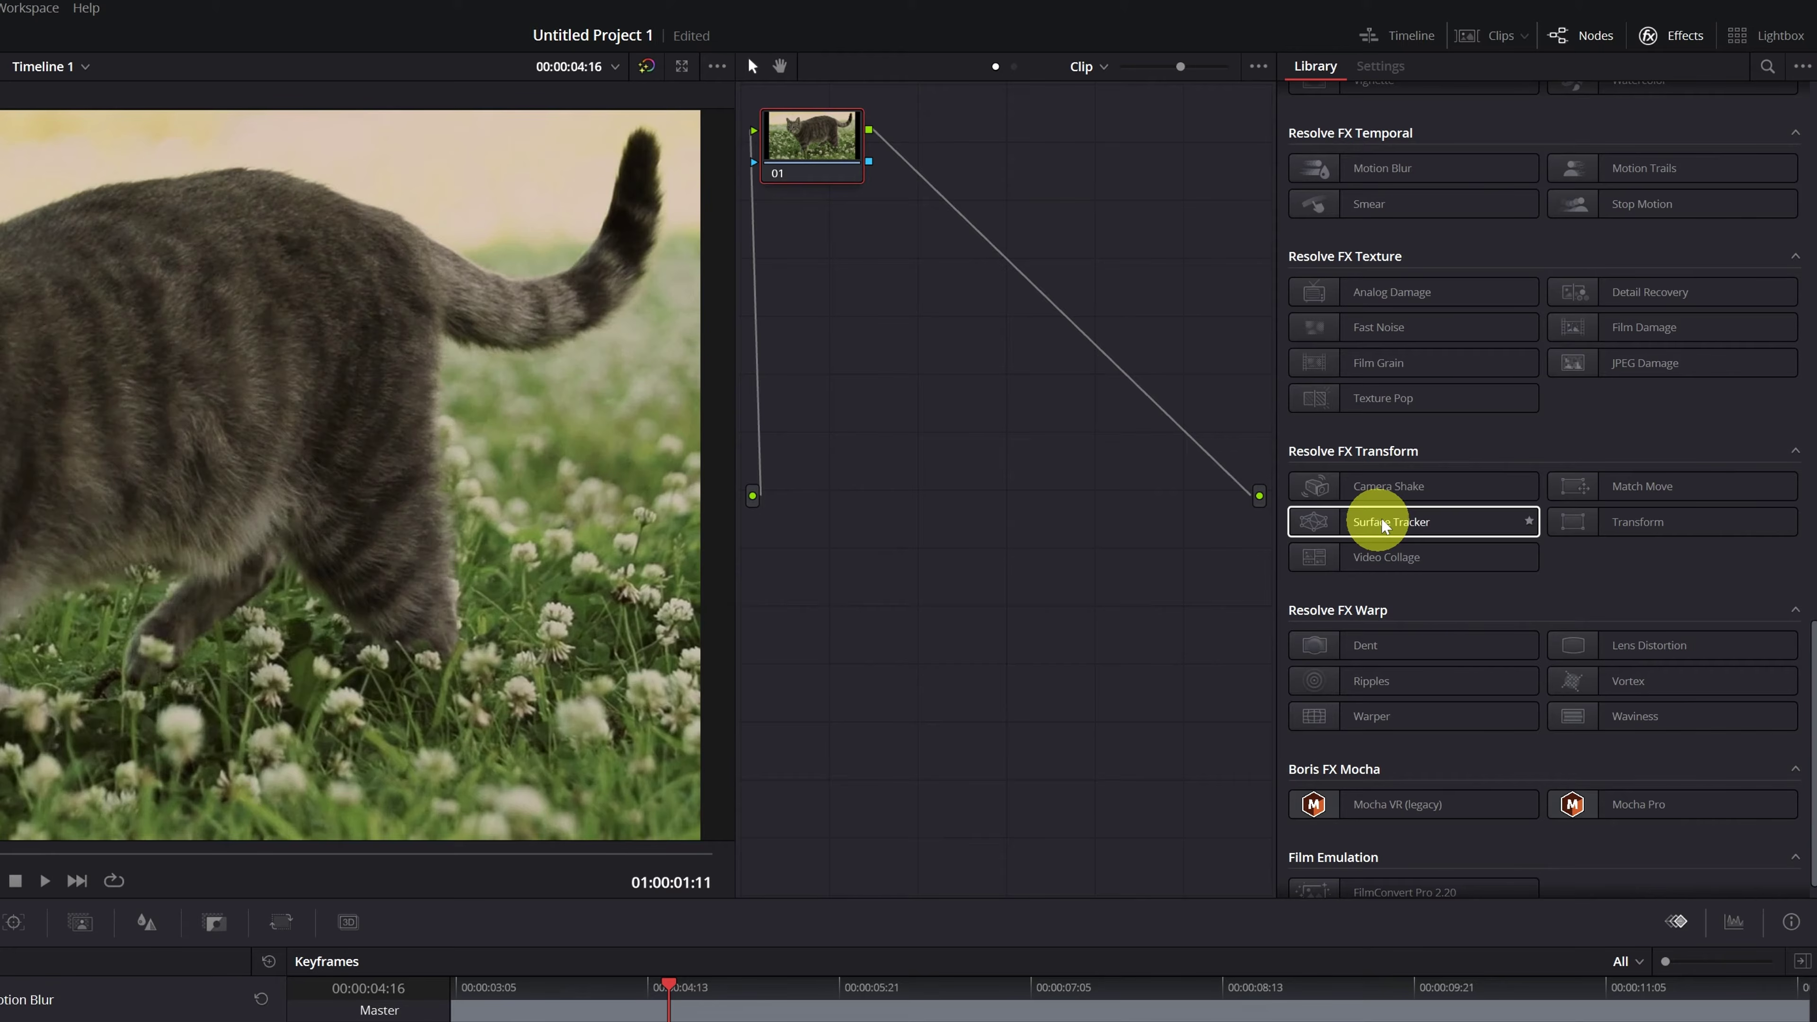
- Search the effects library for "surface" and add Surface Tracker to the node graph as its own node
{"action": "left_click", "coordinate": [1768, 67]}
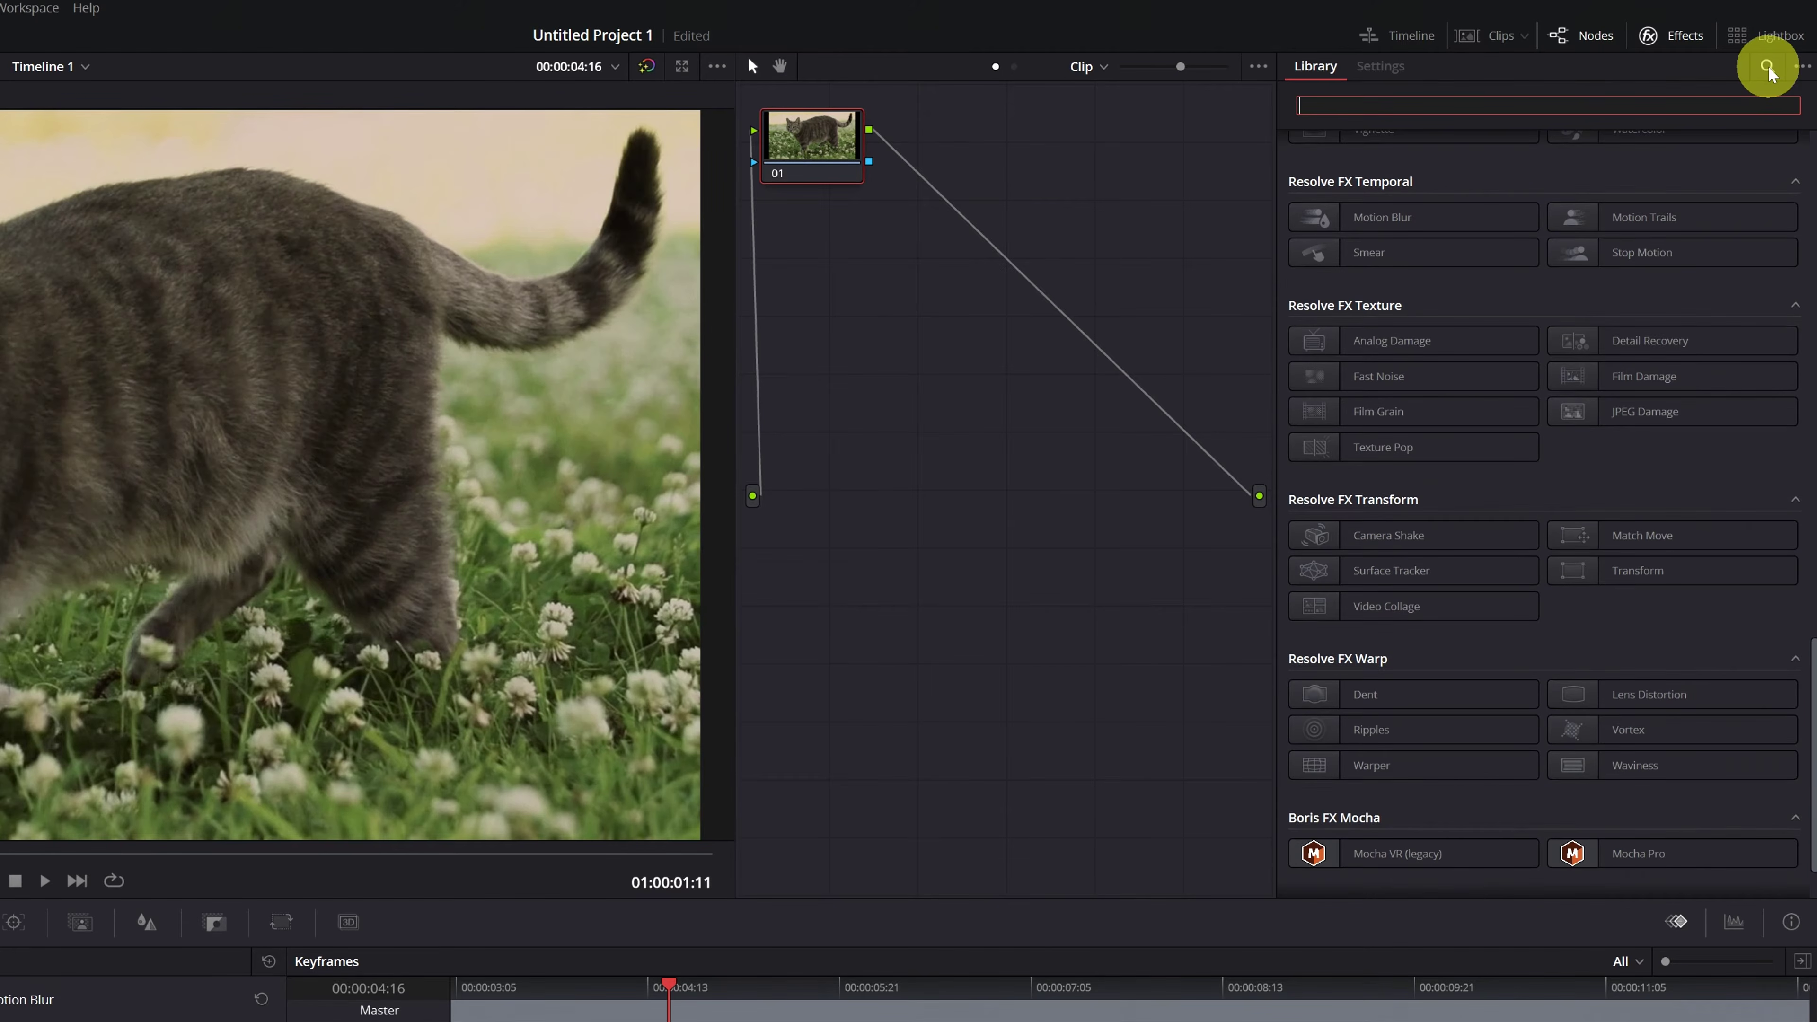
{"action": "type", "text": "surface"}
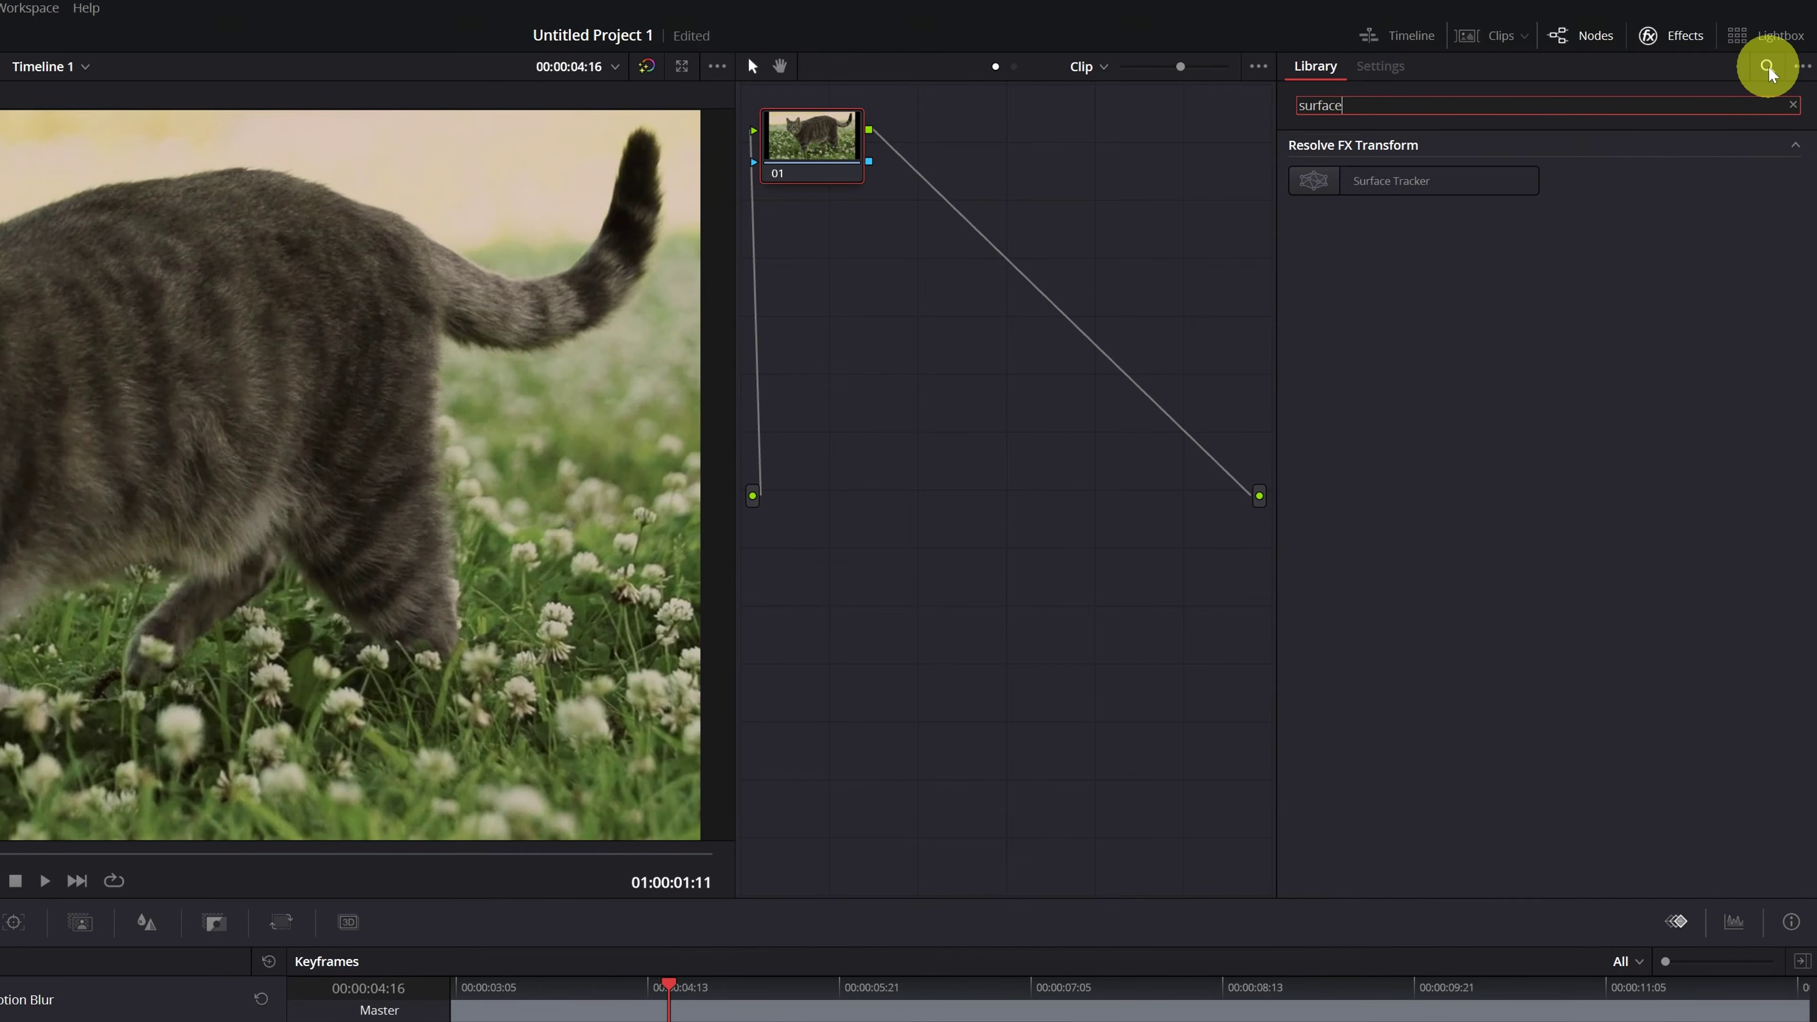
{"action": "double_click", "coordinate": [1374, 181]}
{"action": "left_click_drag", "start_coordinate": [1381, 185], "coordinate": [1049, 276]}
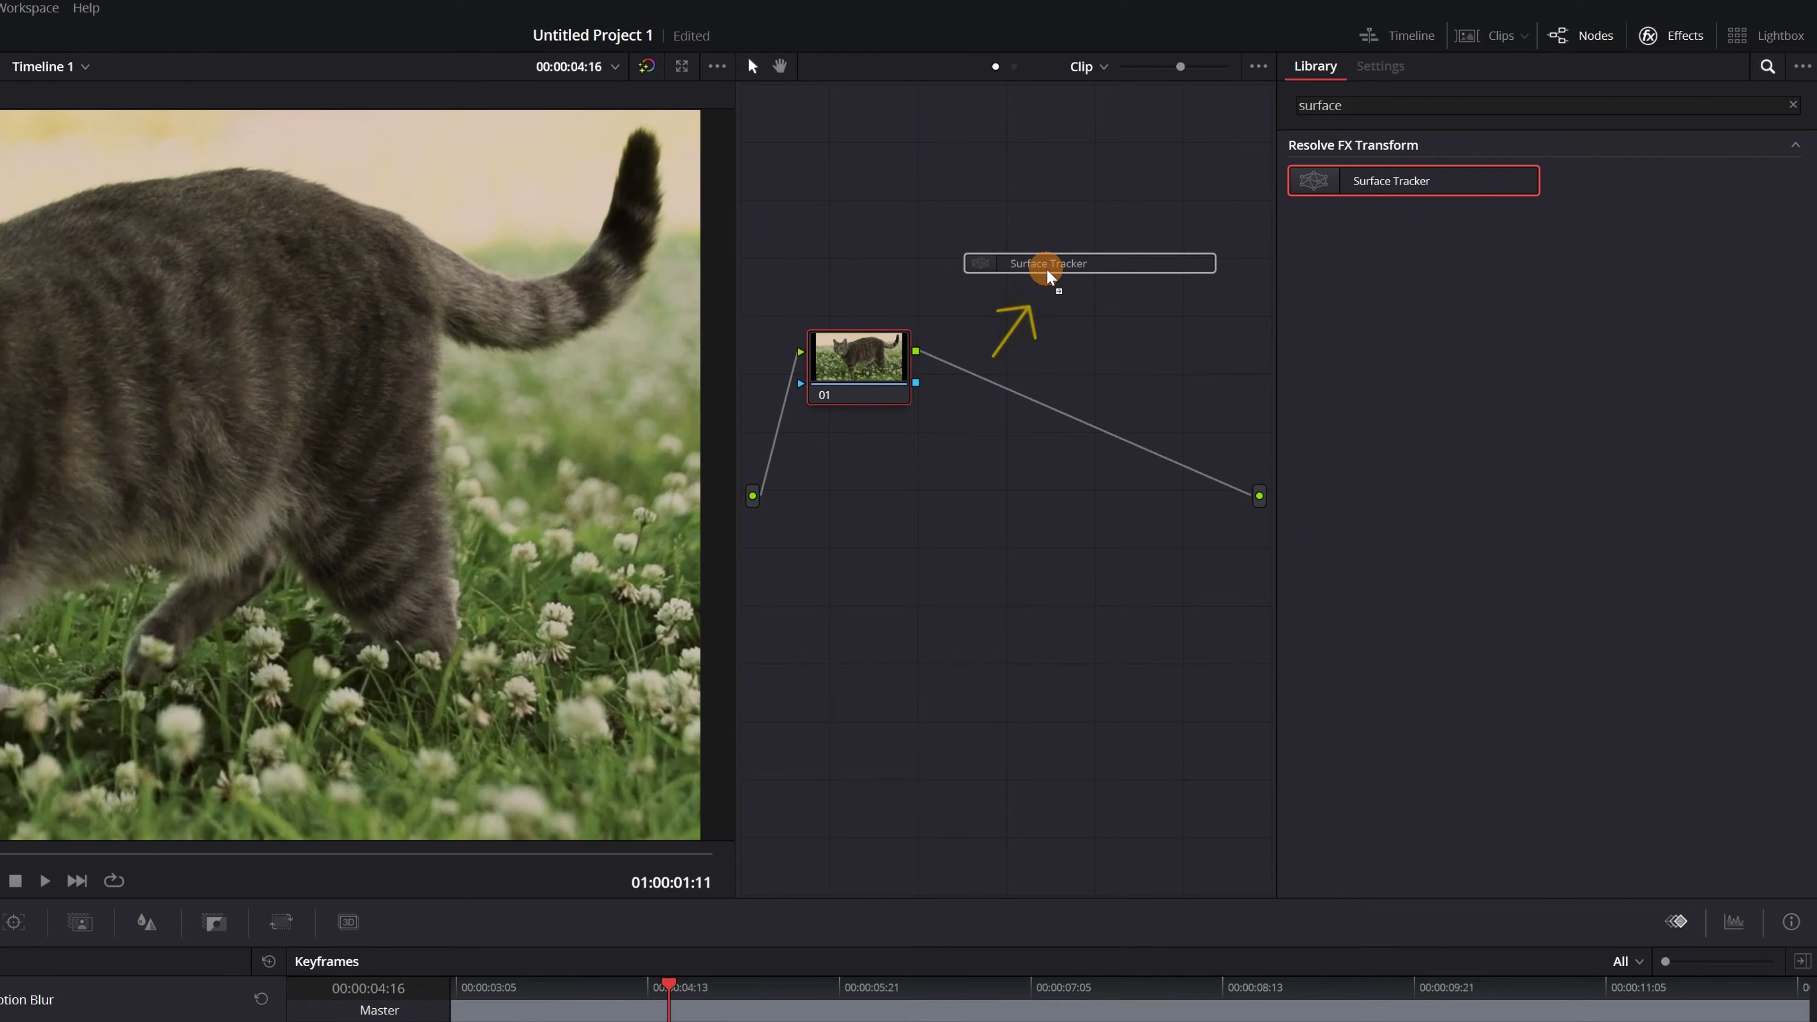
{"action": "left_click_drag", "start_coordinate": [1048, 276], "coordinate": [1047, 271]}
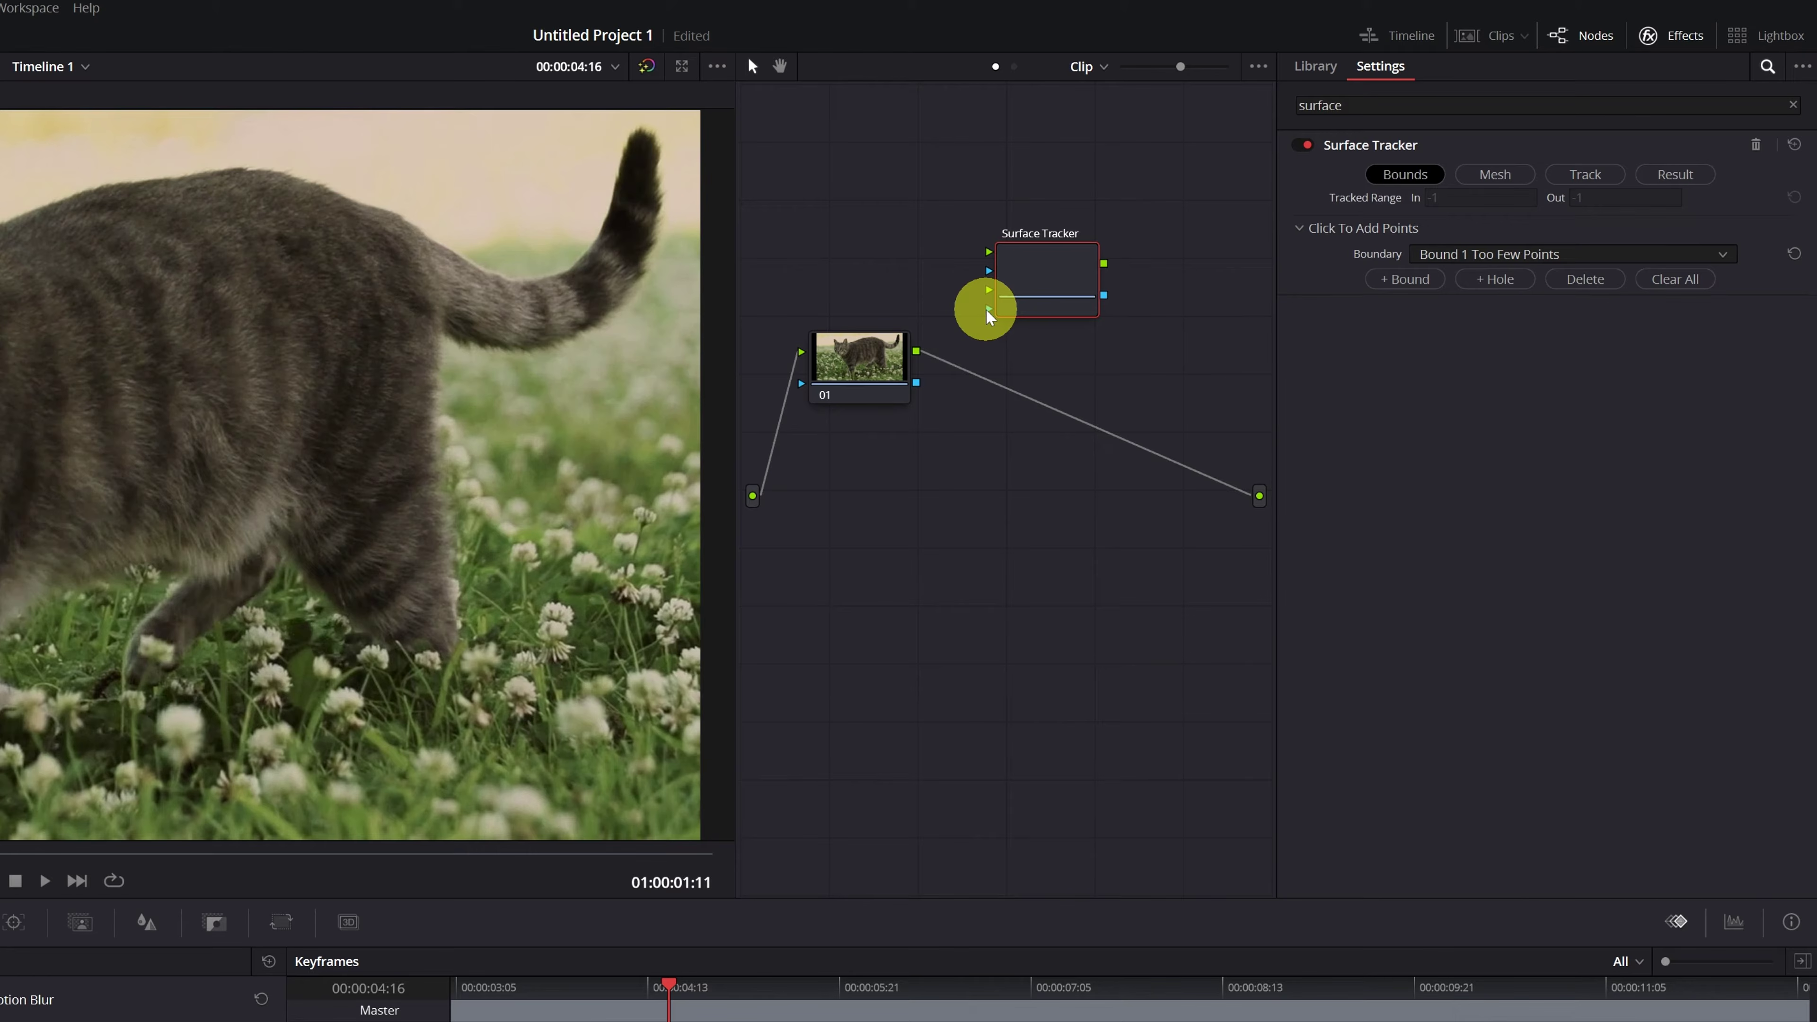
- Wire the Surface Tracker node between node 01 and the graph output, and line it up beside node 01
{"action": "left_click_drag", "start_coordinate": [1246, 491], "coordinate": [979, 280]}
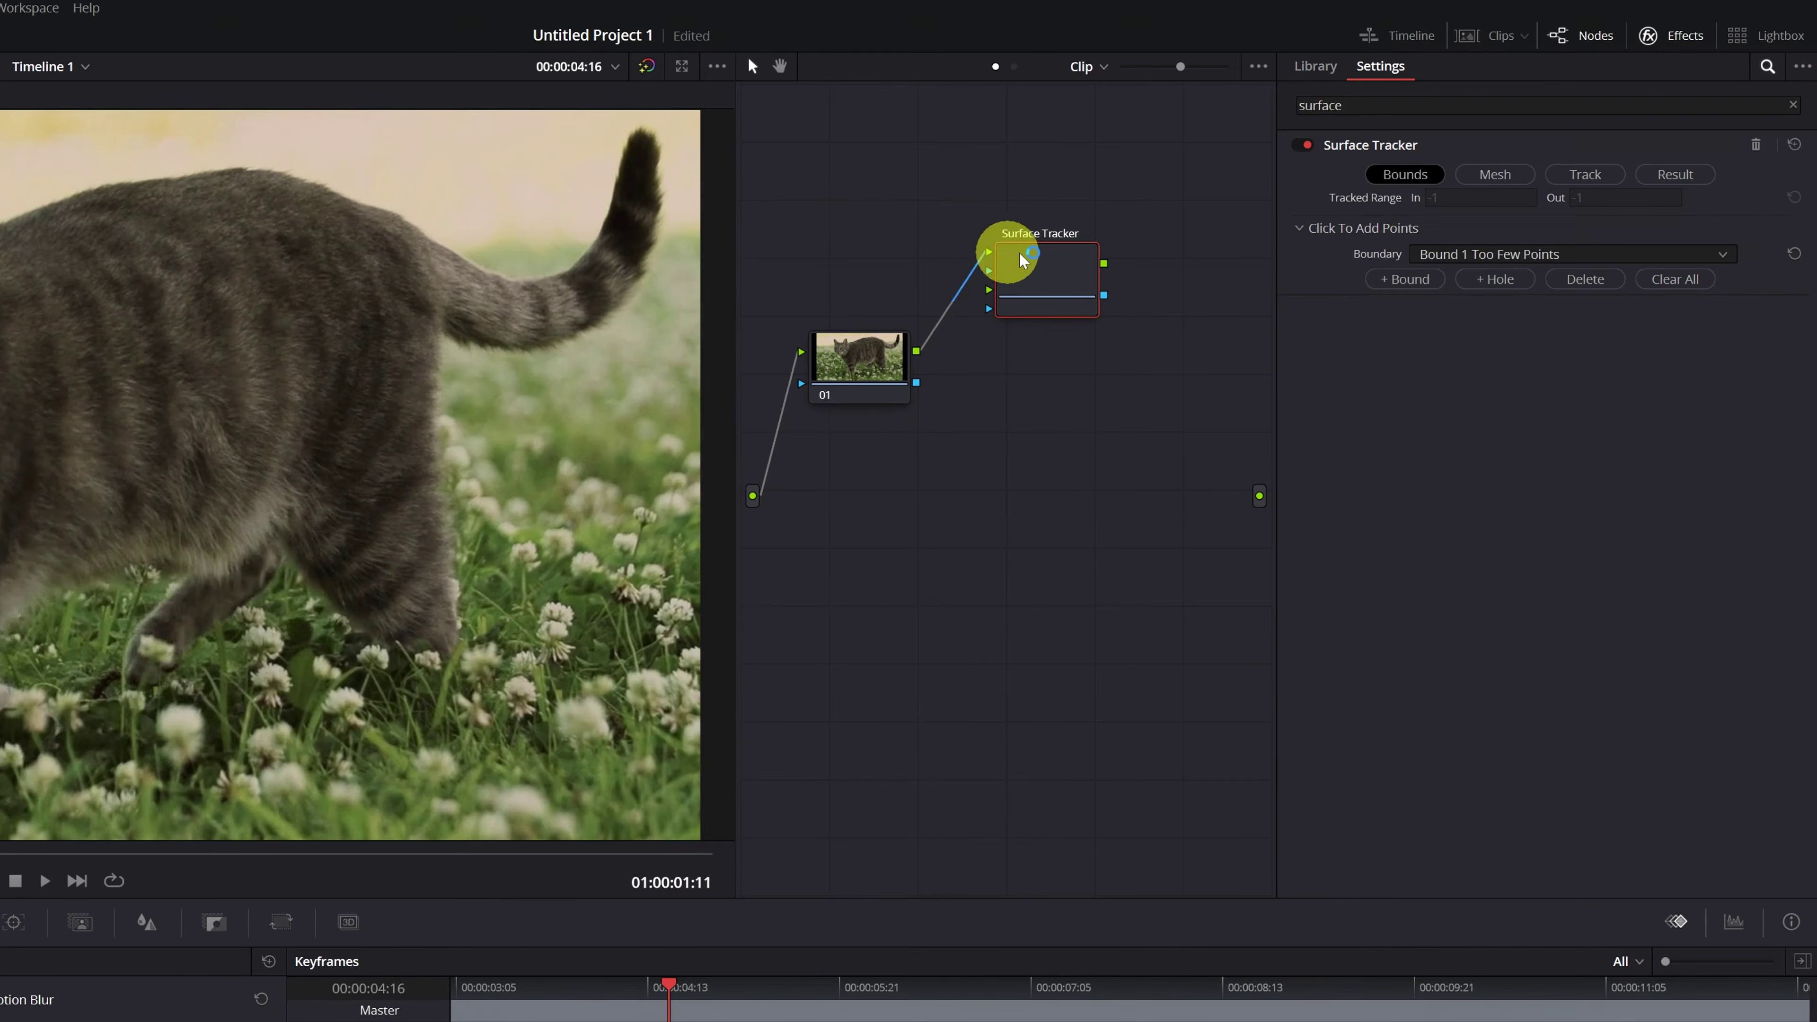
{"action": "left_click_drag", "start_coordinate": [1105, 266], "coordinate": [1261, 499]}
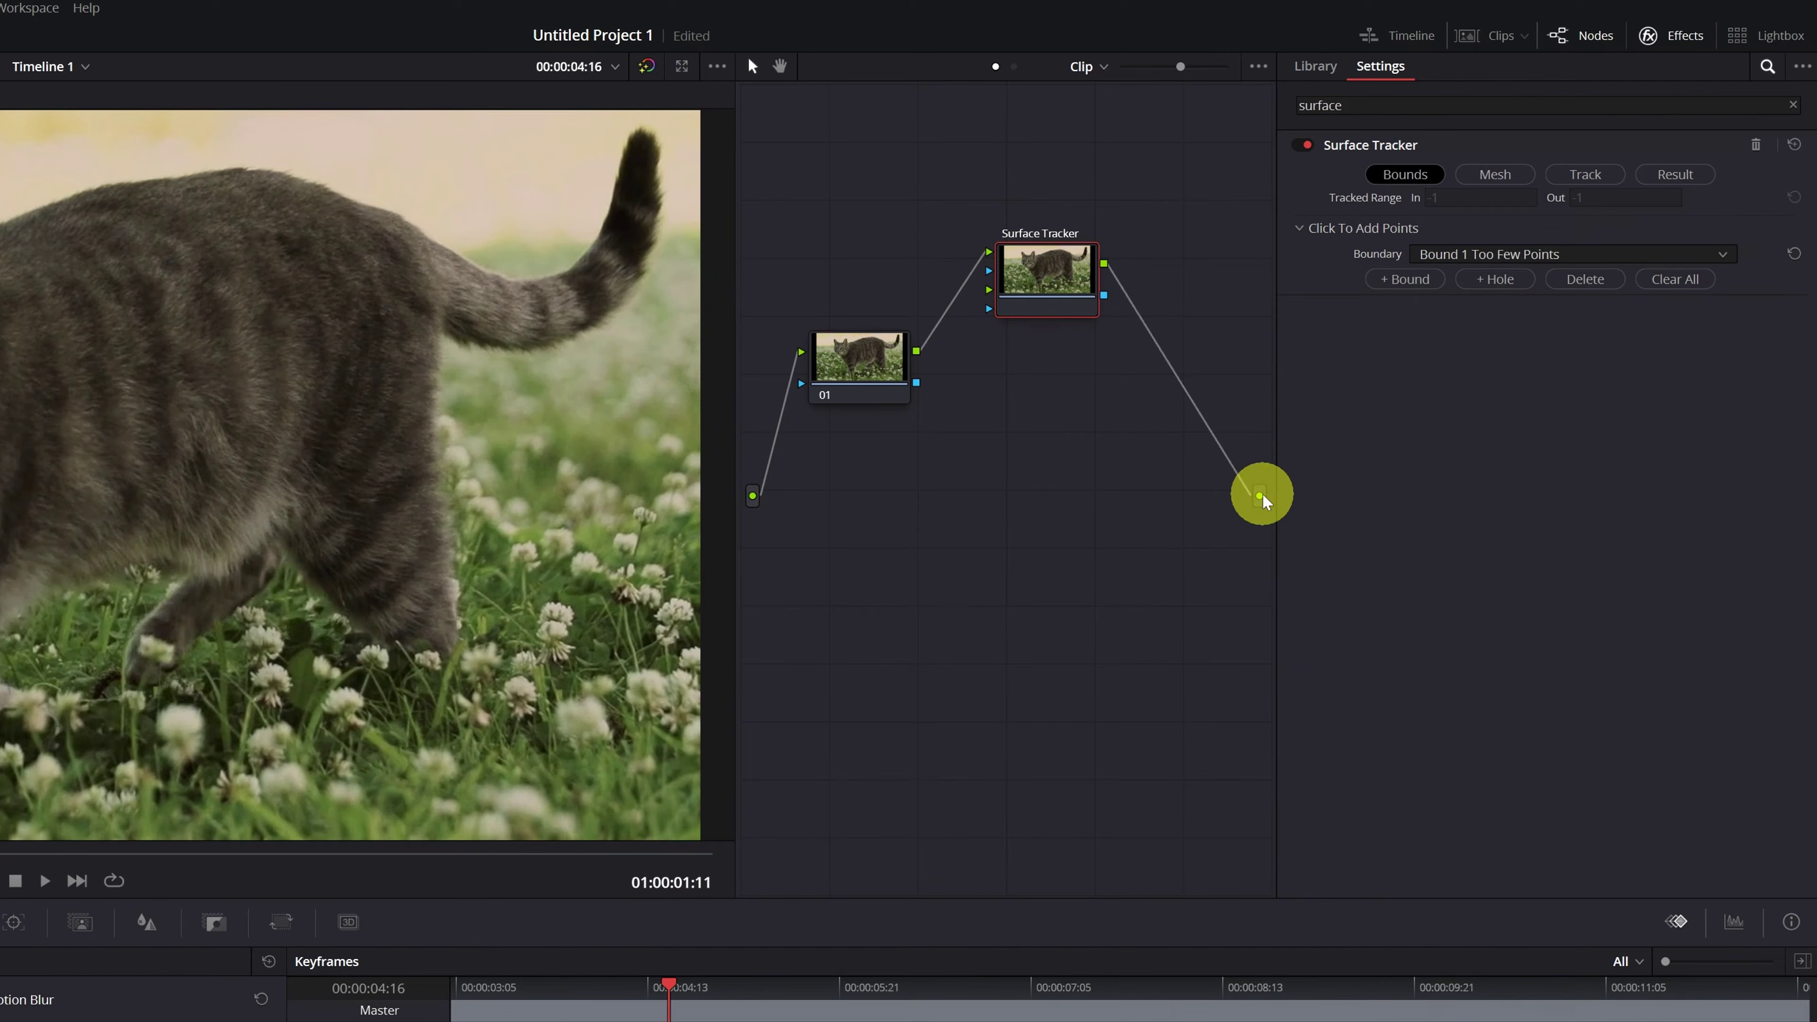
{"action": "left_click_drag", "start_coordinate": [1047, 276], "coordinate": [1048, 361]}
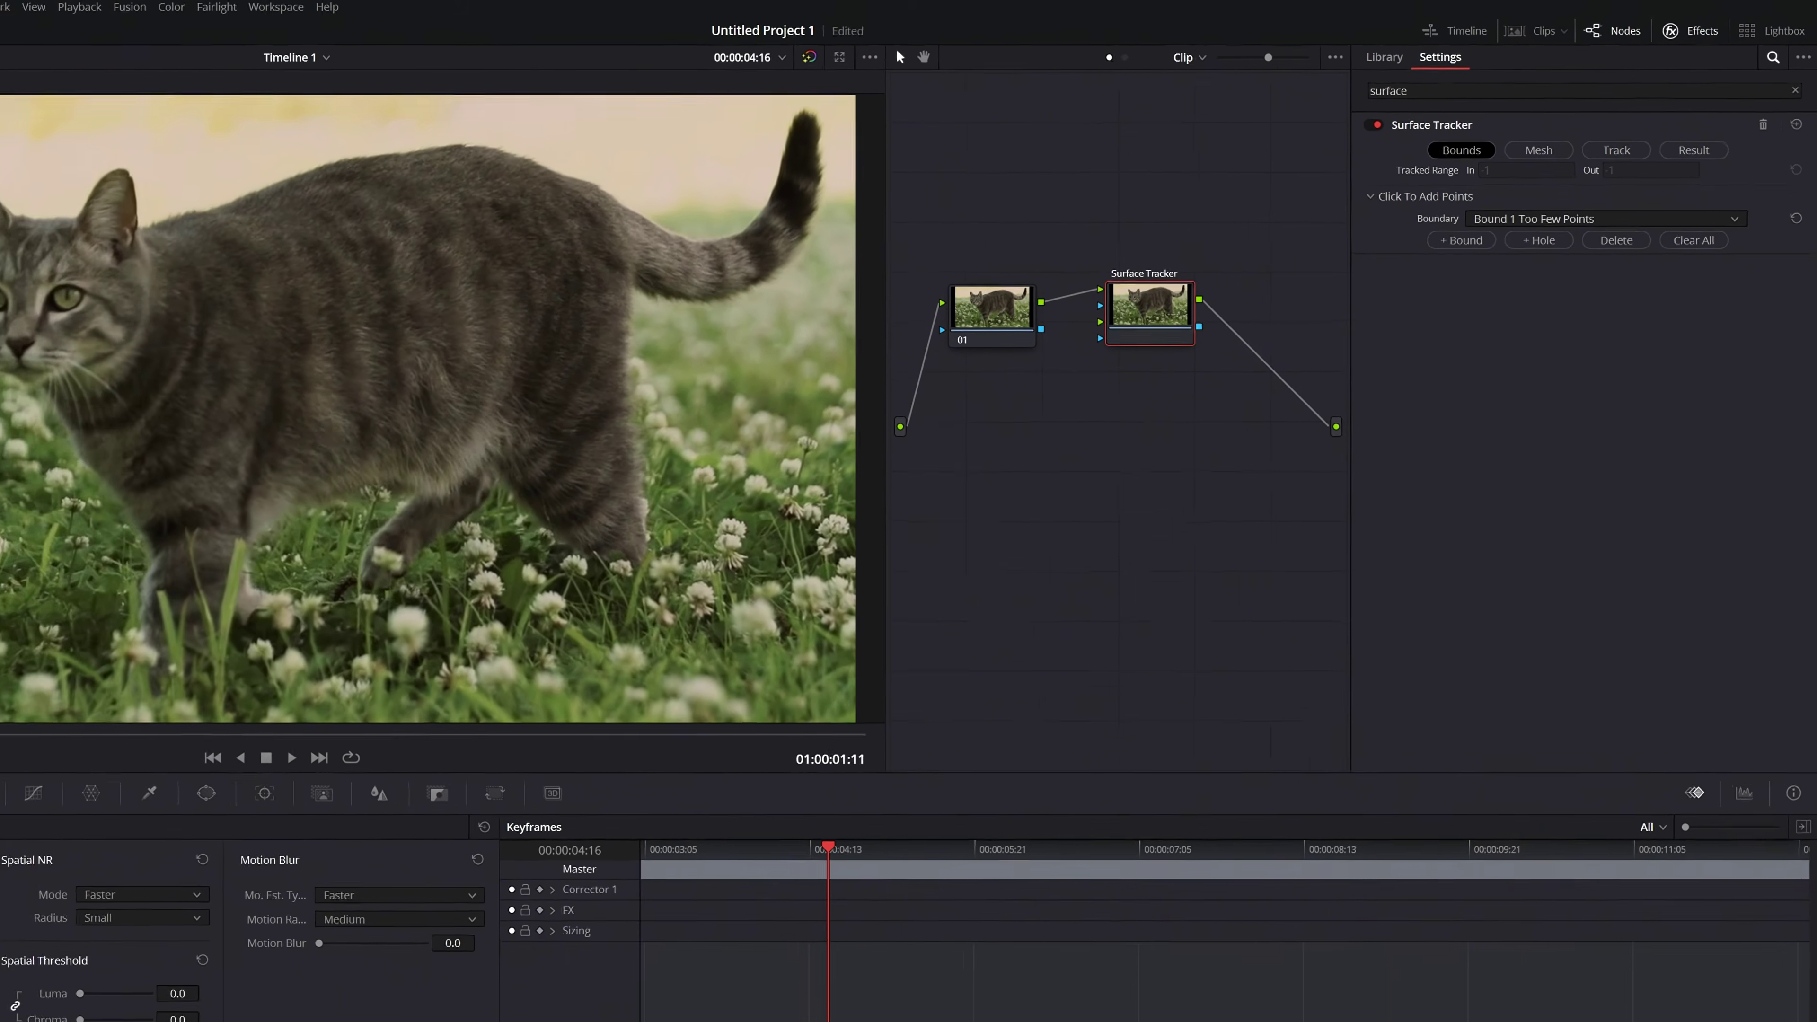
- At 01:00:03:00, outline the flank of the cat's body with a ten-point Surface Tracker boundary
{"action": "left_click_drag", "start_coordinate": [149, 644], "coordinate": [334, 642]}
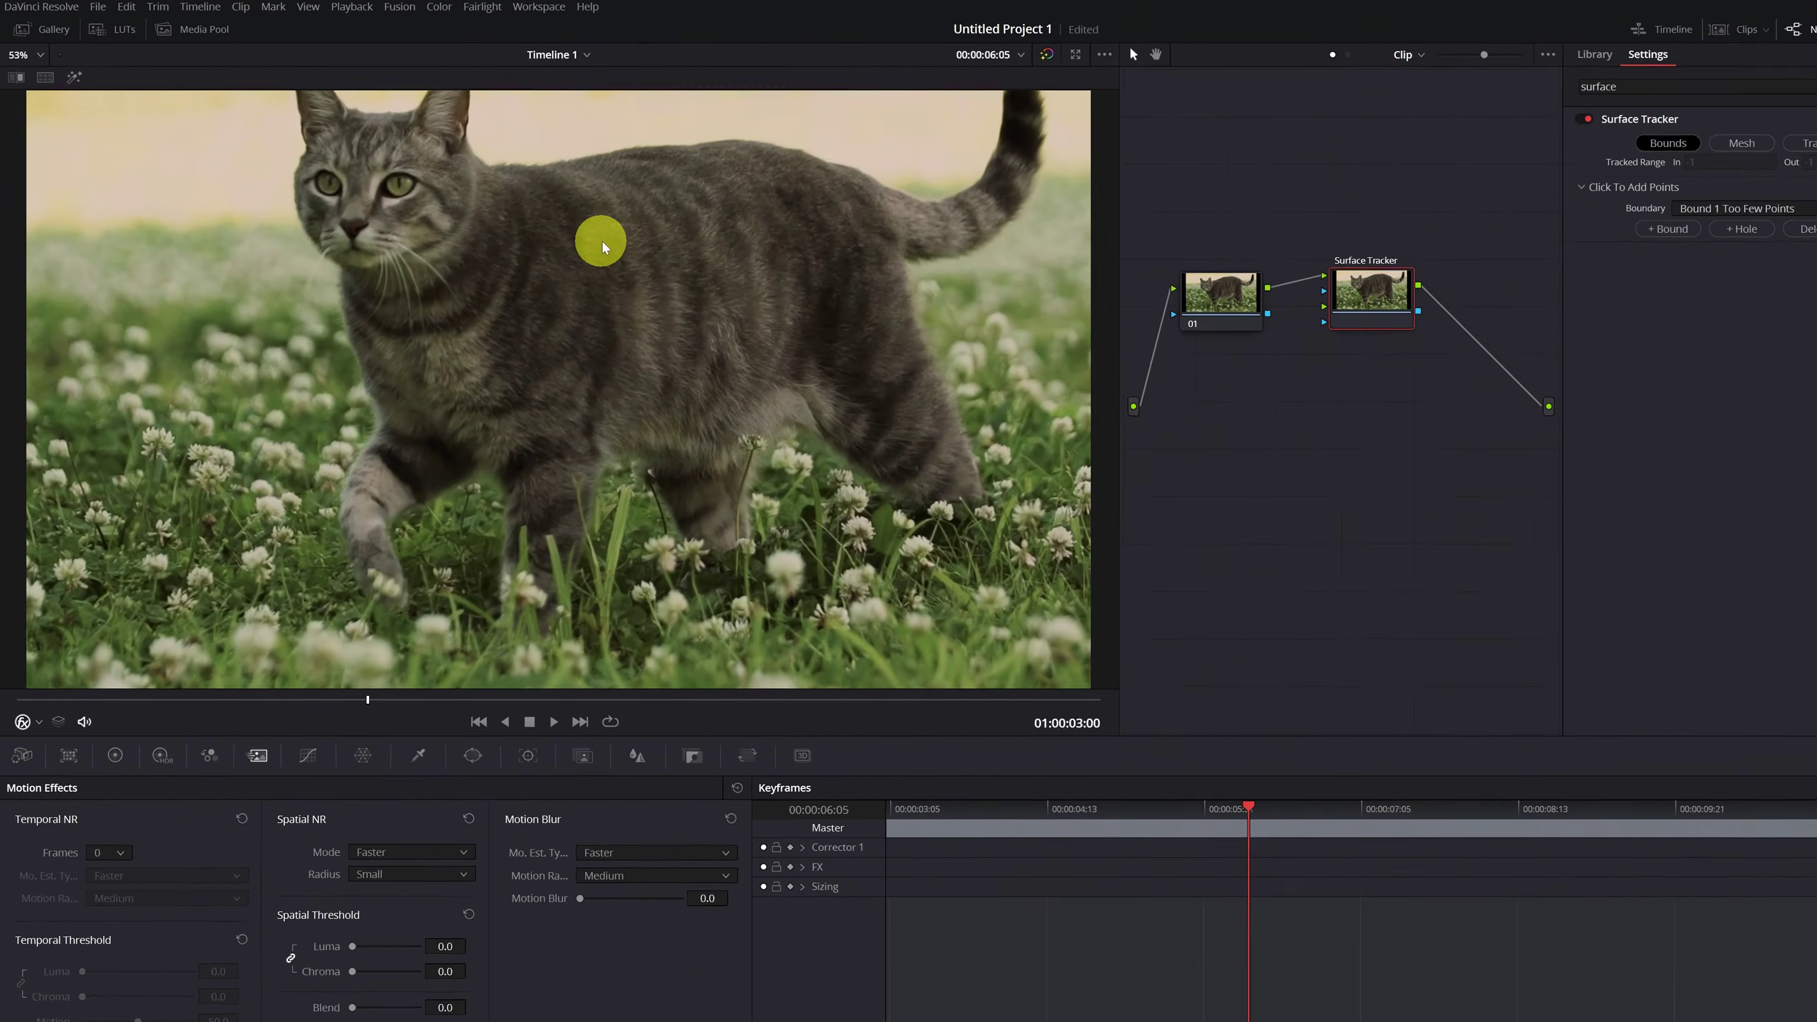
{"action": "left_click", "coordinate": [602, 241]}
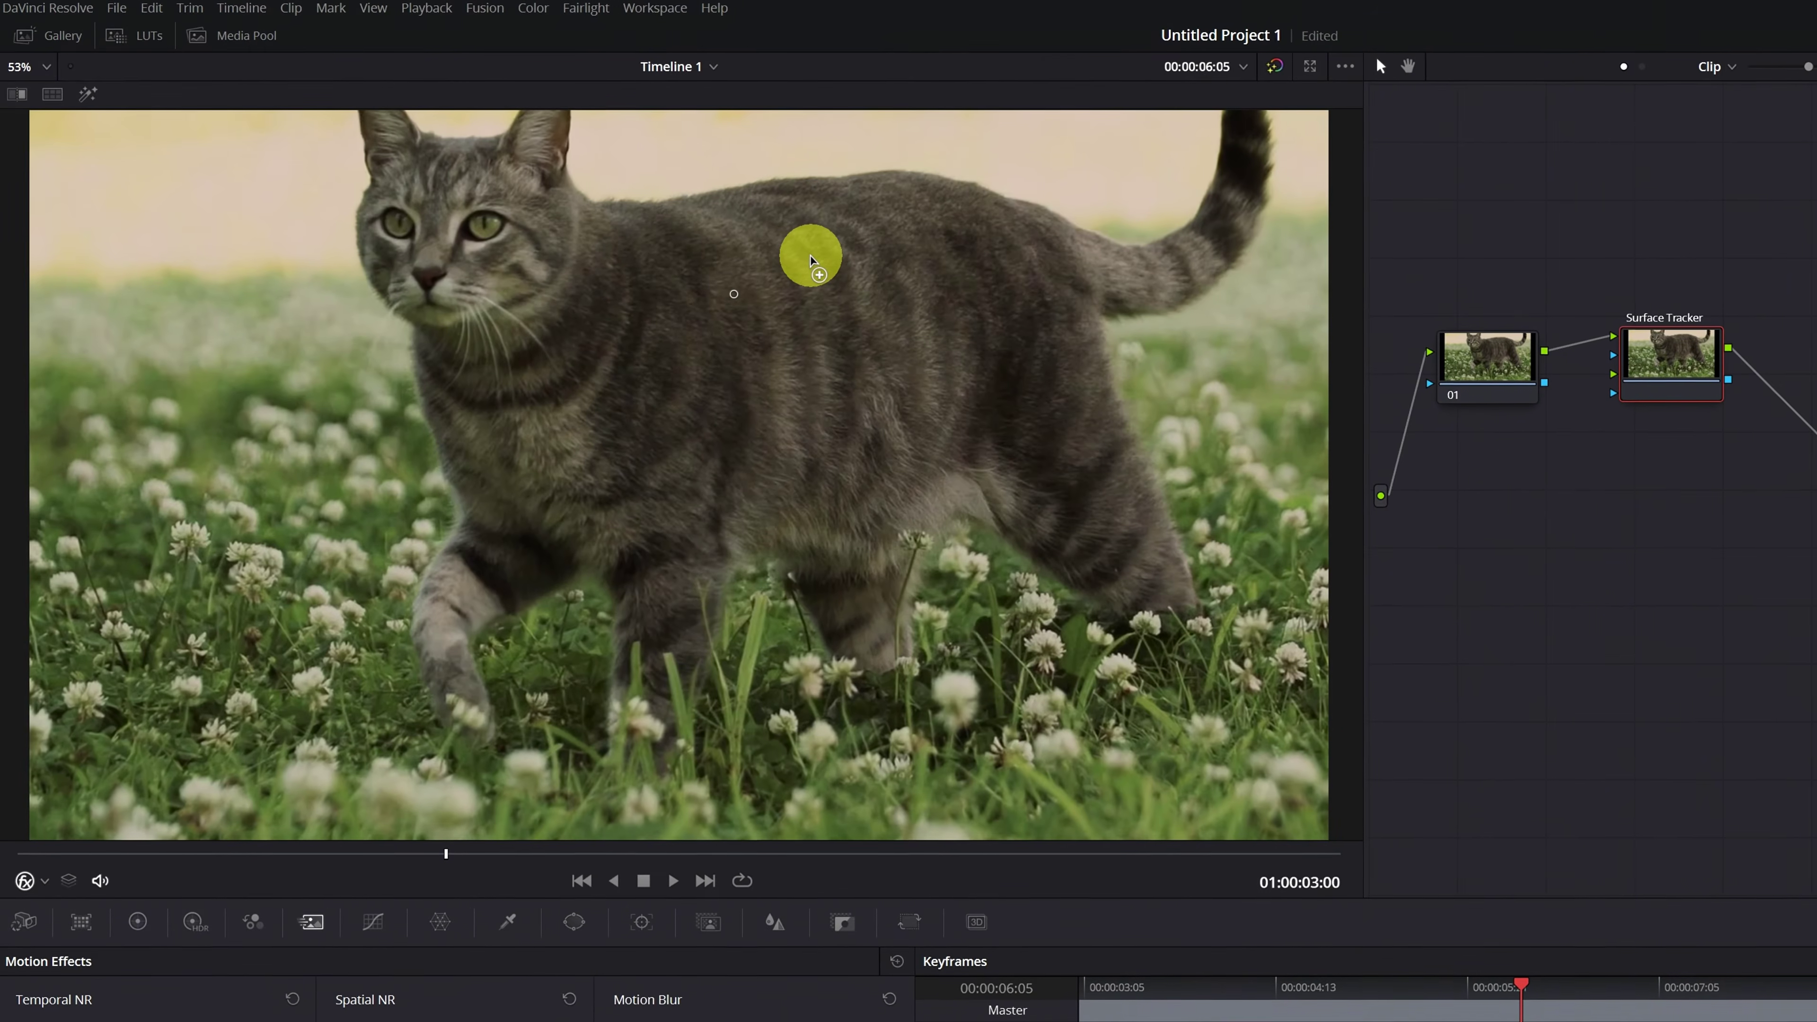
{"action": "left_click", "coordinate": [816, 252]}
{"action": "left_click", "coordinate": [947, 245]}
{"action": "left_click", "coordinate": [1012, 273]}
{"action": "left_click", "coordinate": [1031, 345]}
{"action": "left_click", "coordinate": [1019, 417]}
{"action": "left_click", "coordinate": [983, 476]}
{"action": "left_click", "coordinate": [870, 499]}
{"action": "left_click", "coordinate": [760, 502]}
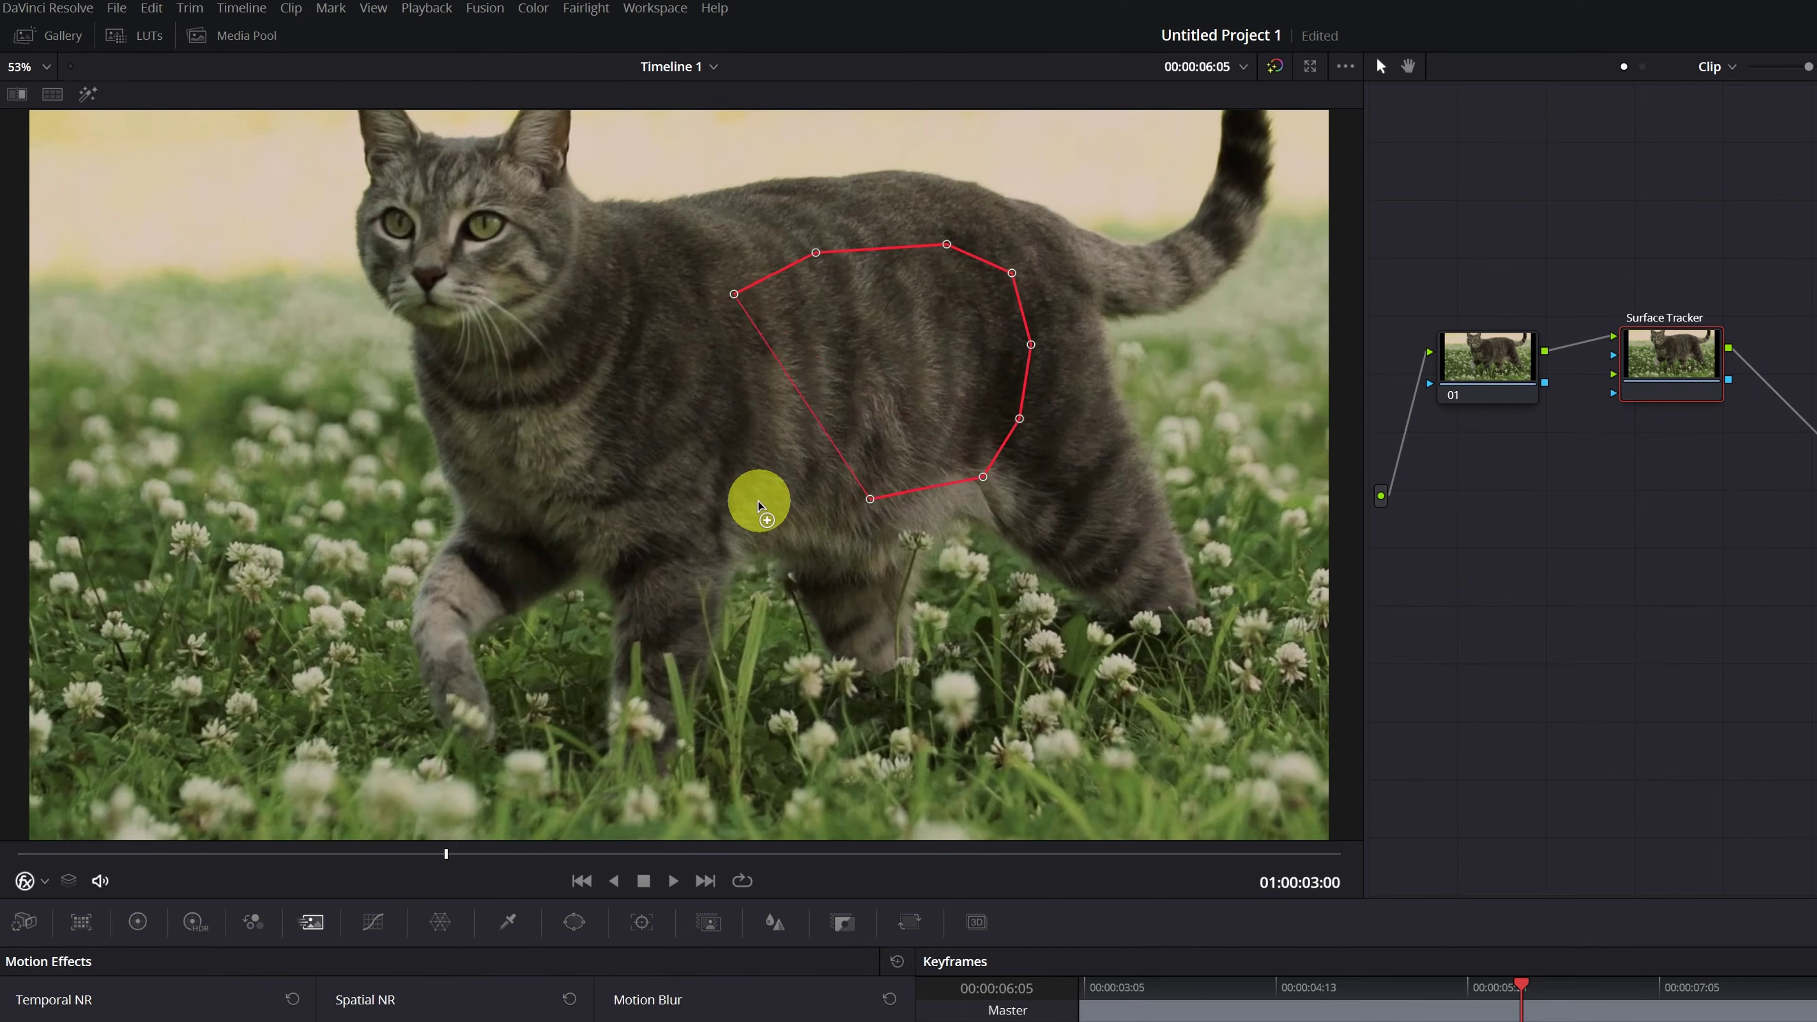
{"action": "left_click", "coordinate": [739, 341]}
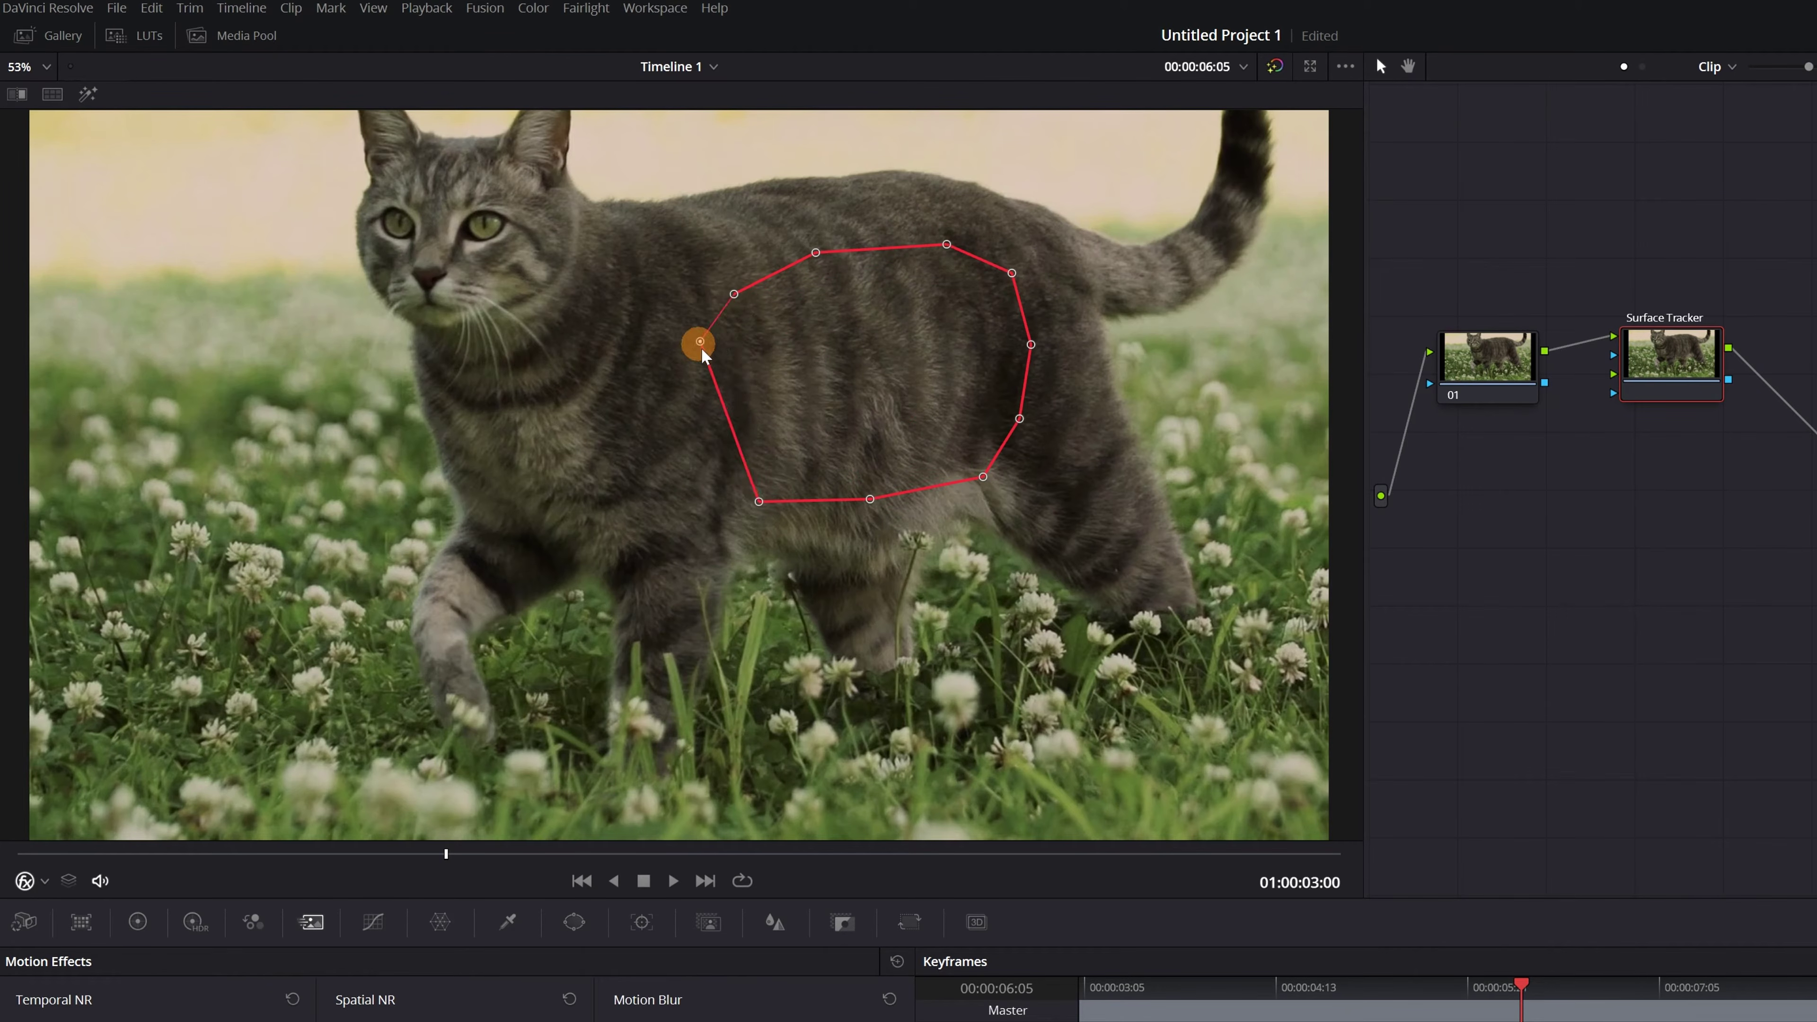
- Reshape the front edge of the boundary by moving its points outward toward the cat's shoulder
{"action": "left_click_drag", "start_coordinate": [759, 501], "coordinate": [733, 490]}
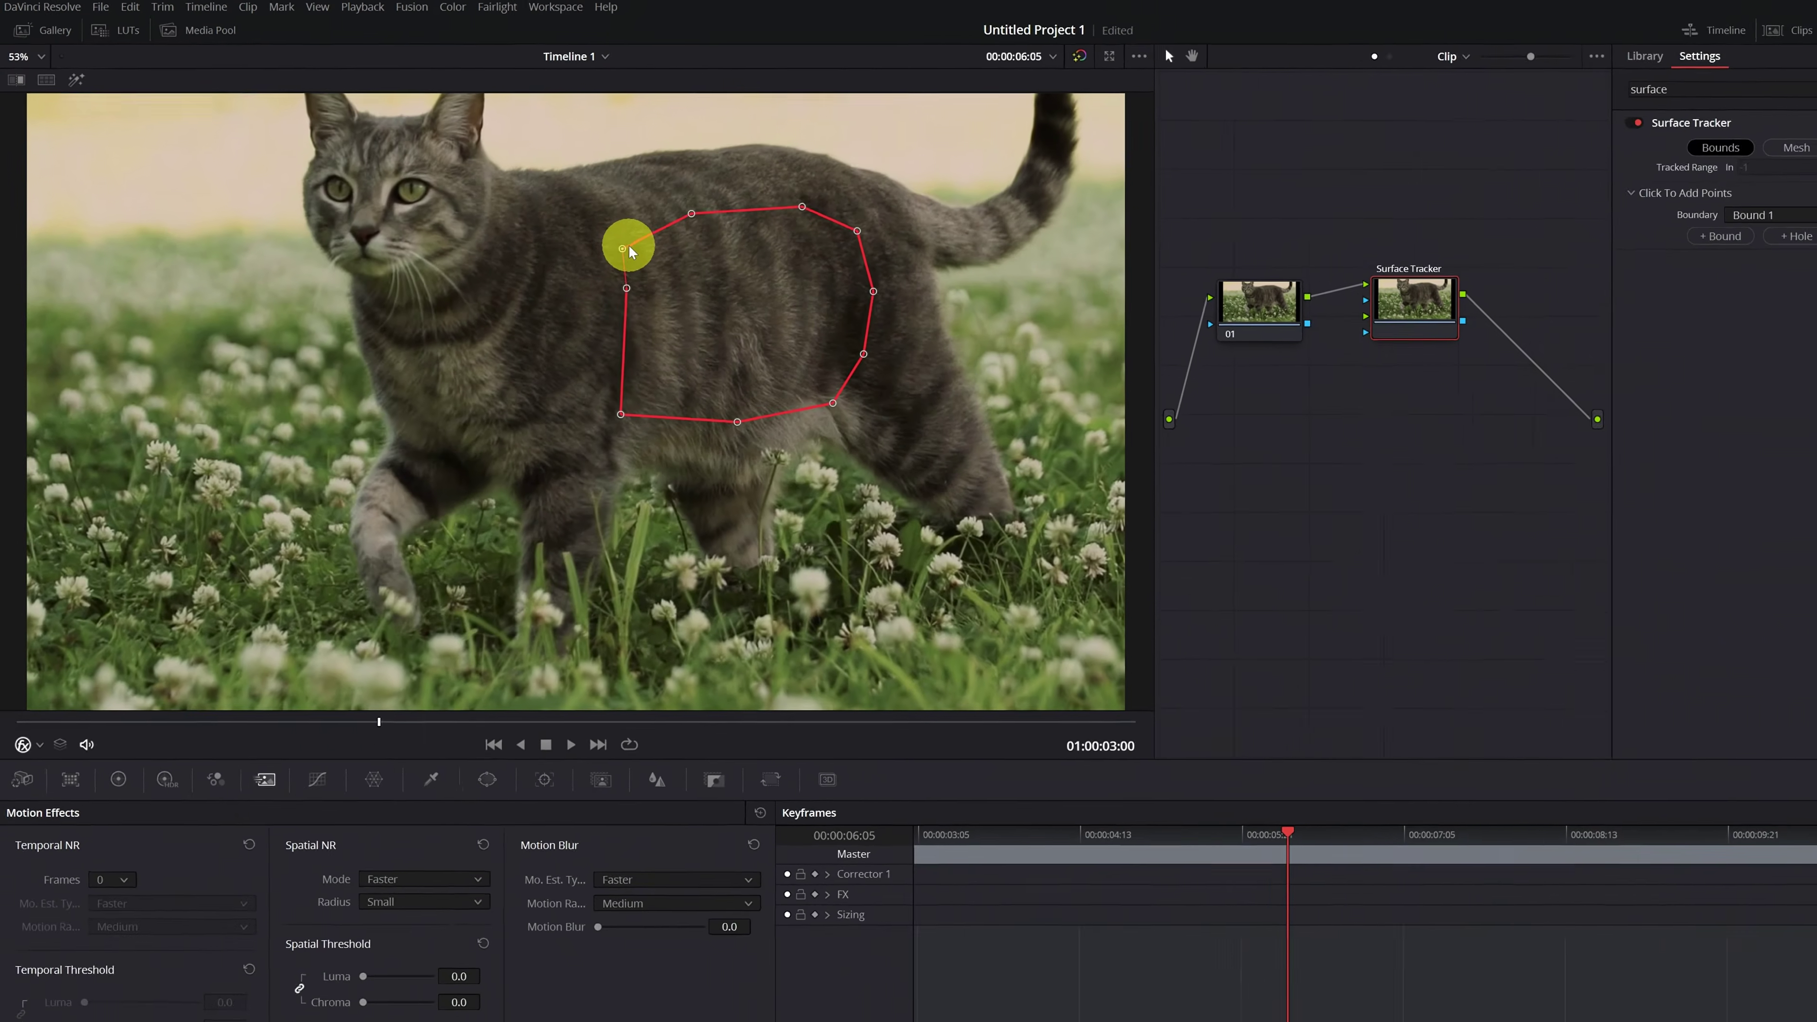
{"action": "left_click_drag", "start_coordinate": [720, 289], "coordinate": [705, 260]}
{"action": "left_click_drag", "start_coordinate": [726, 335], "coordinate": [682, 301]}
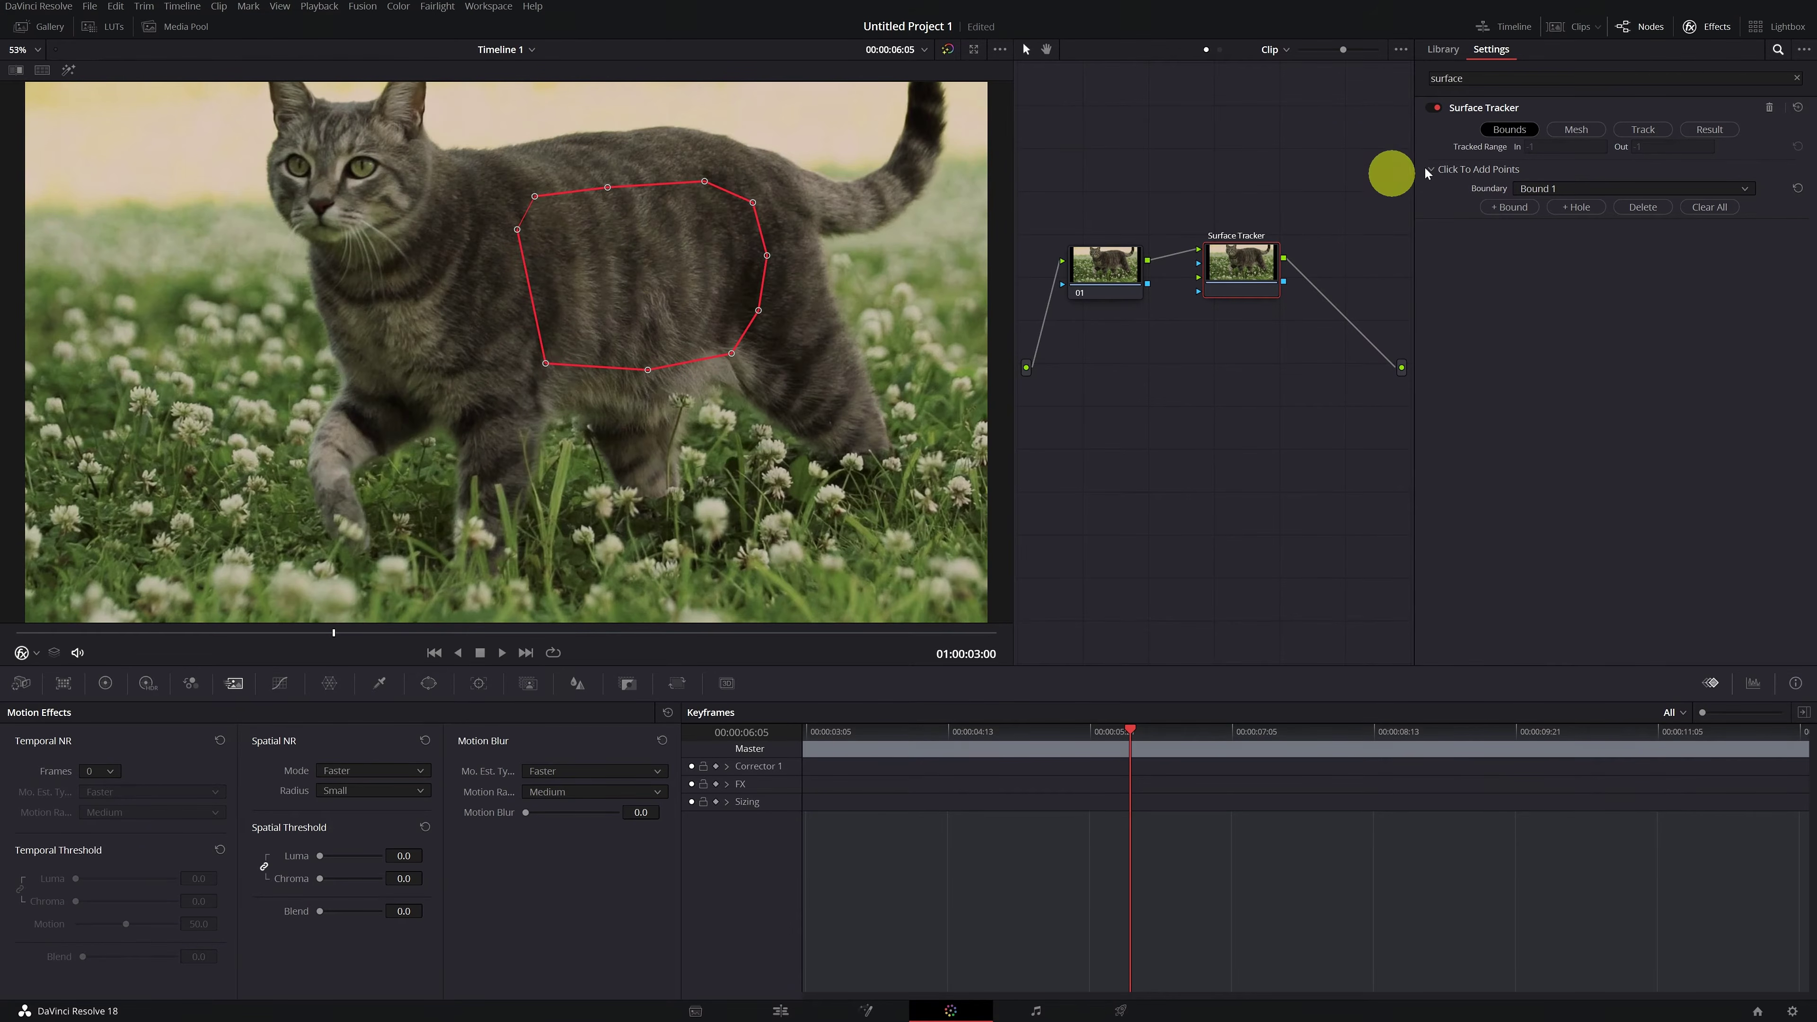
- Generate the tracking mesh inside the boundary on the cat's flank and inspect it up close
{"action": "left_click", "coordinate": [1578, 130]}
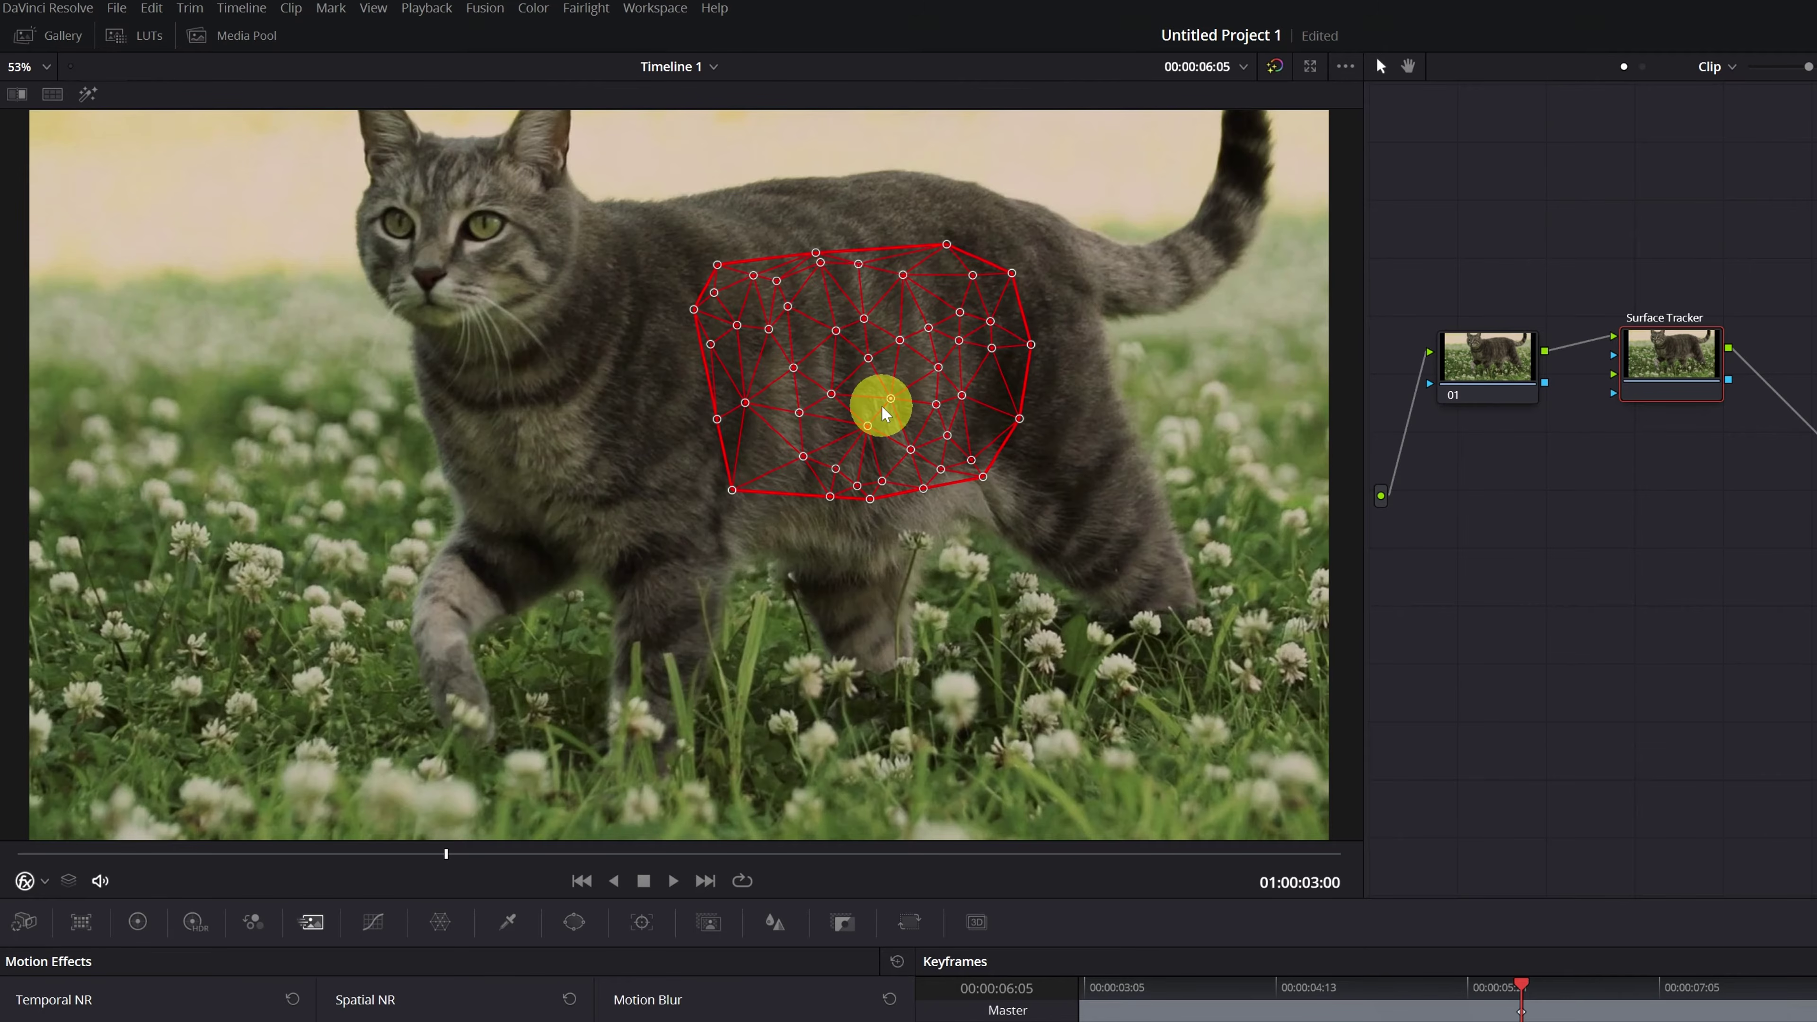
{"action": "scroll", "coordinate": [952, 397], "scroll_direction": "up", "scroll_amount": 2}
{"action": "scroll", "coordinate": [966, 405], "scroll_direction": "up", "scroll_amount": 1}
{"action": "left_click_drag", "start_coordinate": [966, 405], "coordinate": [767, 496]}
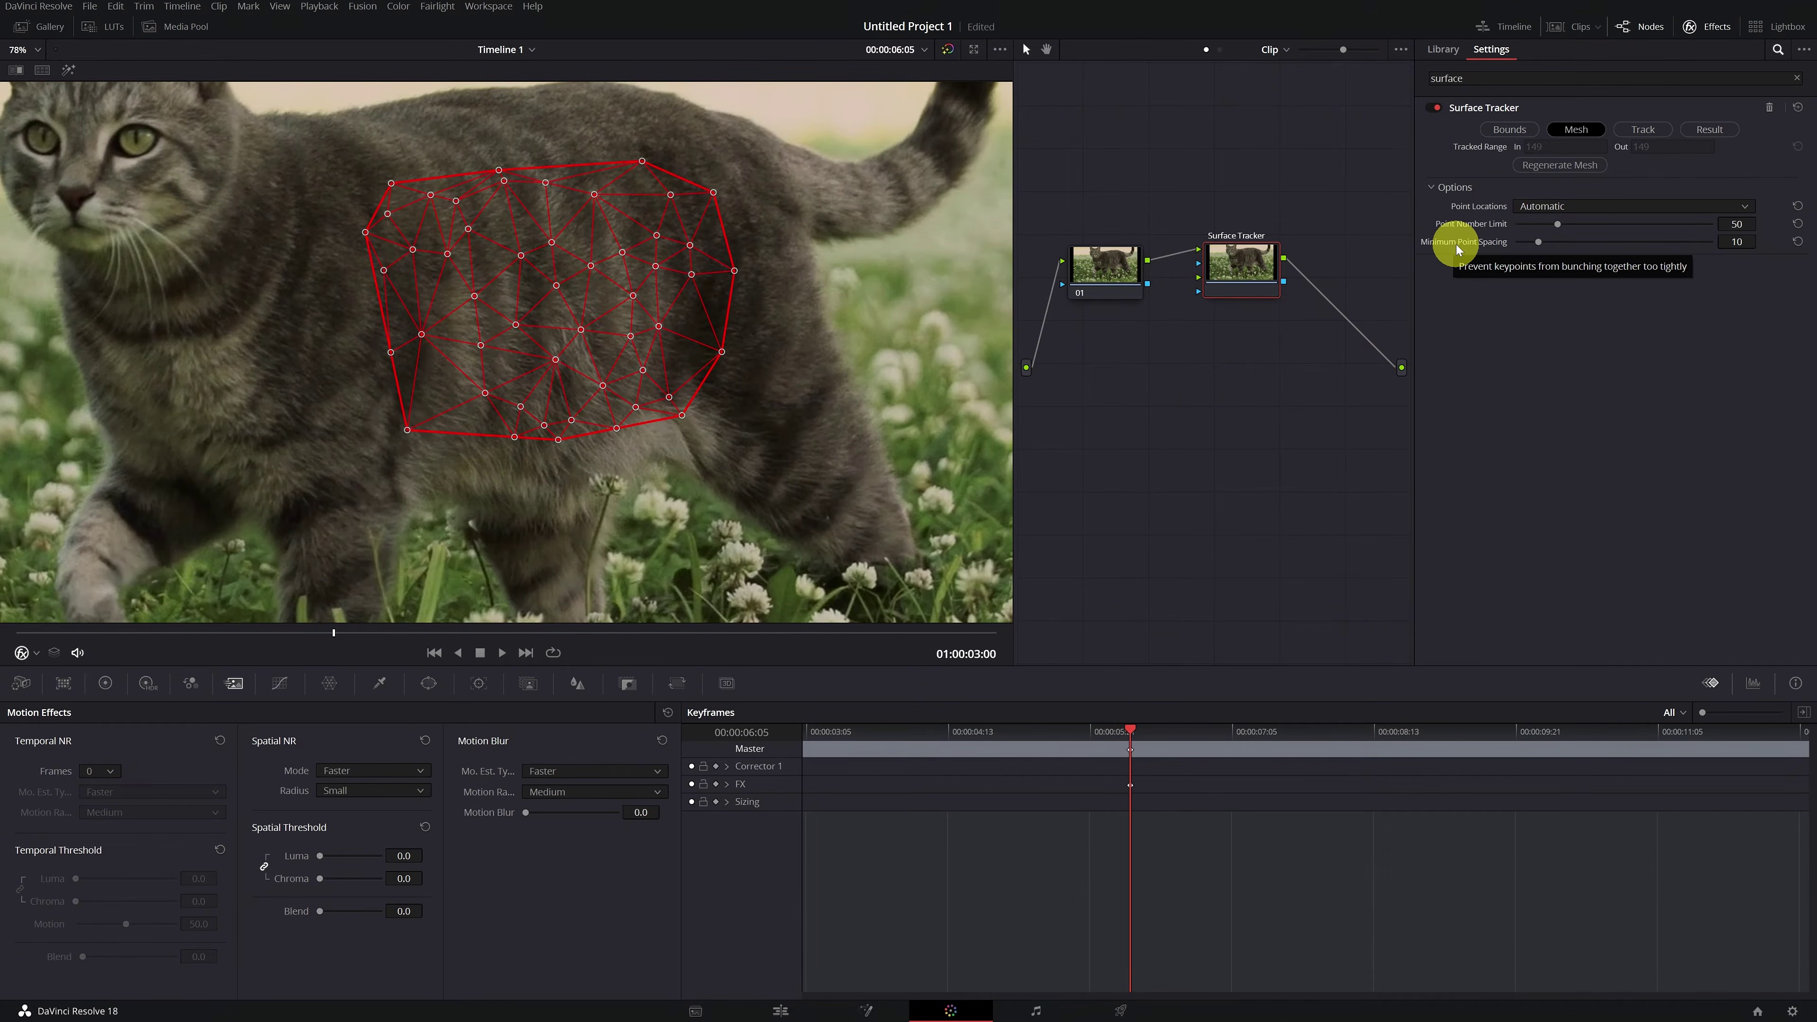
- Try a point number limit of 200 for the tracking mesh, and reset the limit to its default
{"action": "left_click", "coordinate": [1737, 223]}
{"action": "mouse_move", "coordinate": [1736, 223]}
{"action": "left_mouse_down"}
{"action": "mouse_move", "coordinate": [1810, 222]}
{"action": "mouse_move", "coordinate": [1737, 224]}
{"action": "left_mouse_up"}
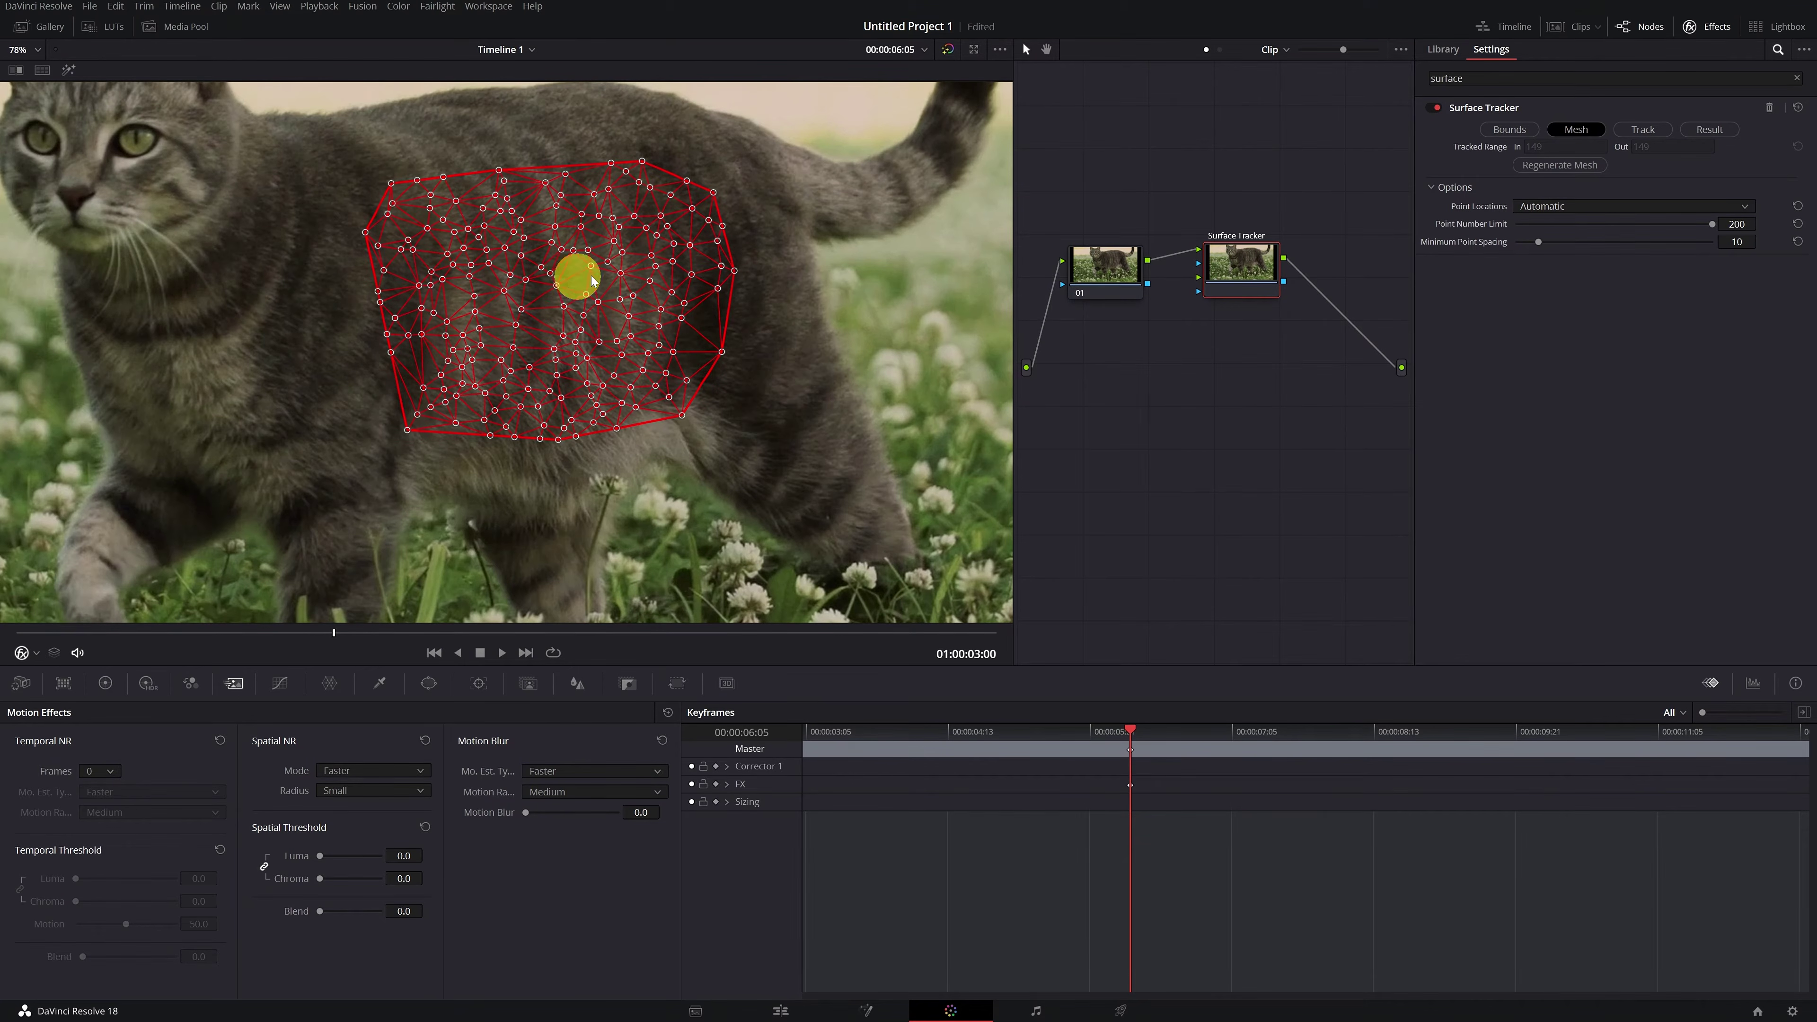
{"action": "left_click", "coordinate": [1799, 225]}
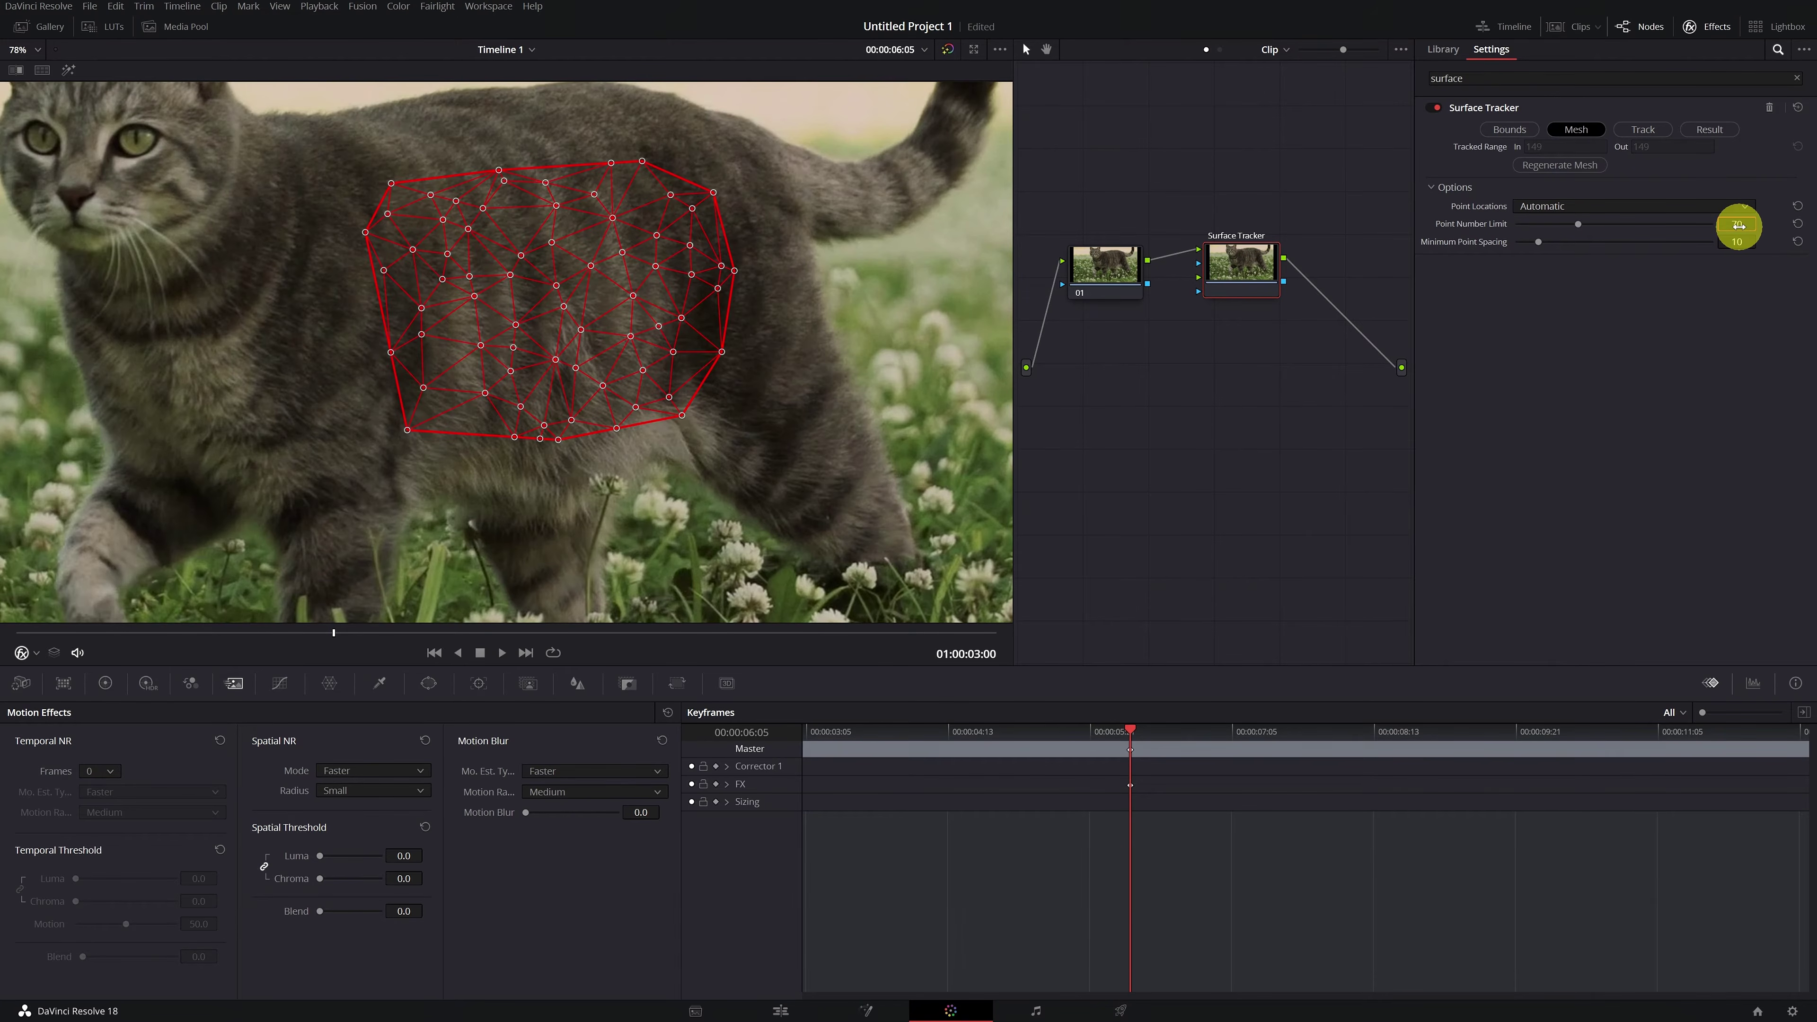
- Set the tracking quality to Better, track the mesh in both directions, and review the track from the clip's start to 01:00:01:04
{"action": "left_click", "coordinate": [1640, 134]}
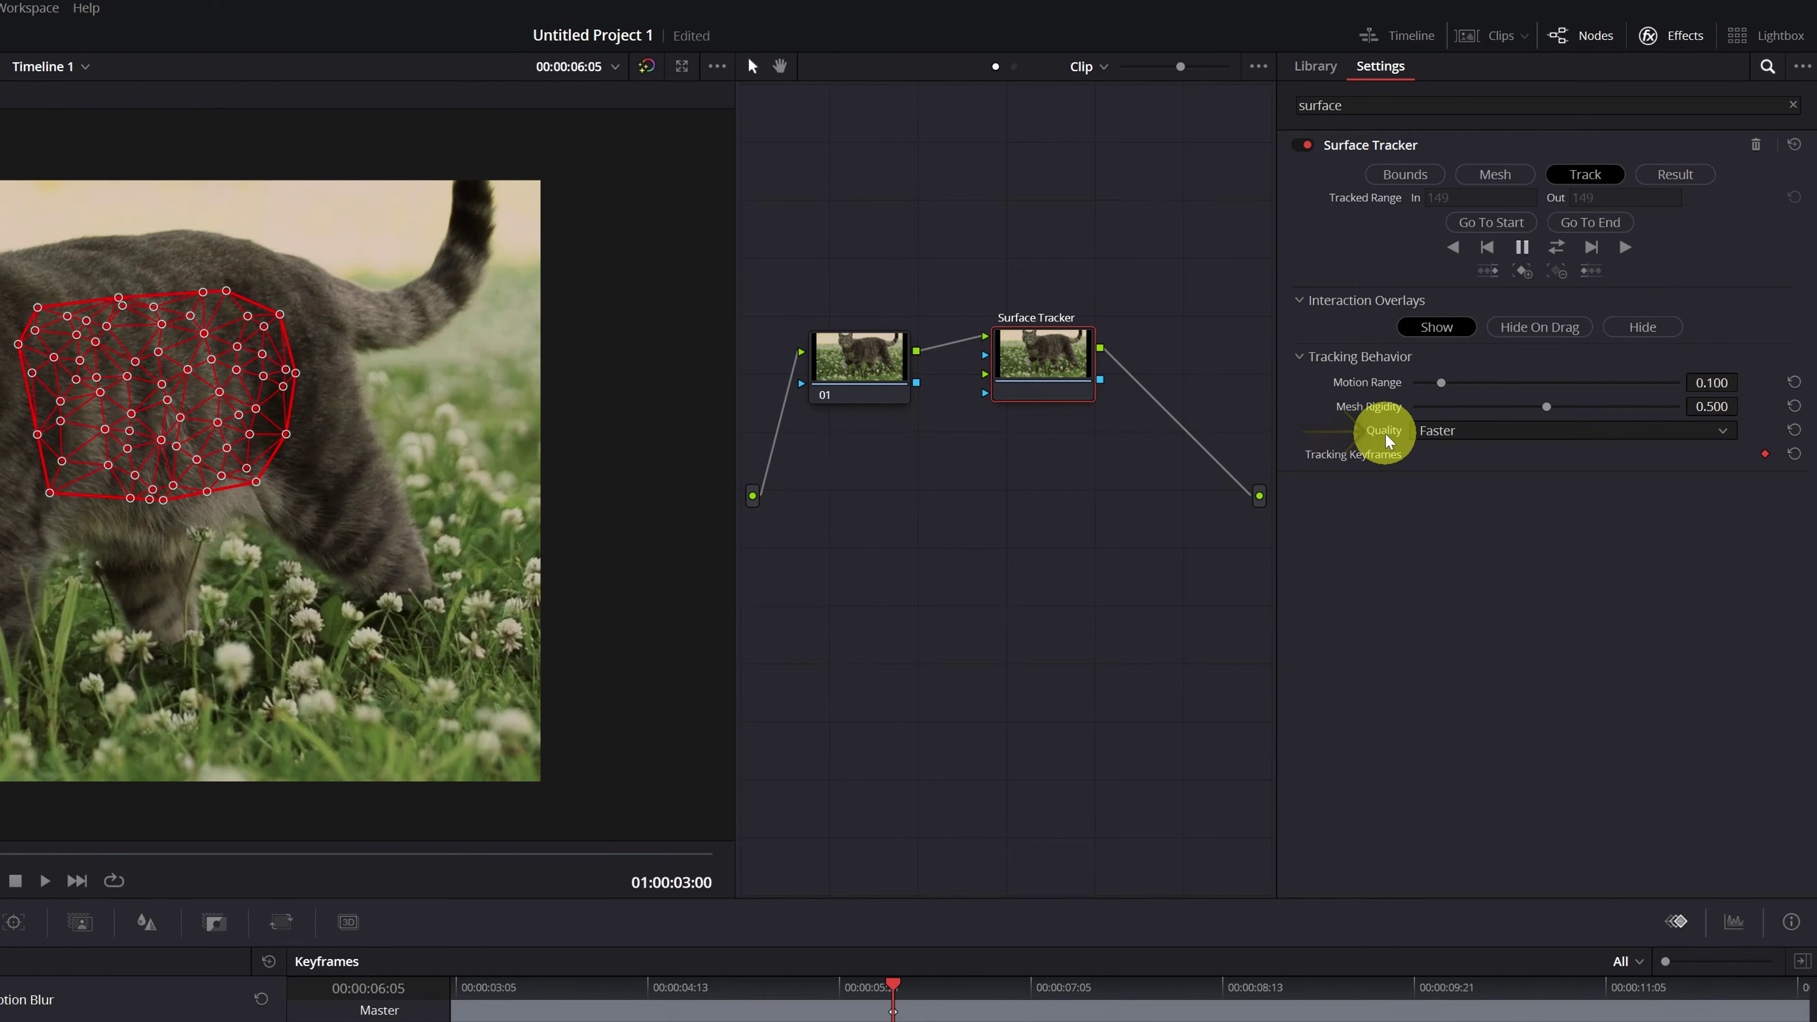
{"action": "left_click", "coordinate": [1730, 447]}
{"action": "left_click", "coordinate": [1459, 481]}
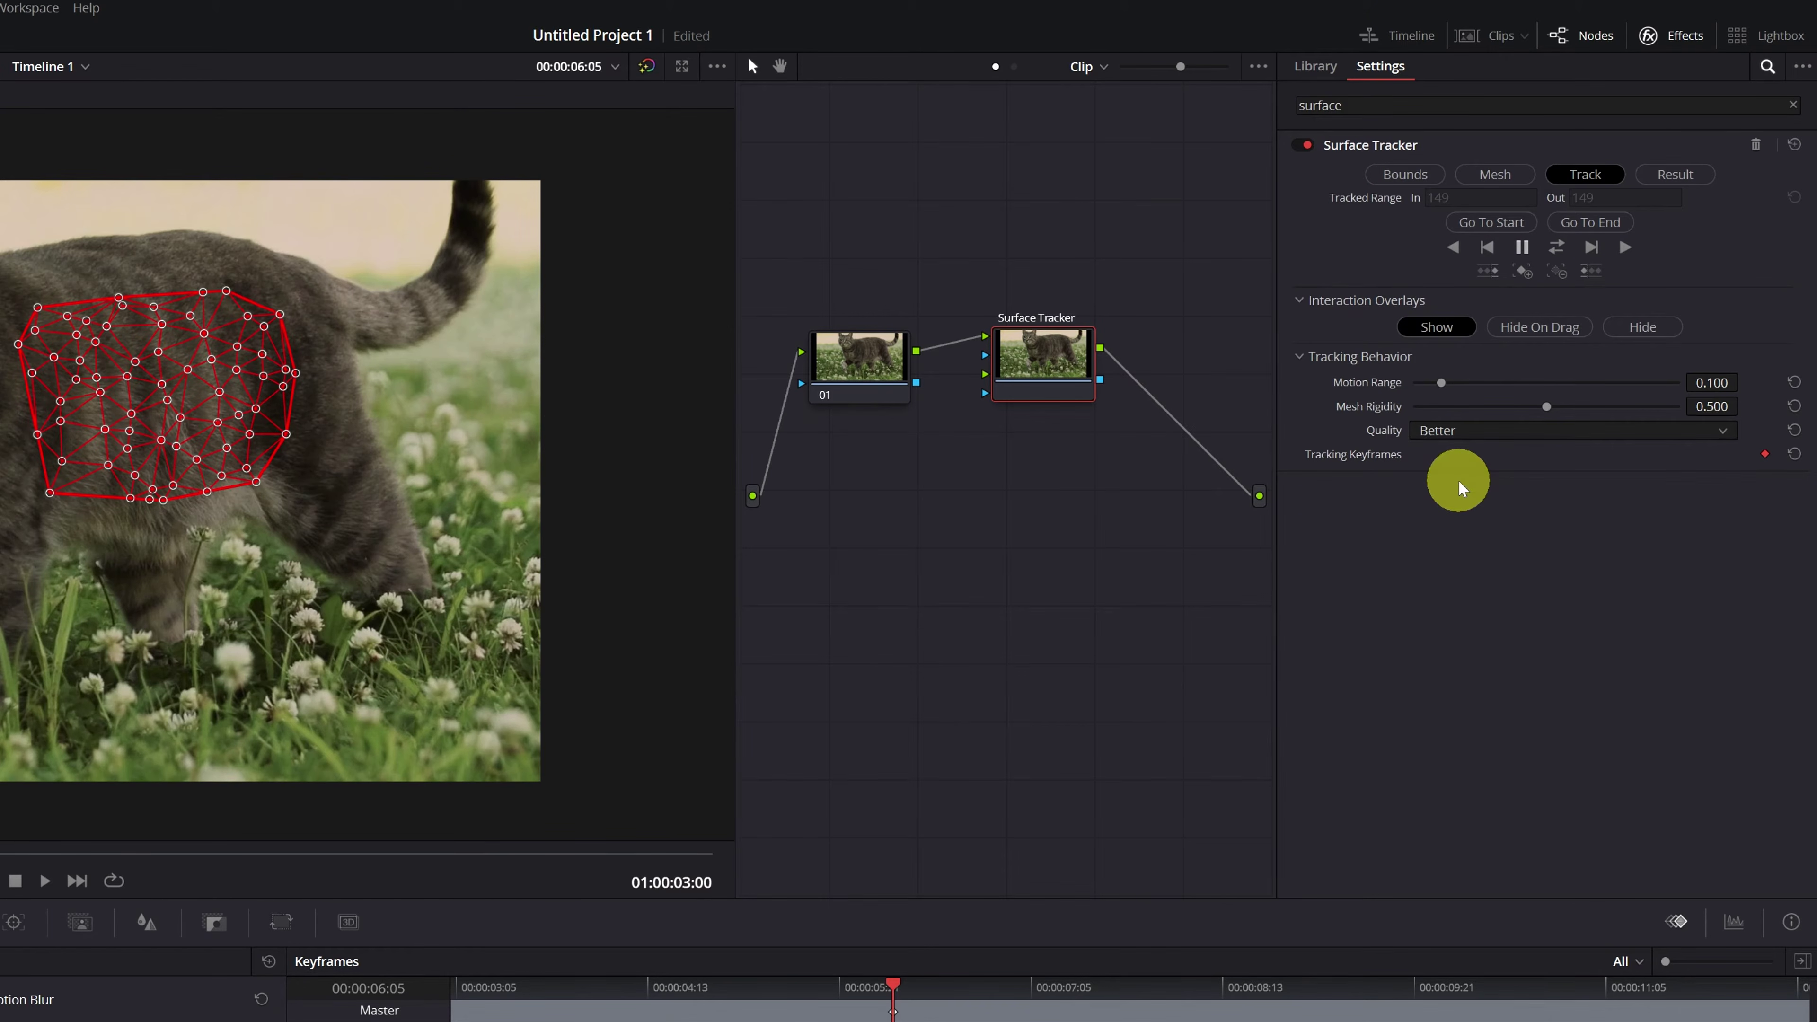
{"action": "left_click", "coordinate": [1557, 248]}
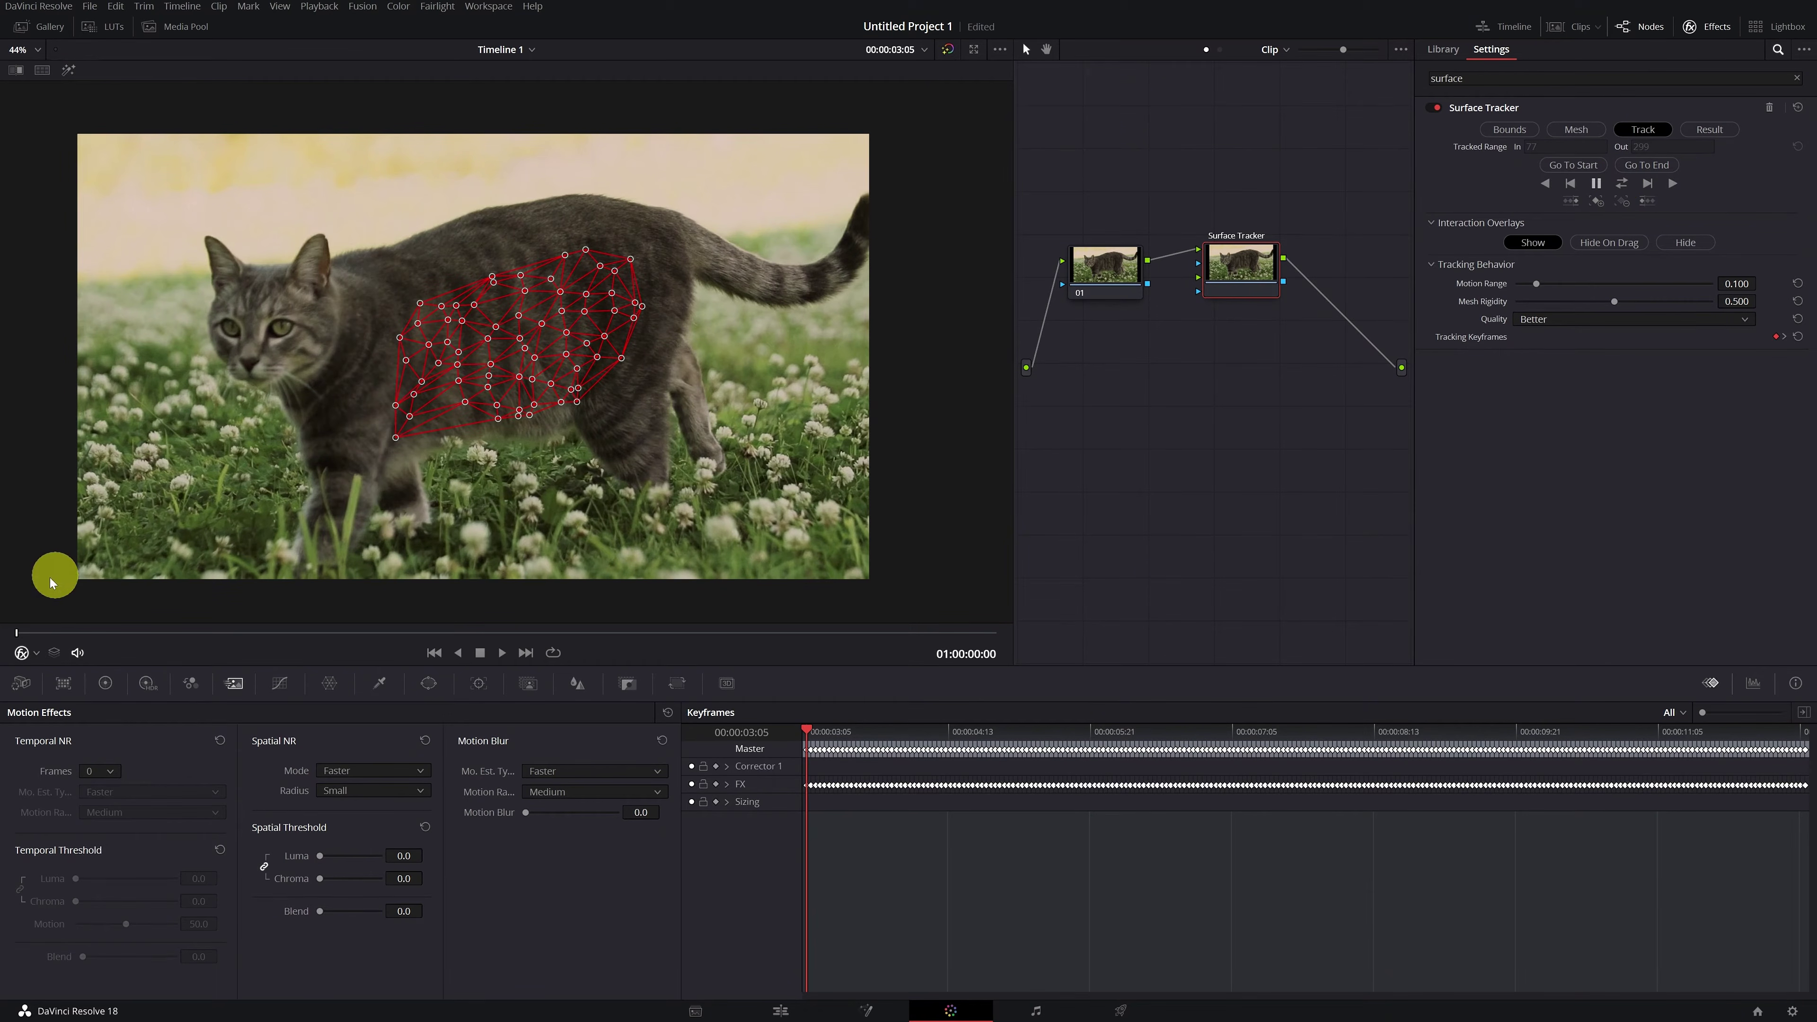
{"action": "left_click_drag", "start_coordinate": [17, 633], "coordinate": [142, 638]}
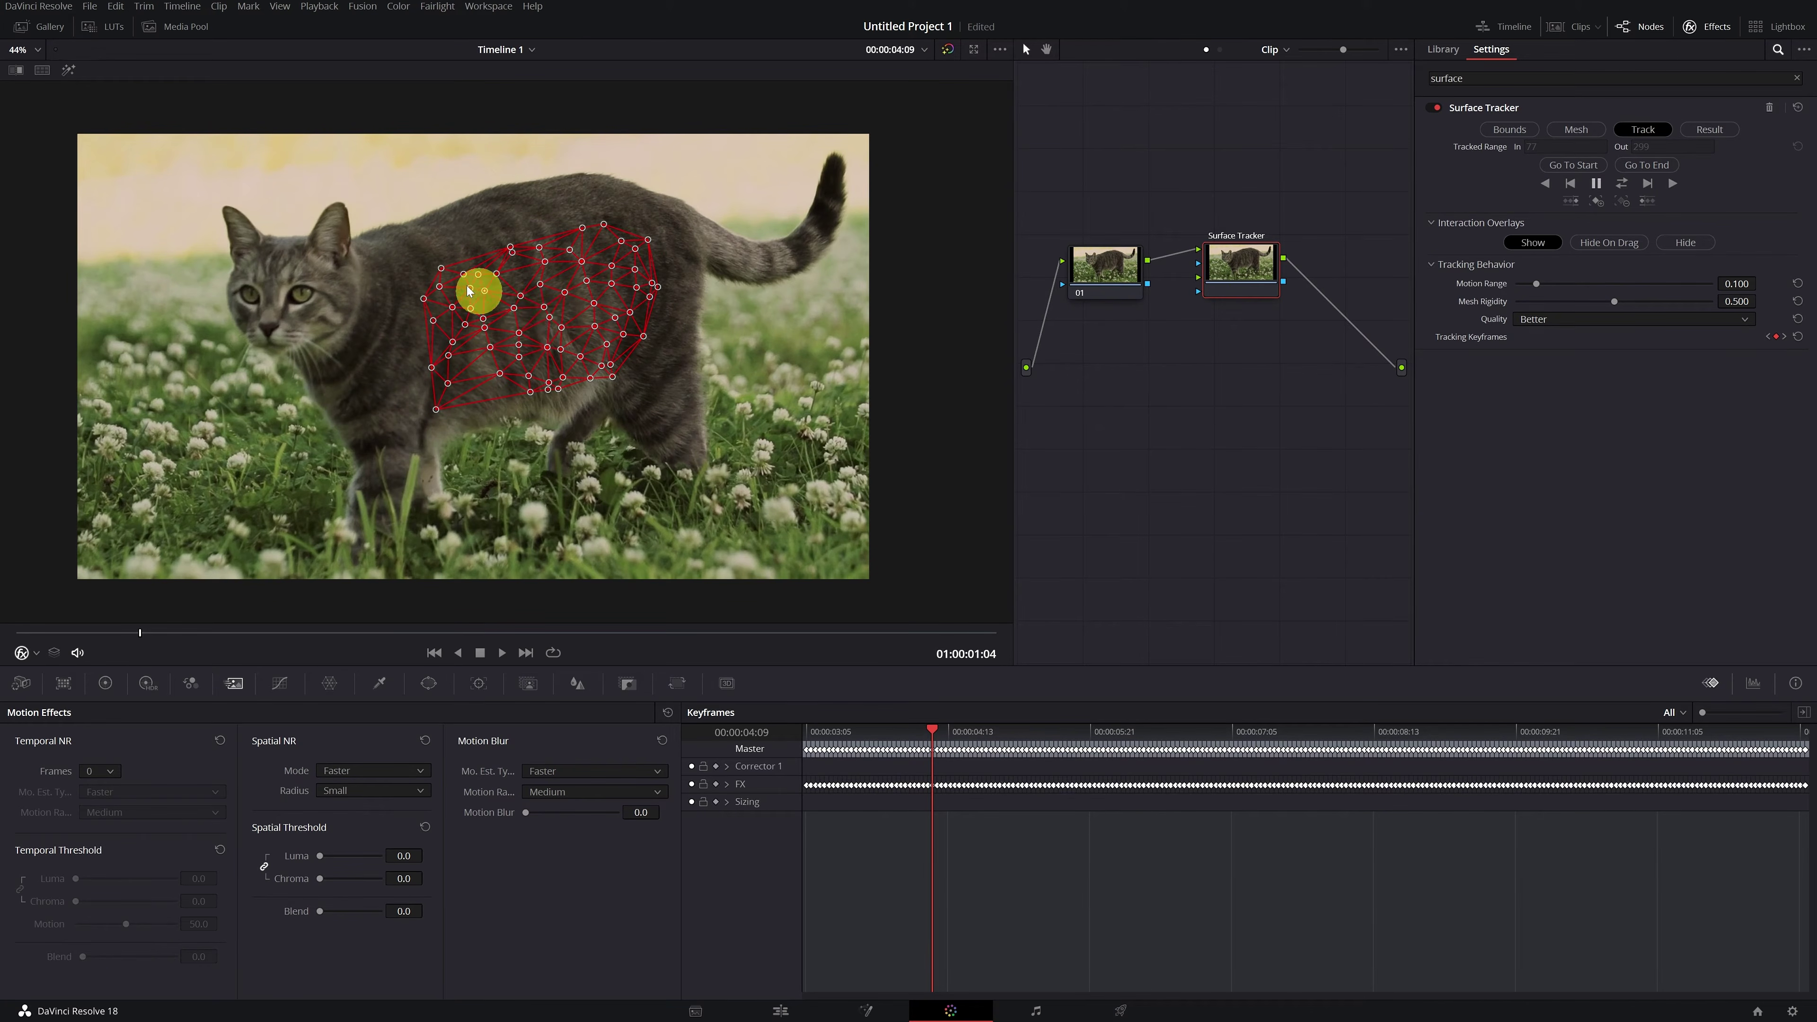
- Add Icono DaVinci Resolve.png from the media pool as an external matte and connect its RGB output to the Surface Tracker's second input
{"action": "left_click", "coordinate": [179, 32]}
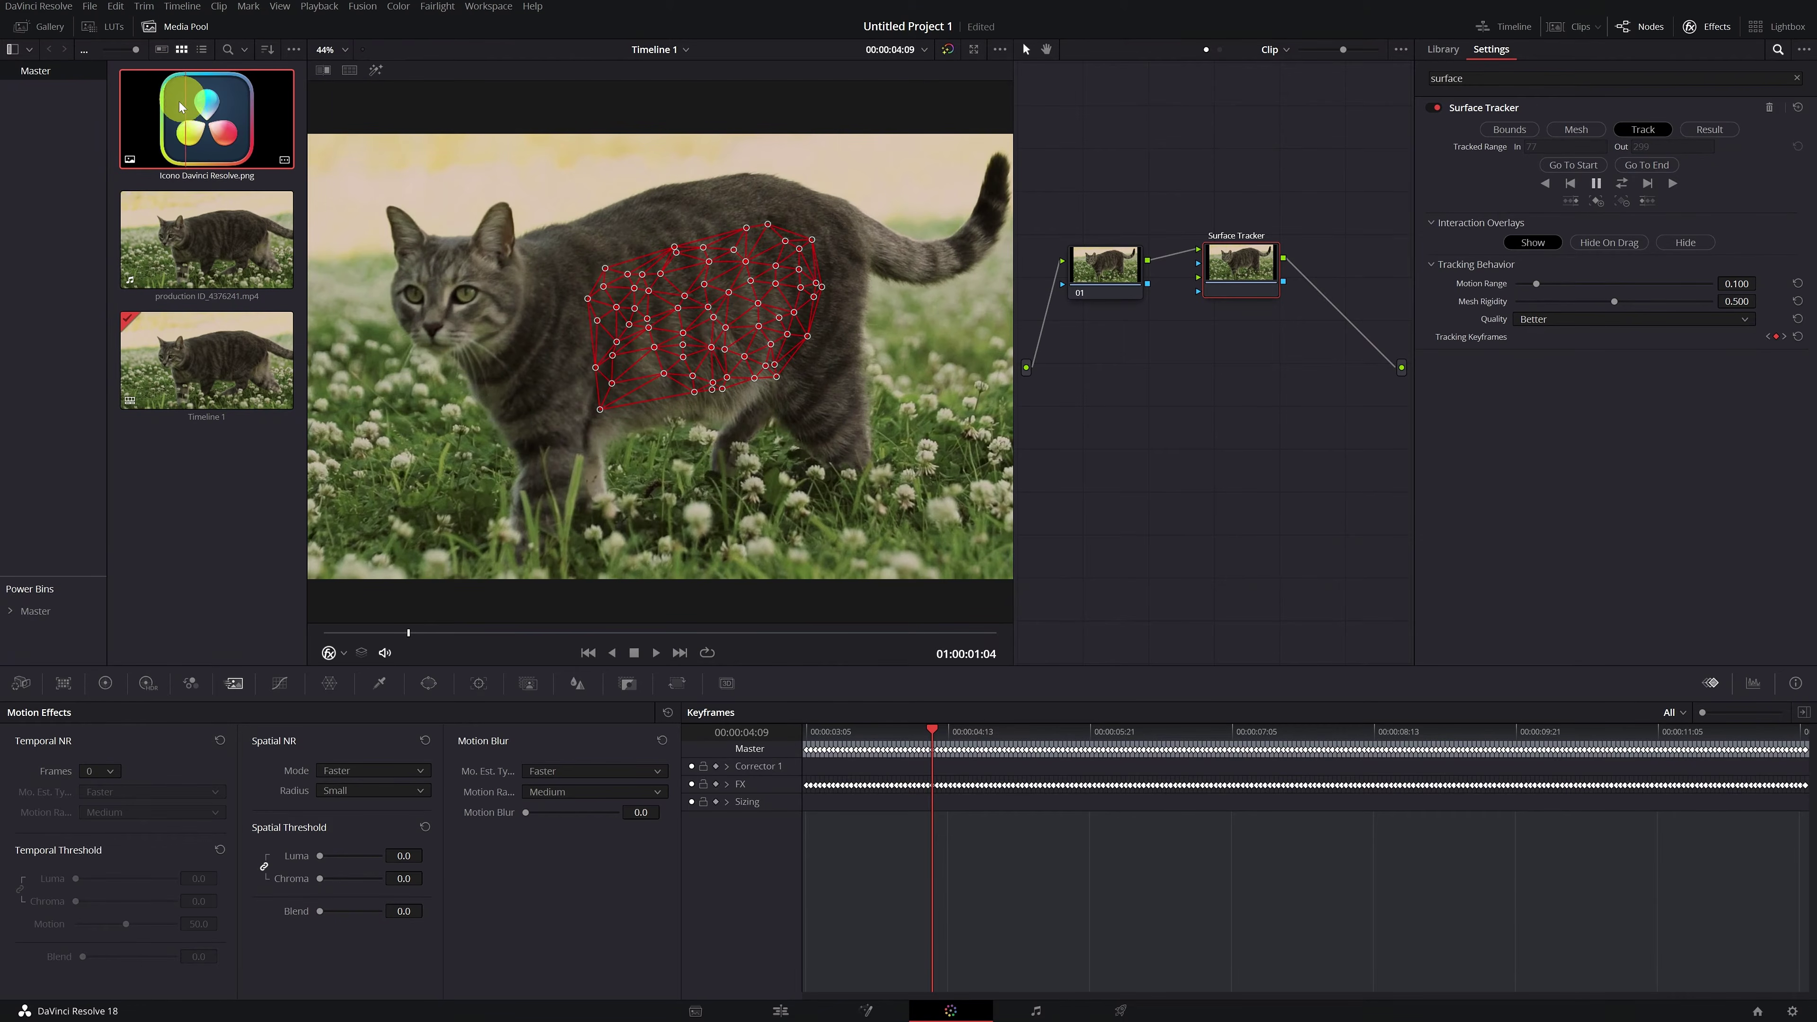
{"action": "left_click_drag", "start_coordinate": [197, 111], "coordinate": [1059, 440]}
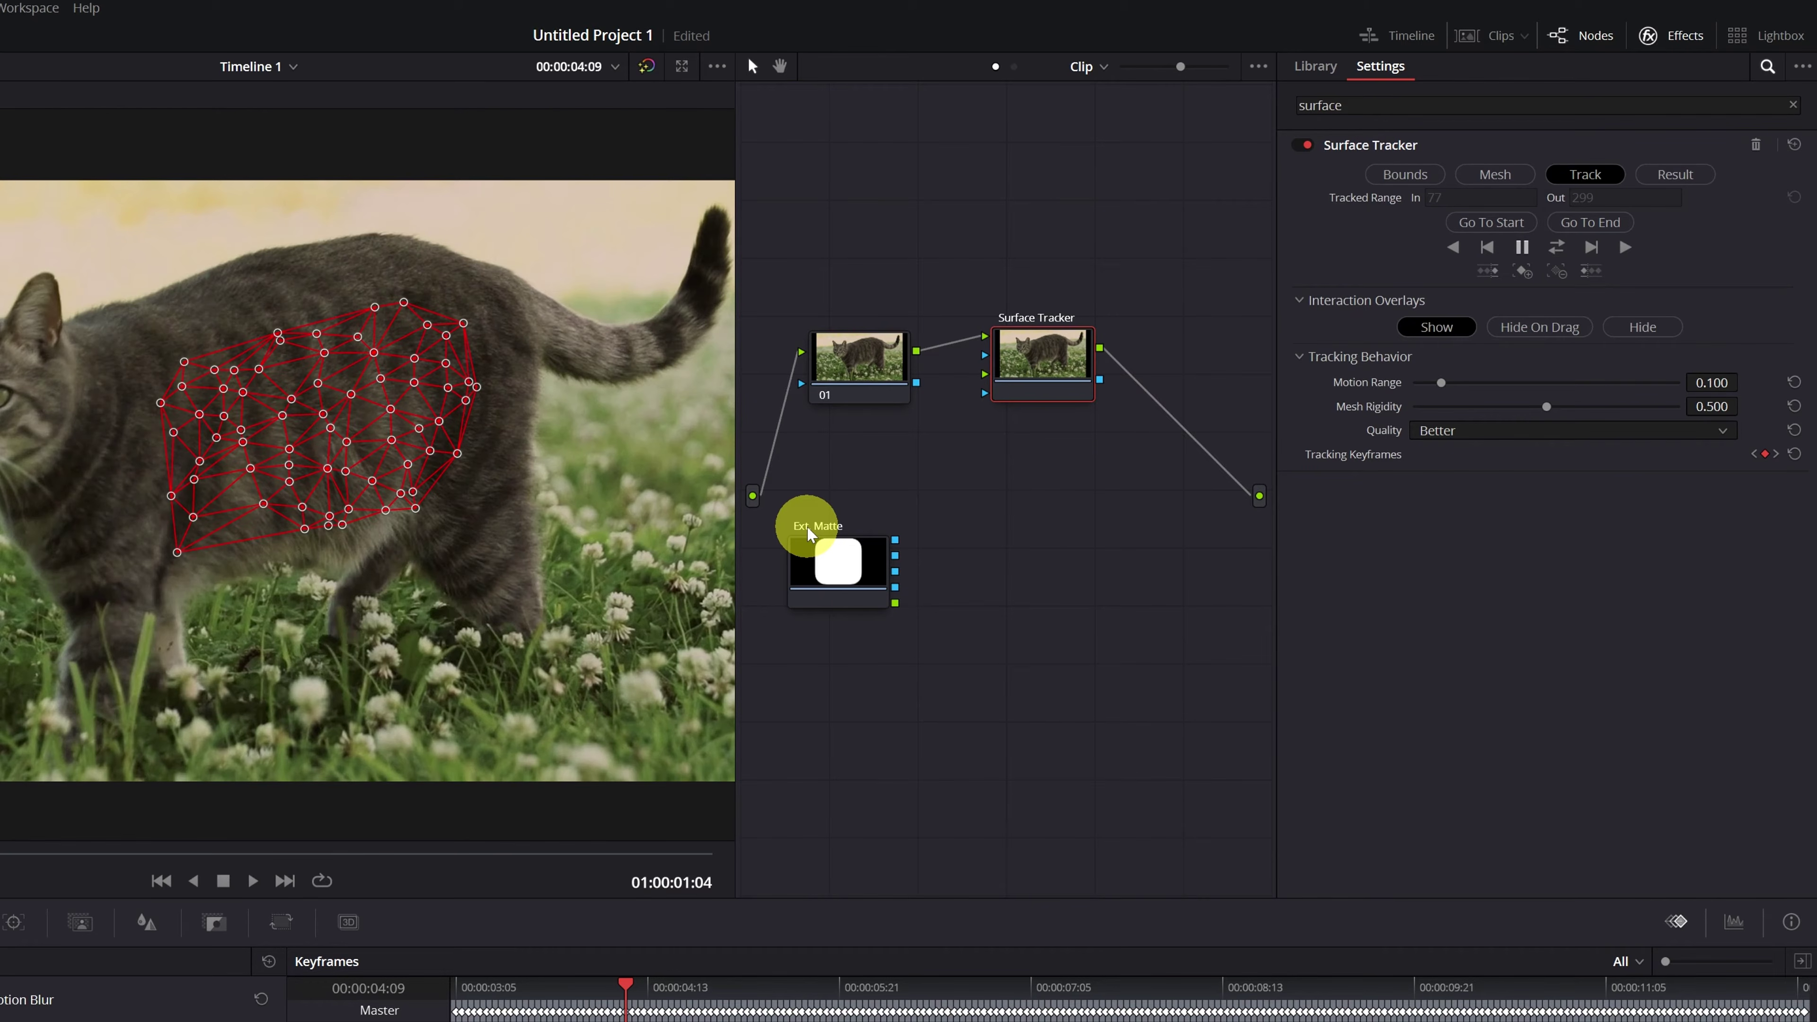
{"action": "left_click", "coordinate": [896, 603]}
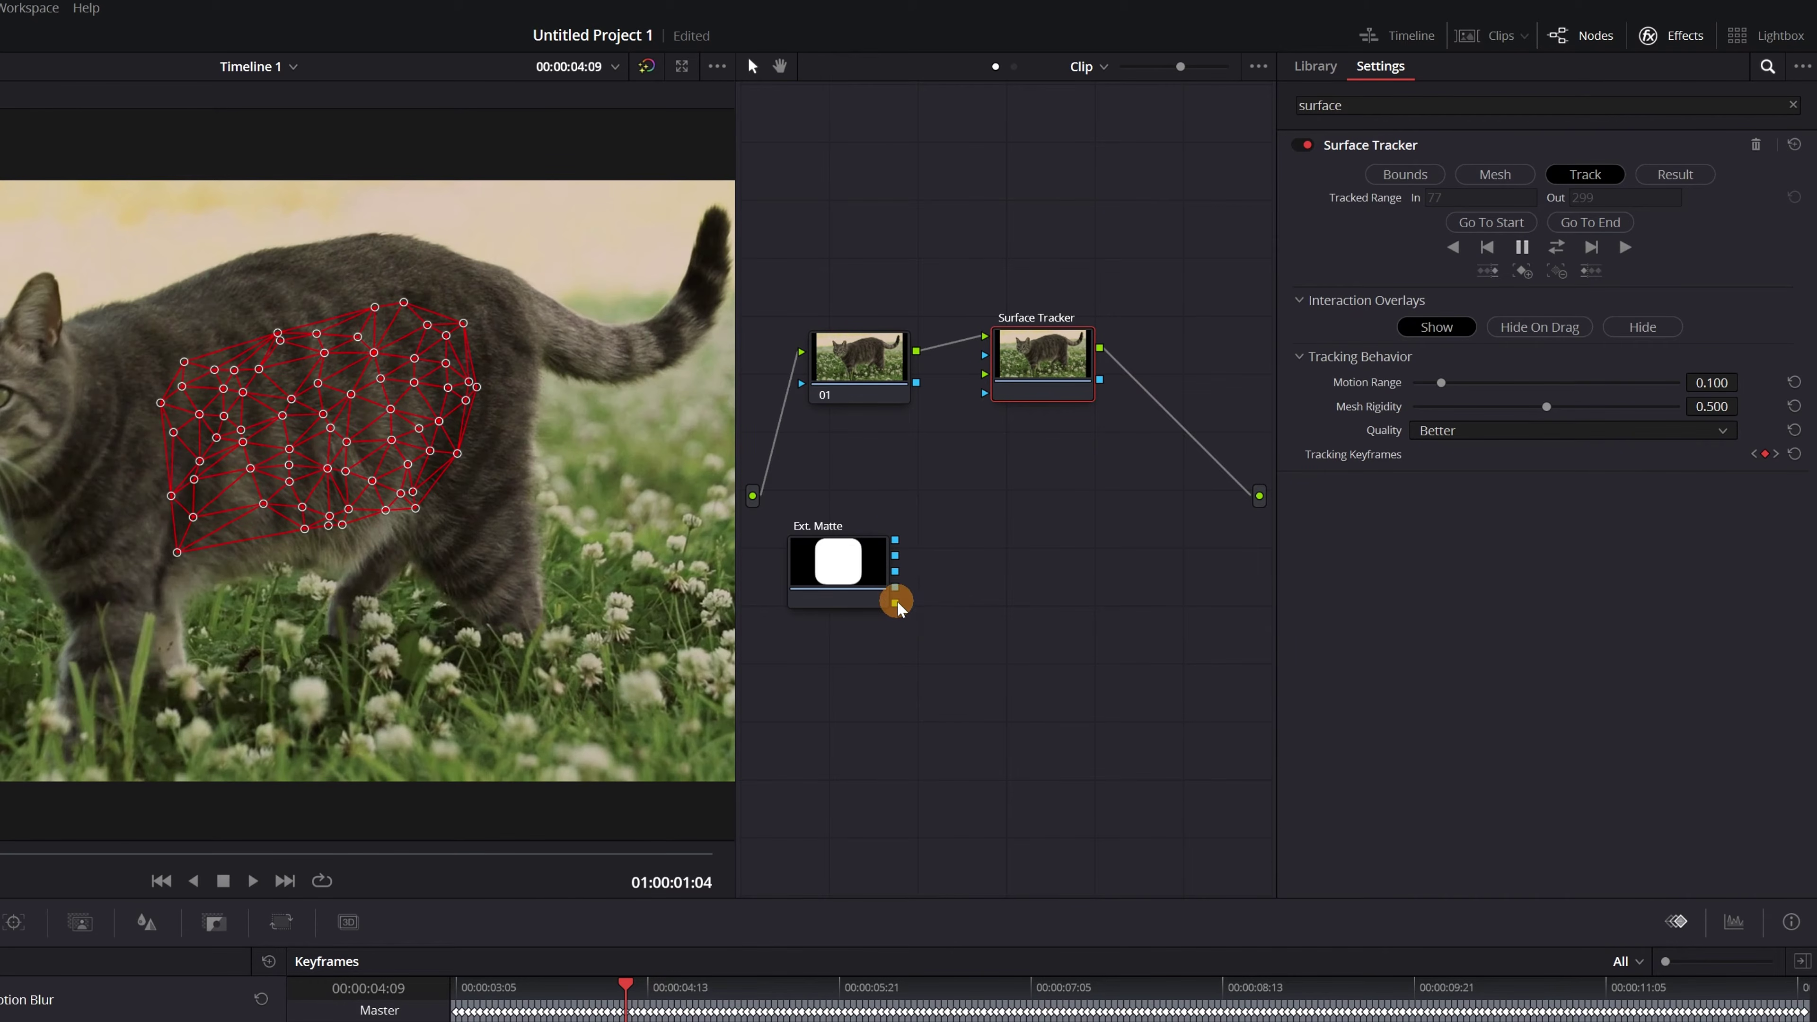
{"action": "left_click_drag", "start_coordinate": [901, 605], "coordinate": [984, 379]}
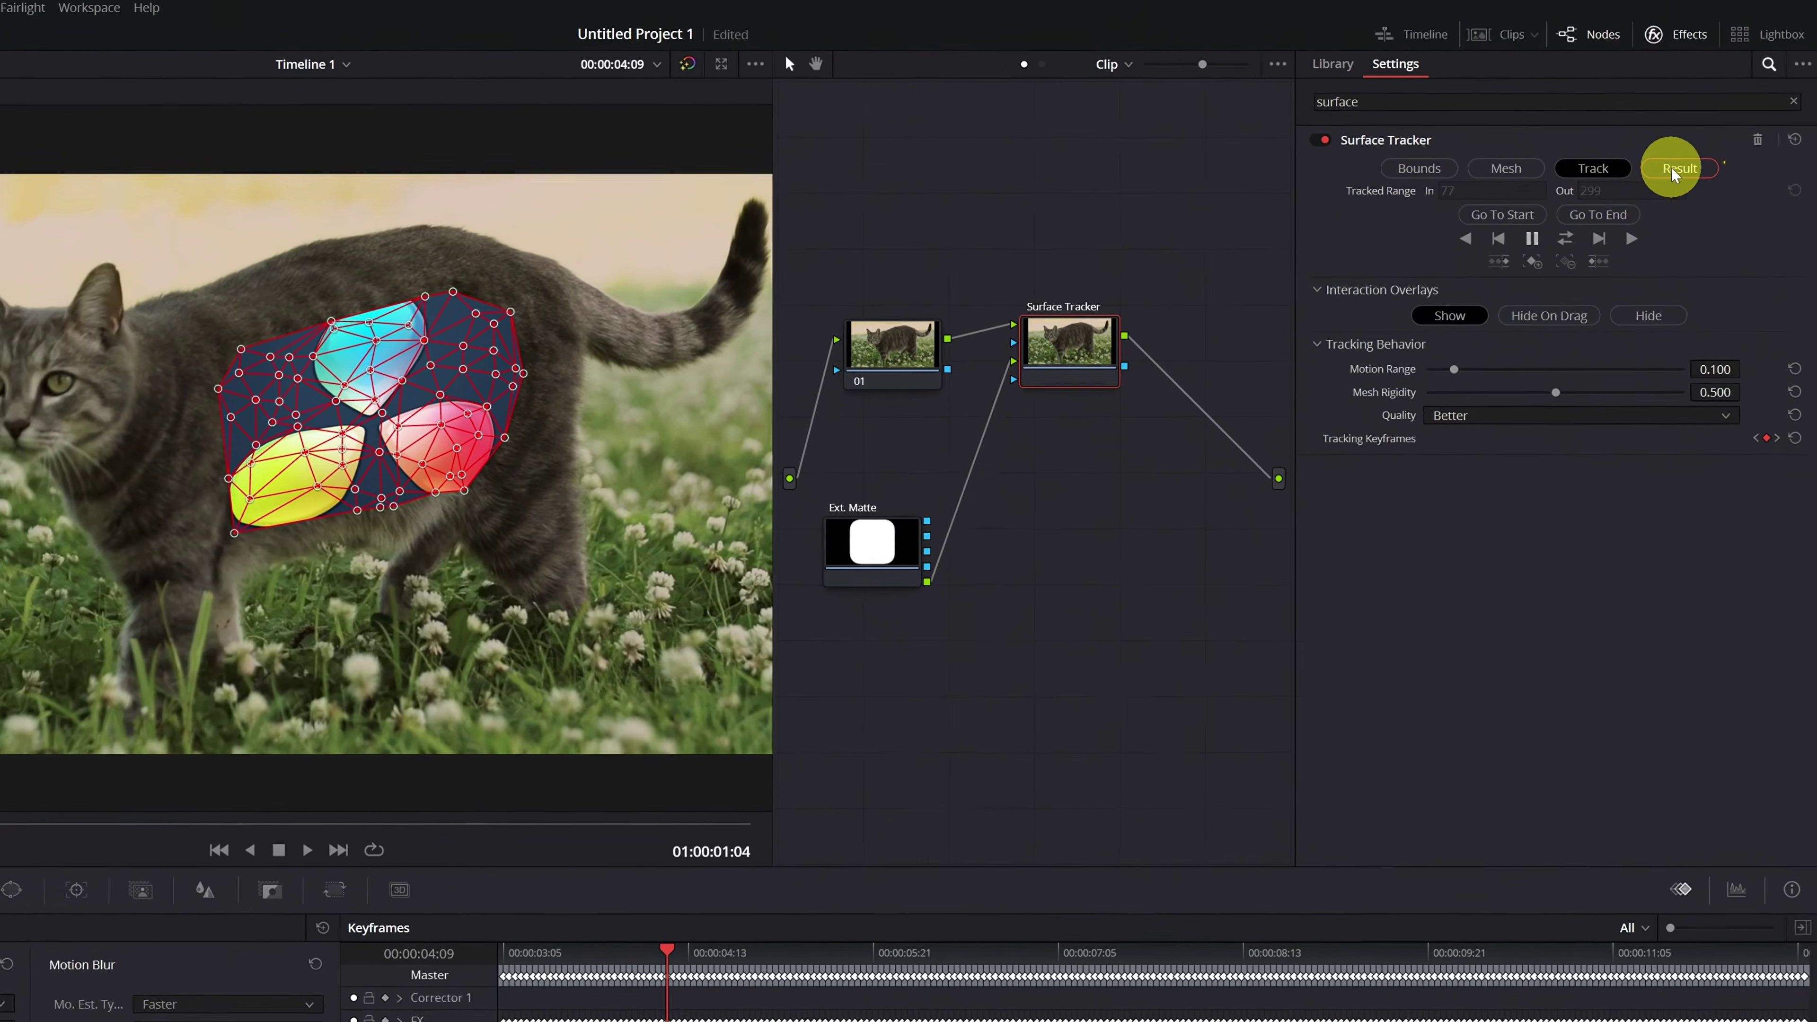
- In the tracker's result settings, set the overlay positioning to Sliders, with Position X at 0.132 and Zoom at 0.167
{"action": "left_click", "coordinate": [1674, 170]}
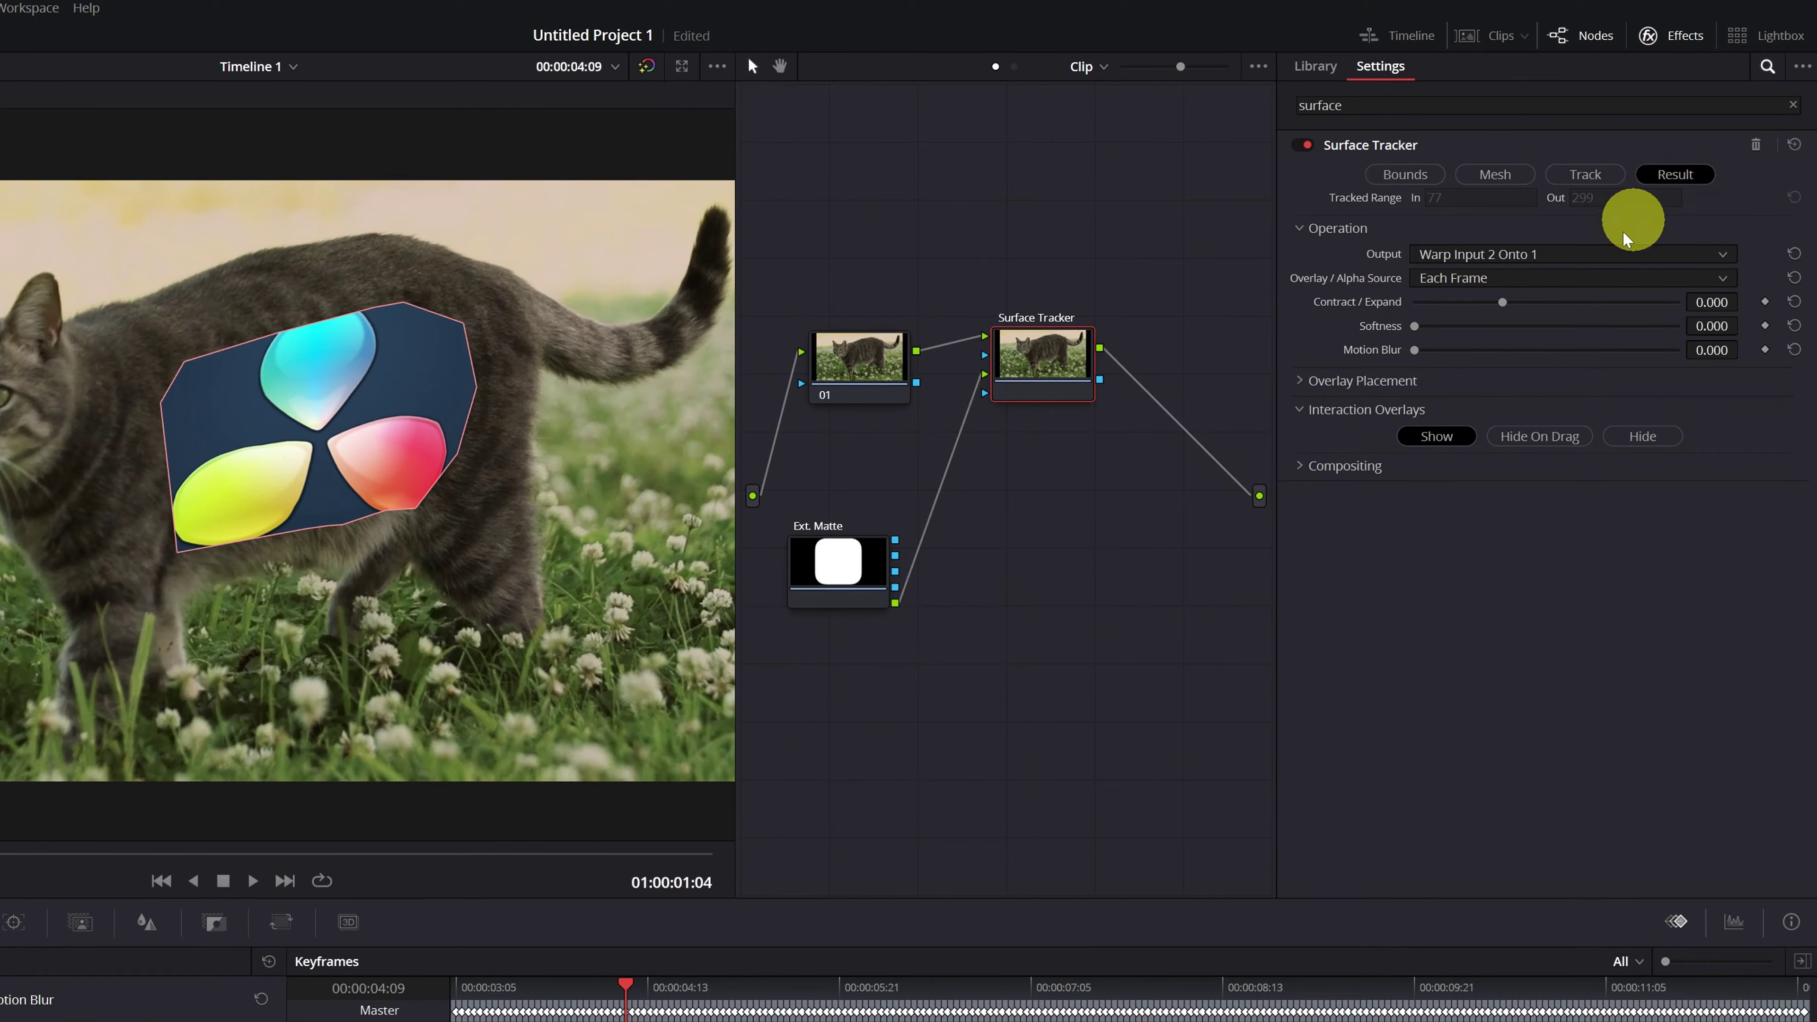
{"action": "left_click", "coordinate": [1299, 383]}
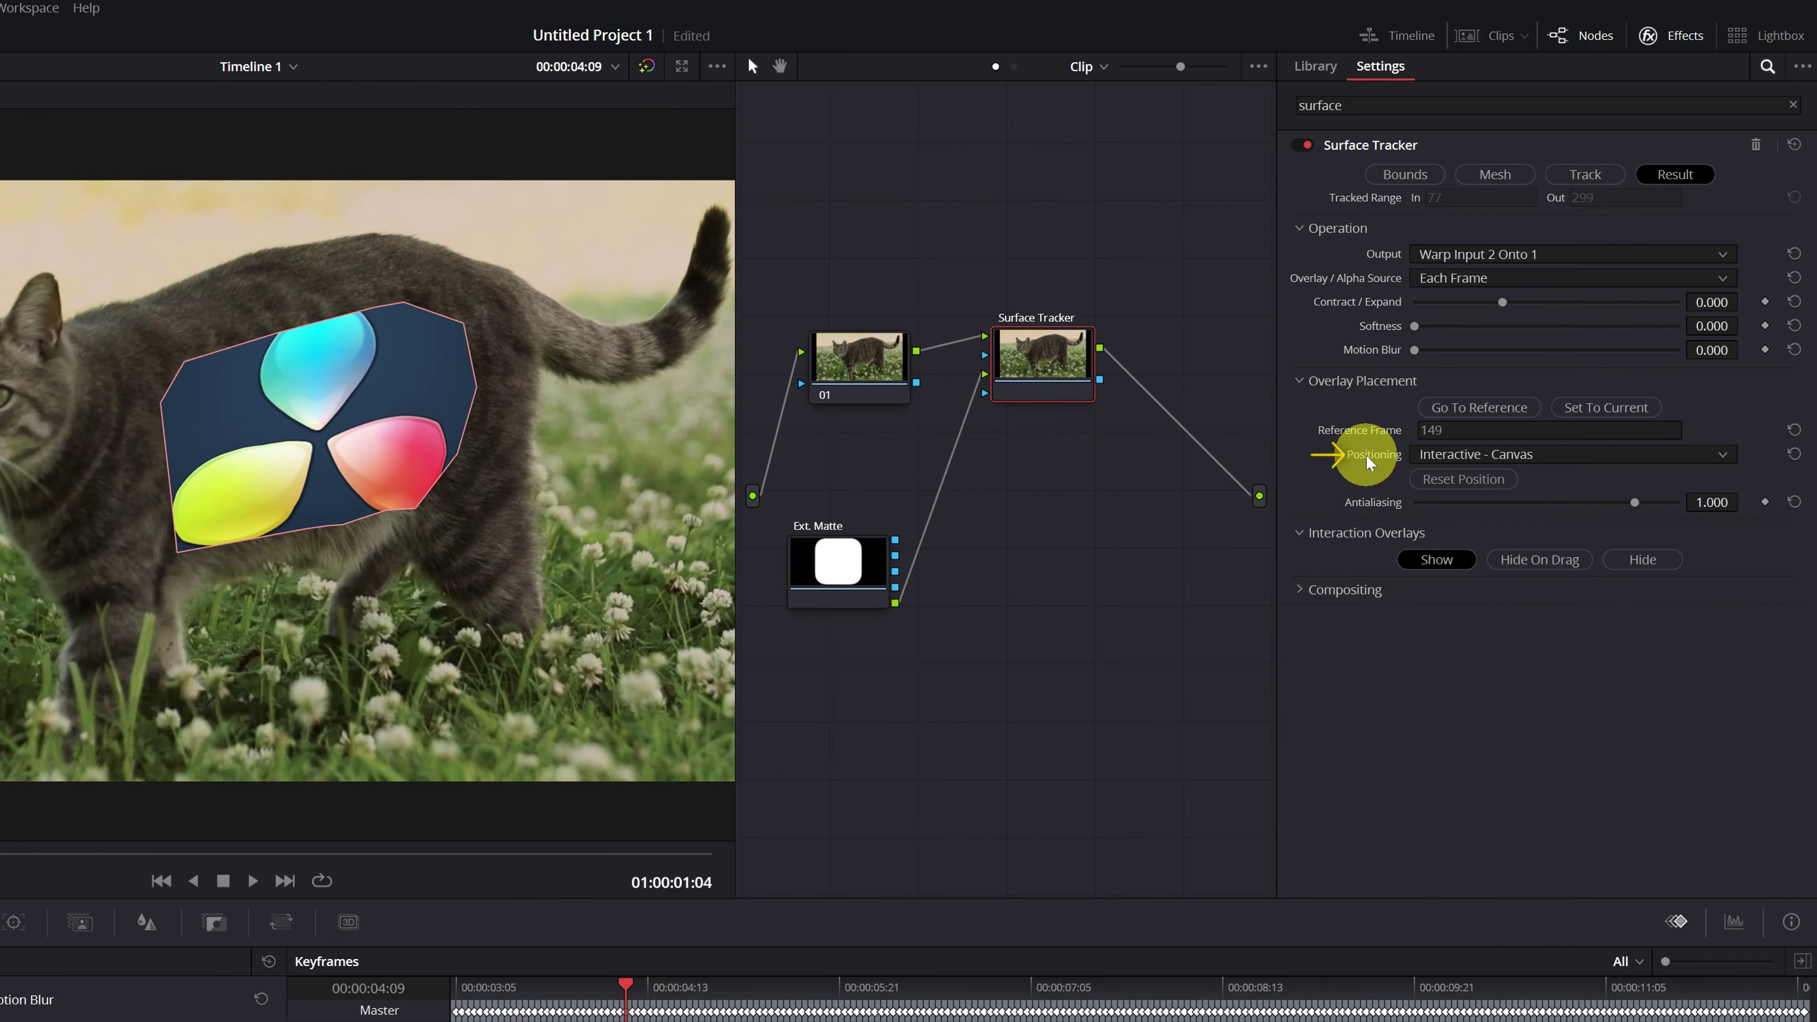
{"action": "left_click", "coordinate": [1723, 455]}
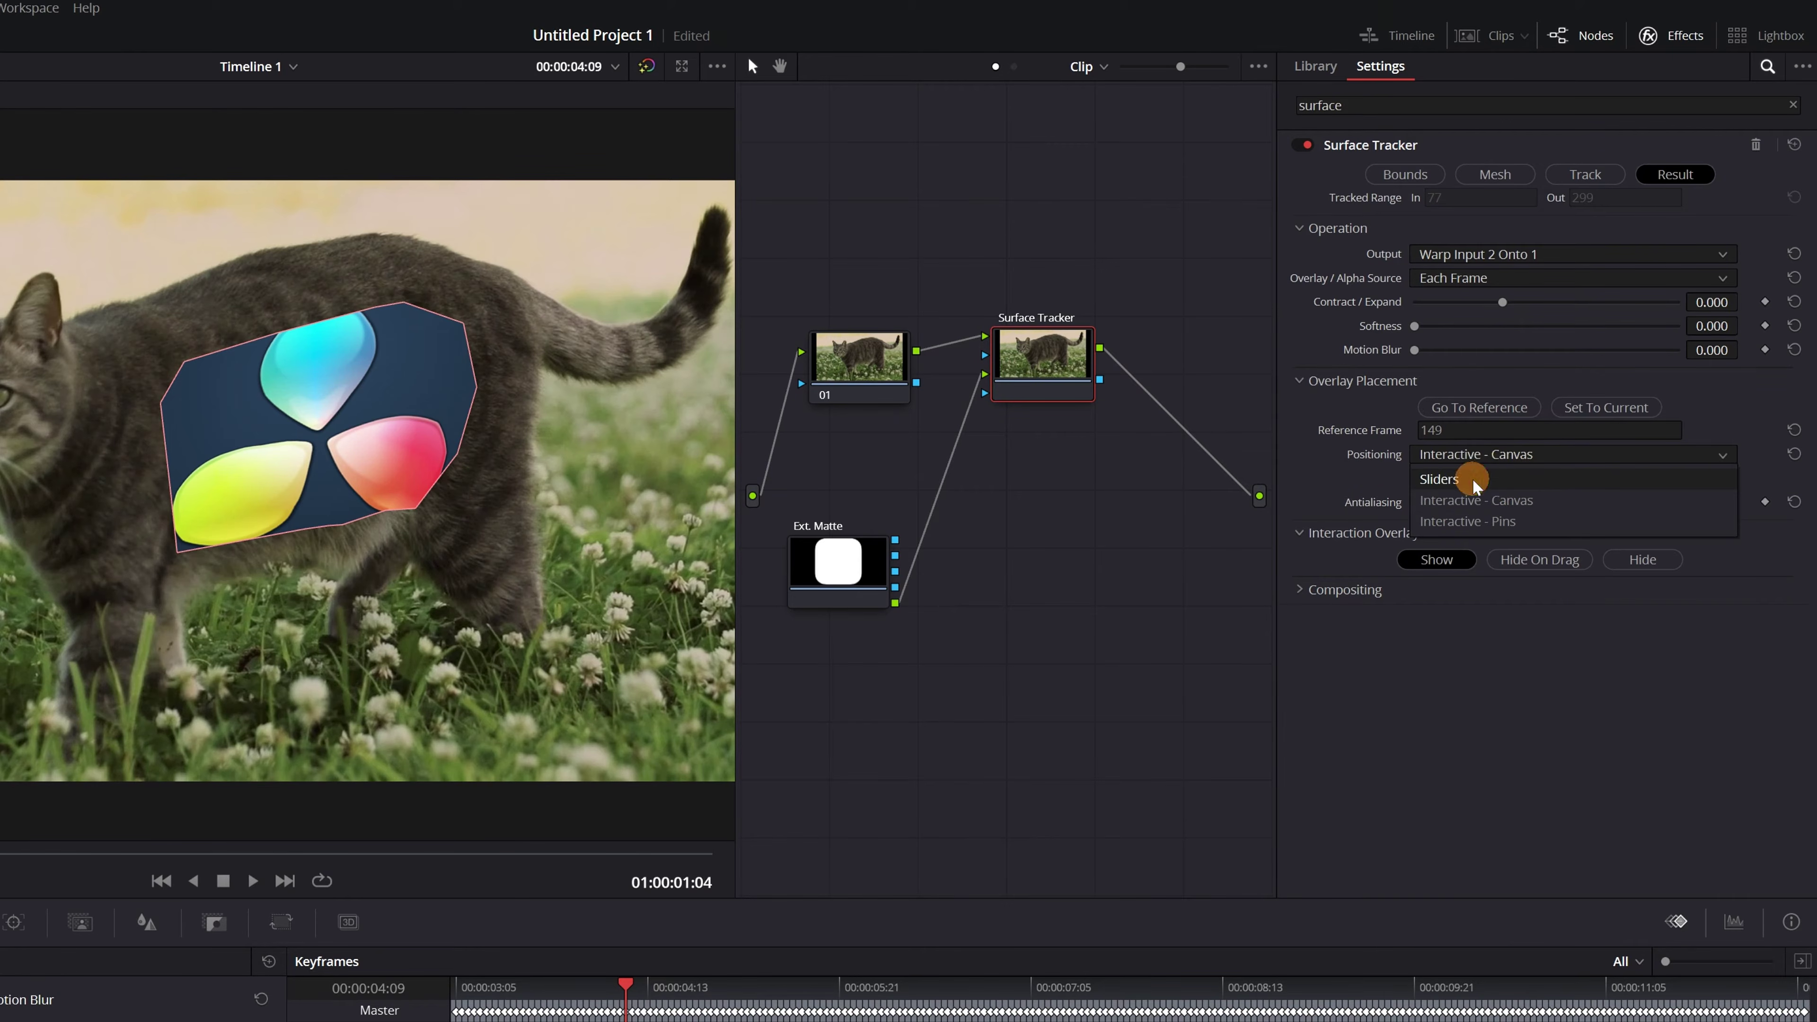
{"action": "left_click", "coordinate": [1445, 479]}
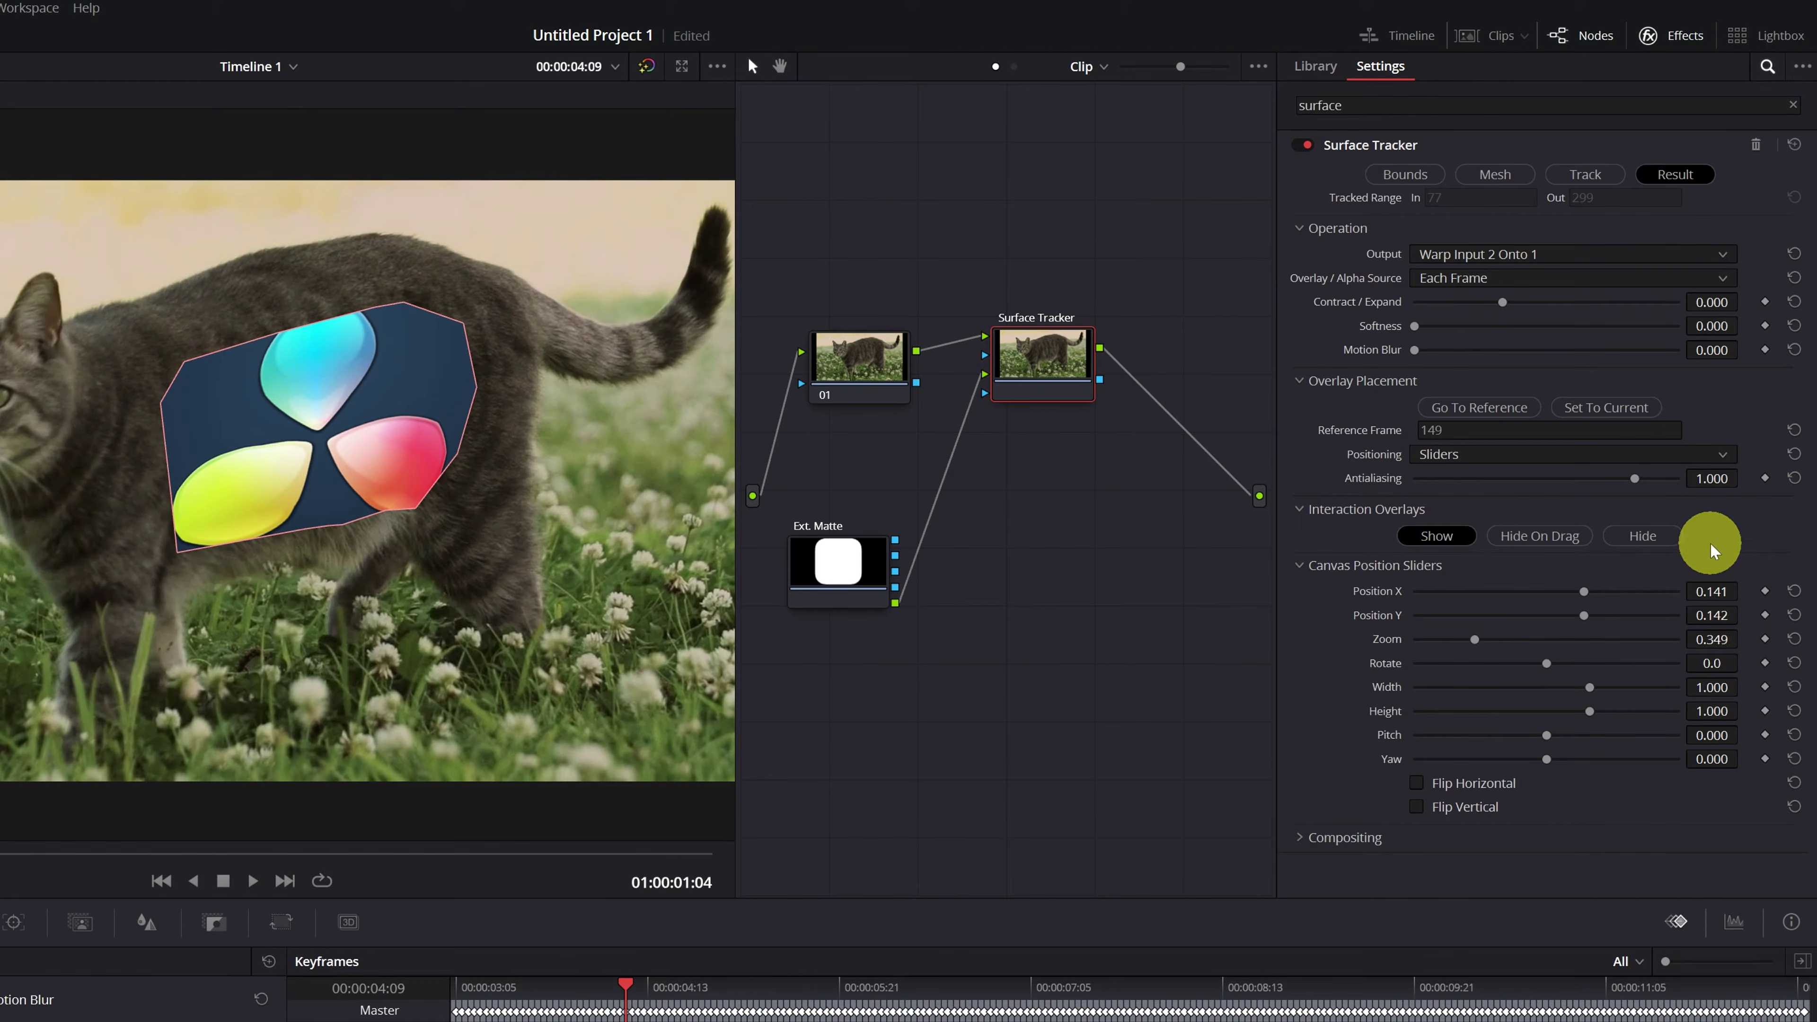
{"action": "left_click_drag", "start_coordinate": [1710, 593], "coordinate": [487, 682]}
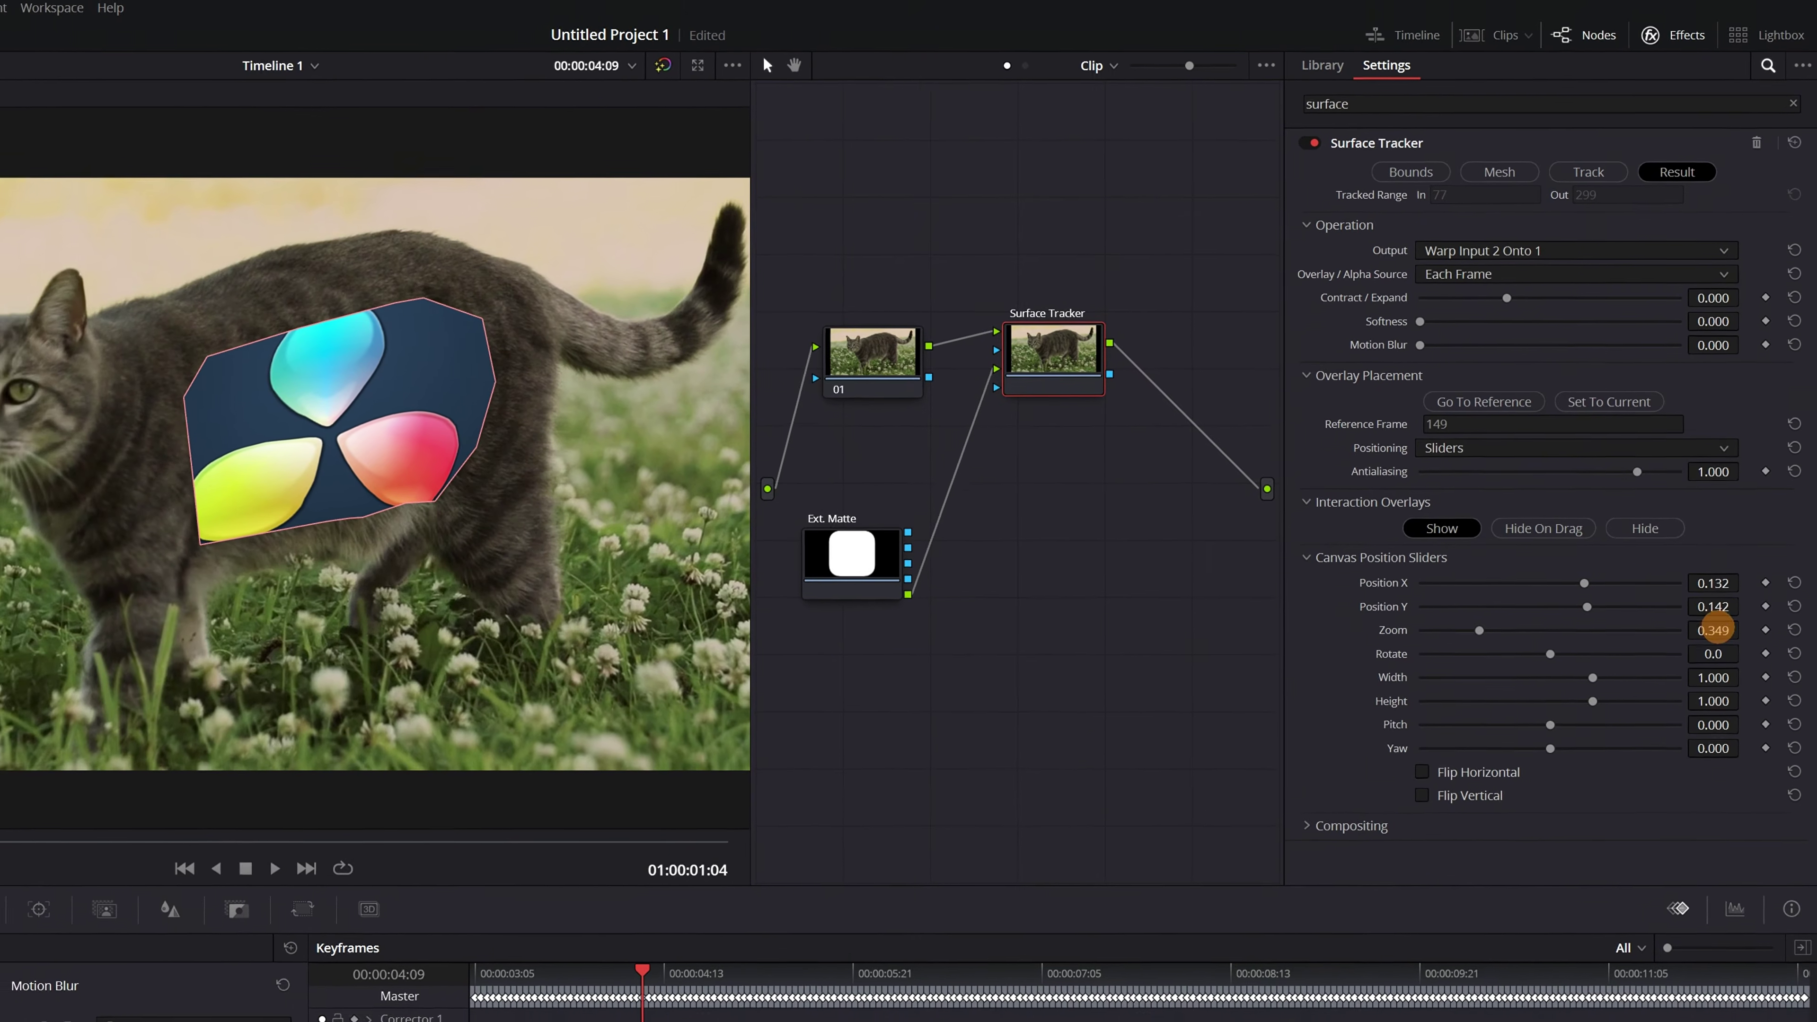
{"action": "left_click_drag", "start_coordinate": [1714, 629], "coordinate": [1547, 618]}
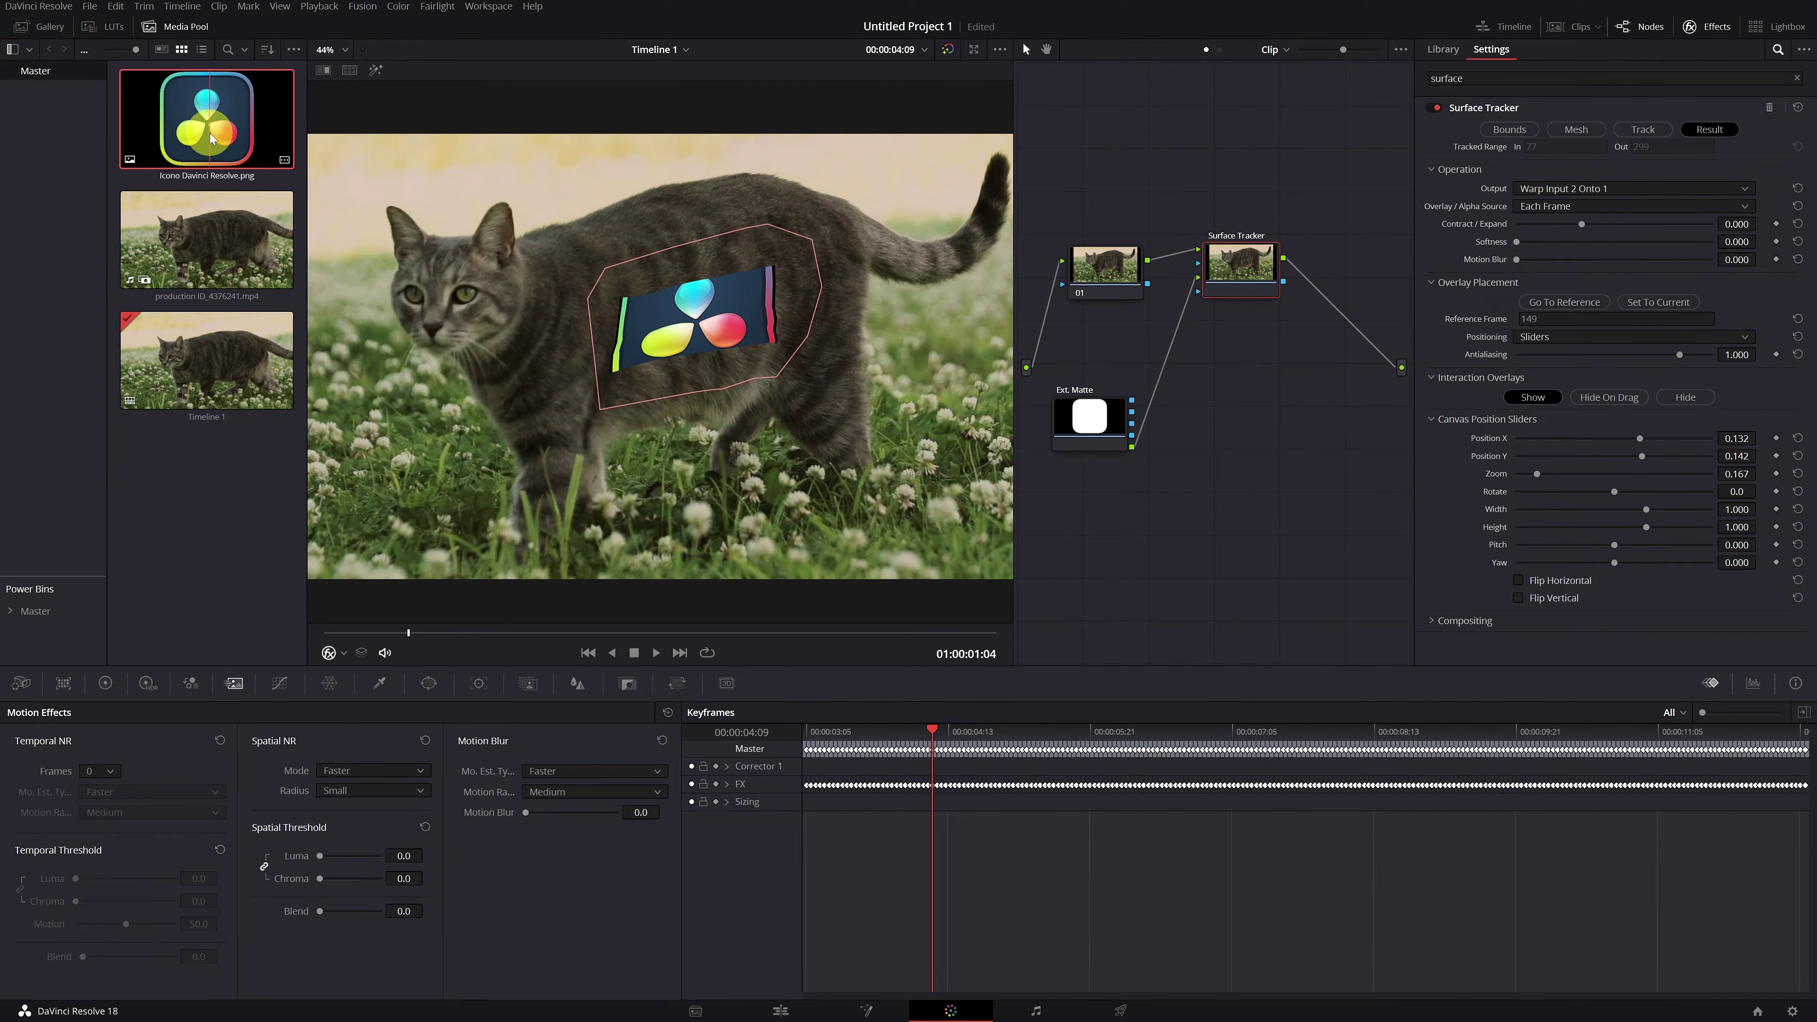
- Switch to the Edit page, open Timeline 1 and turn on stacked timelines
{"action": "left_click", "coordinate": [782, 1011]}
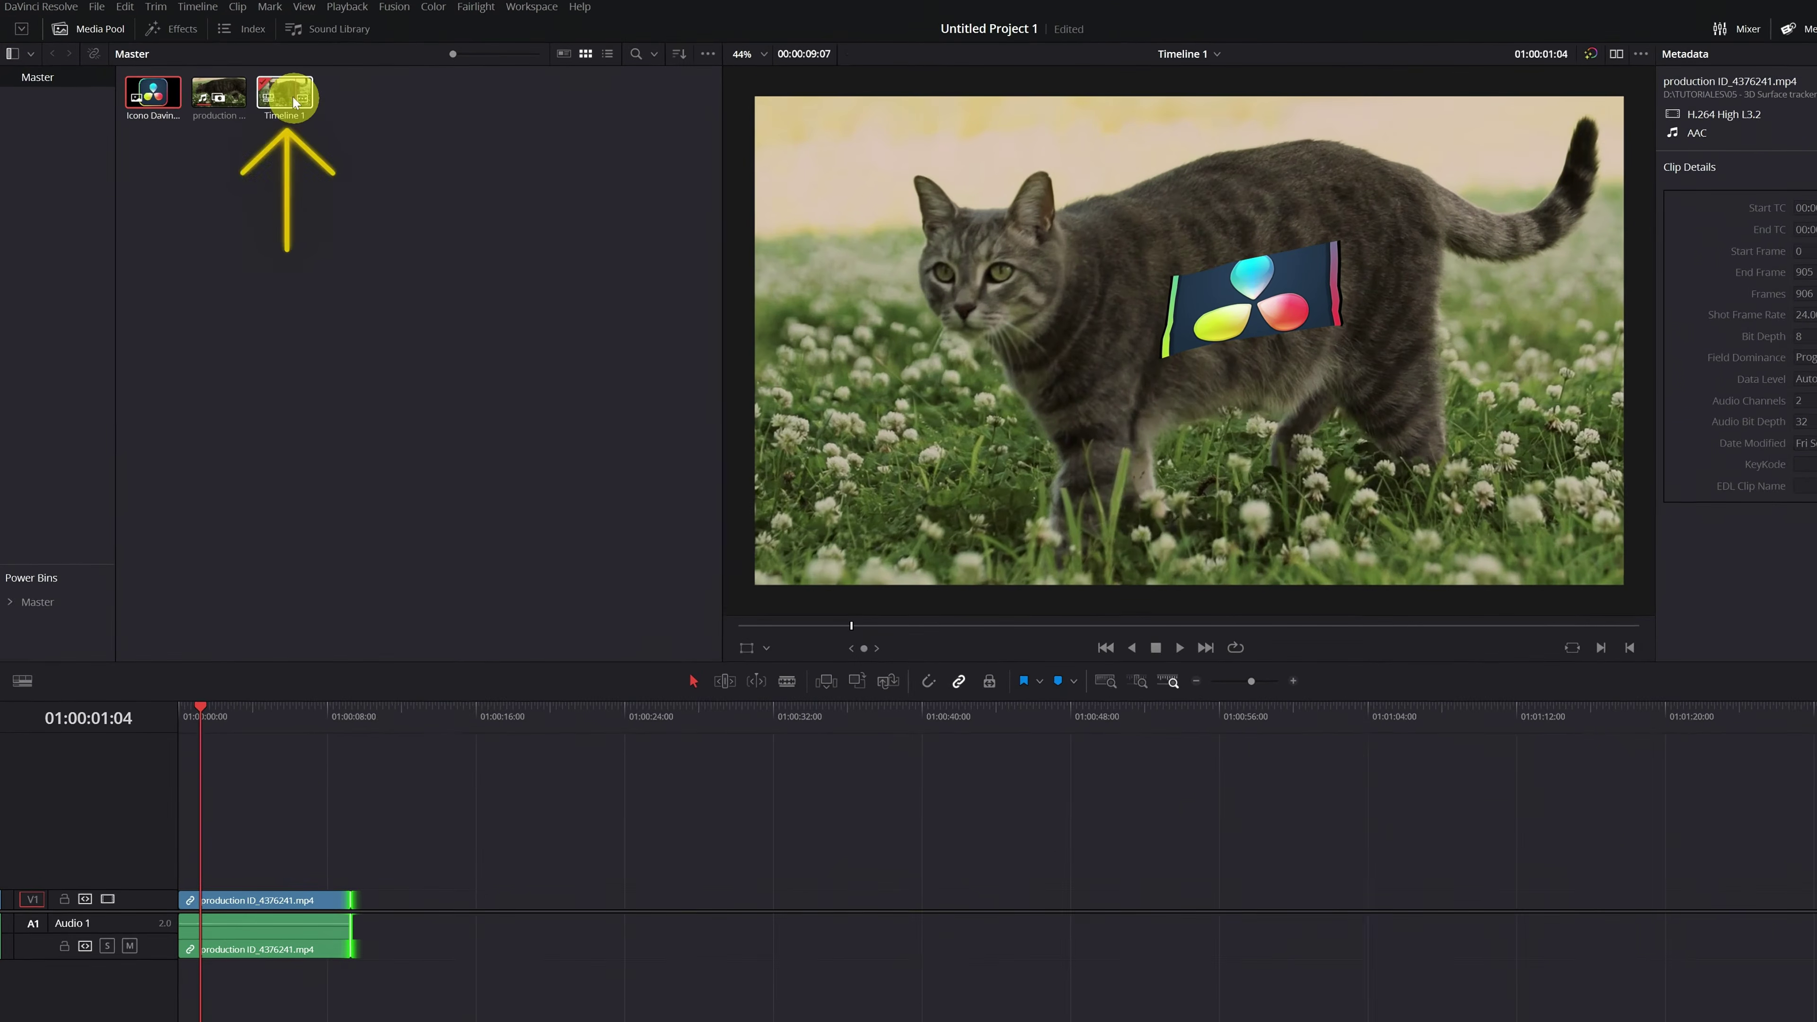
{"action": "left_click", "coordinate": [290, 97]}
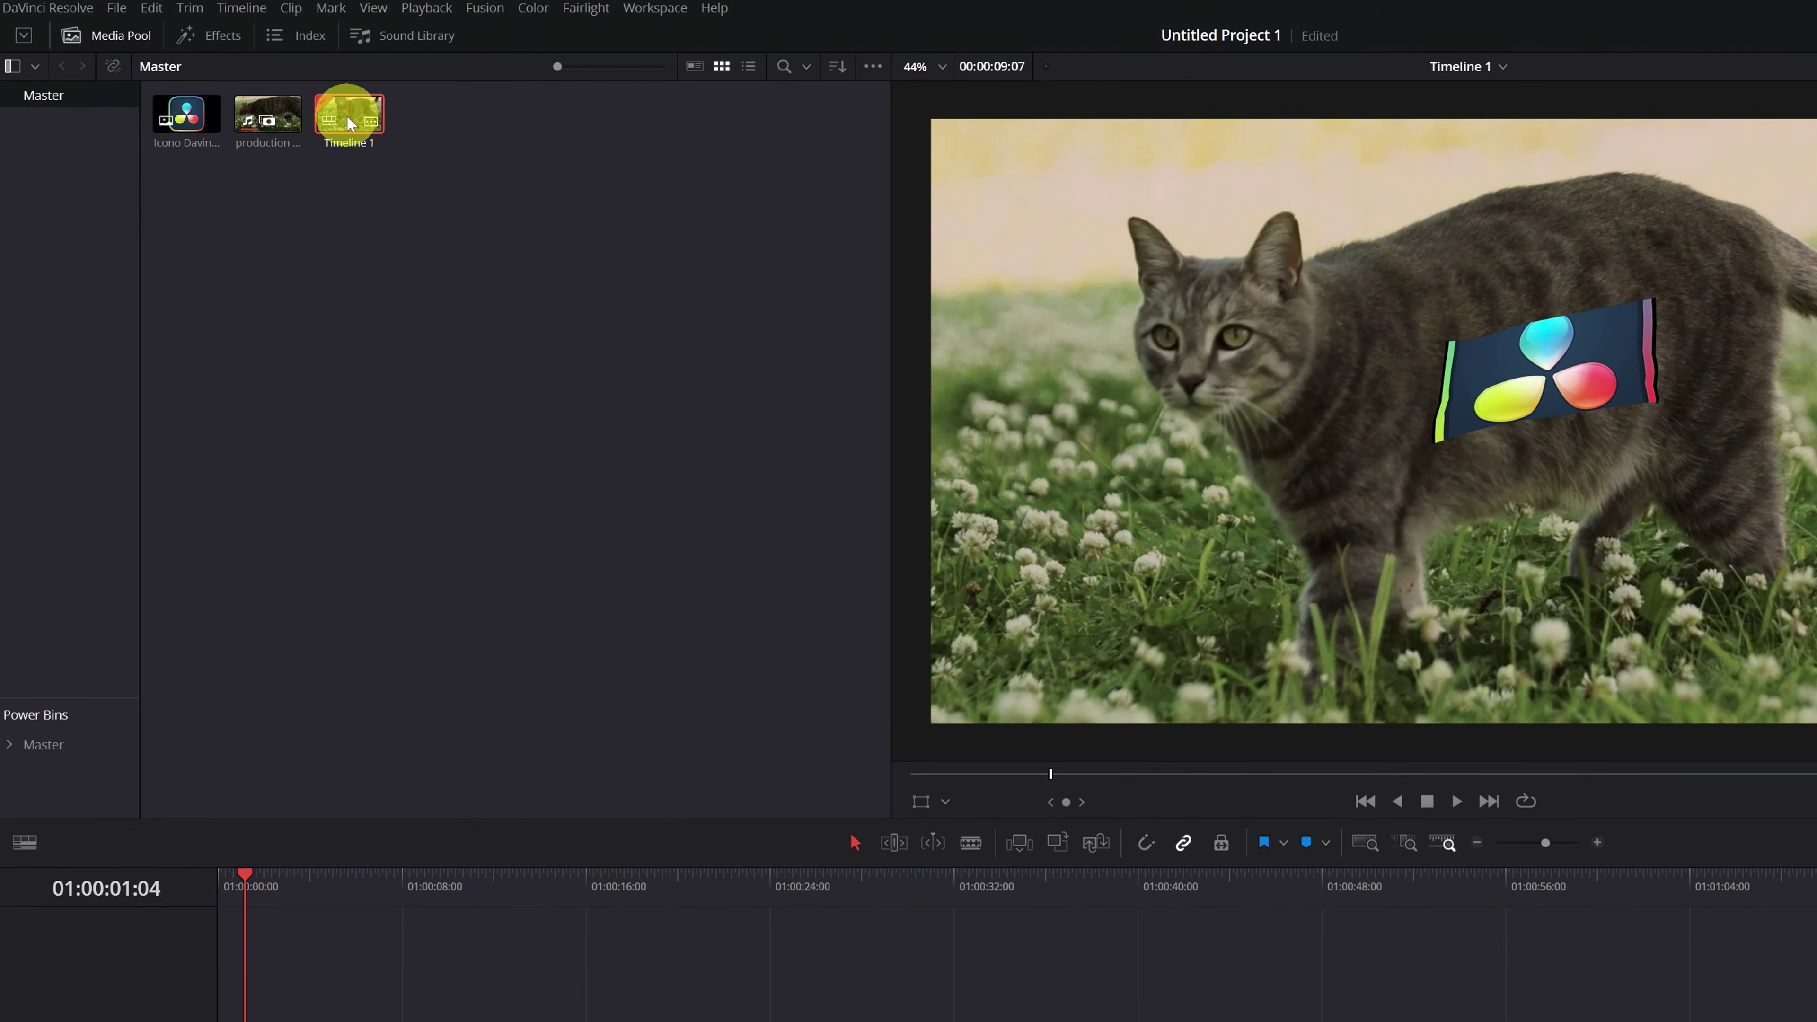
{"action": "double_click", "coordinate": [347, 115]}
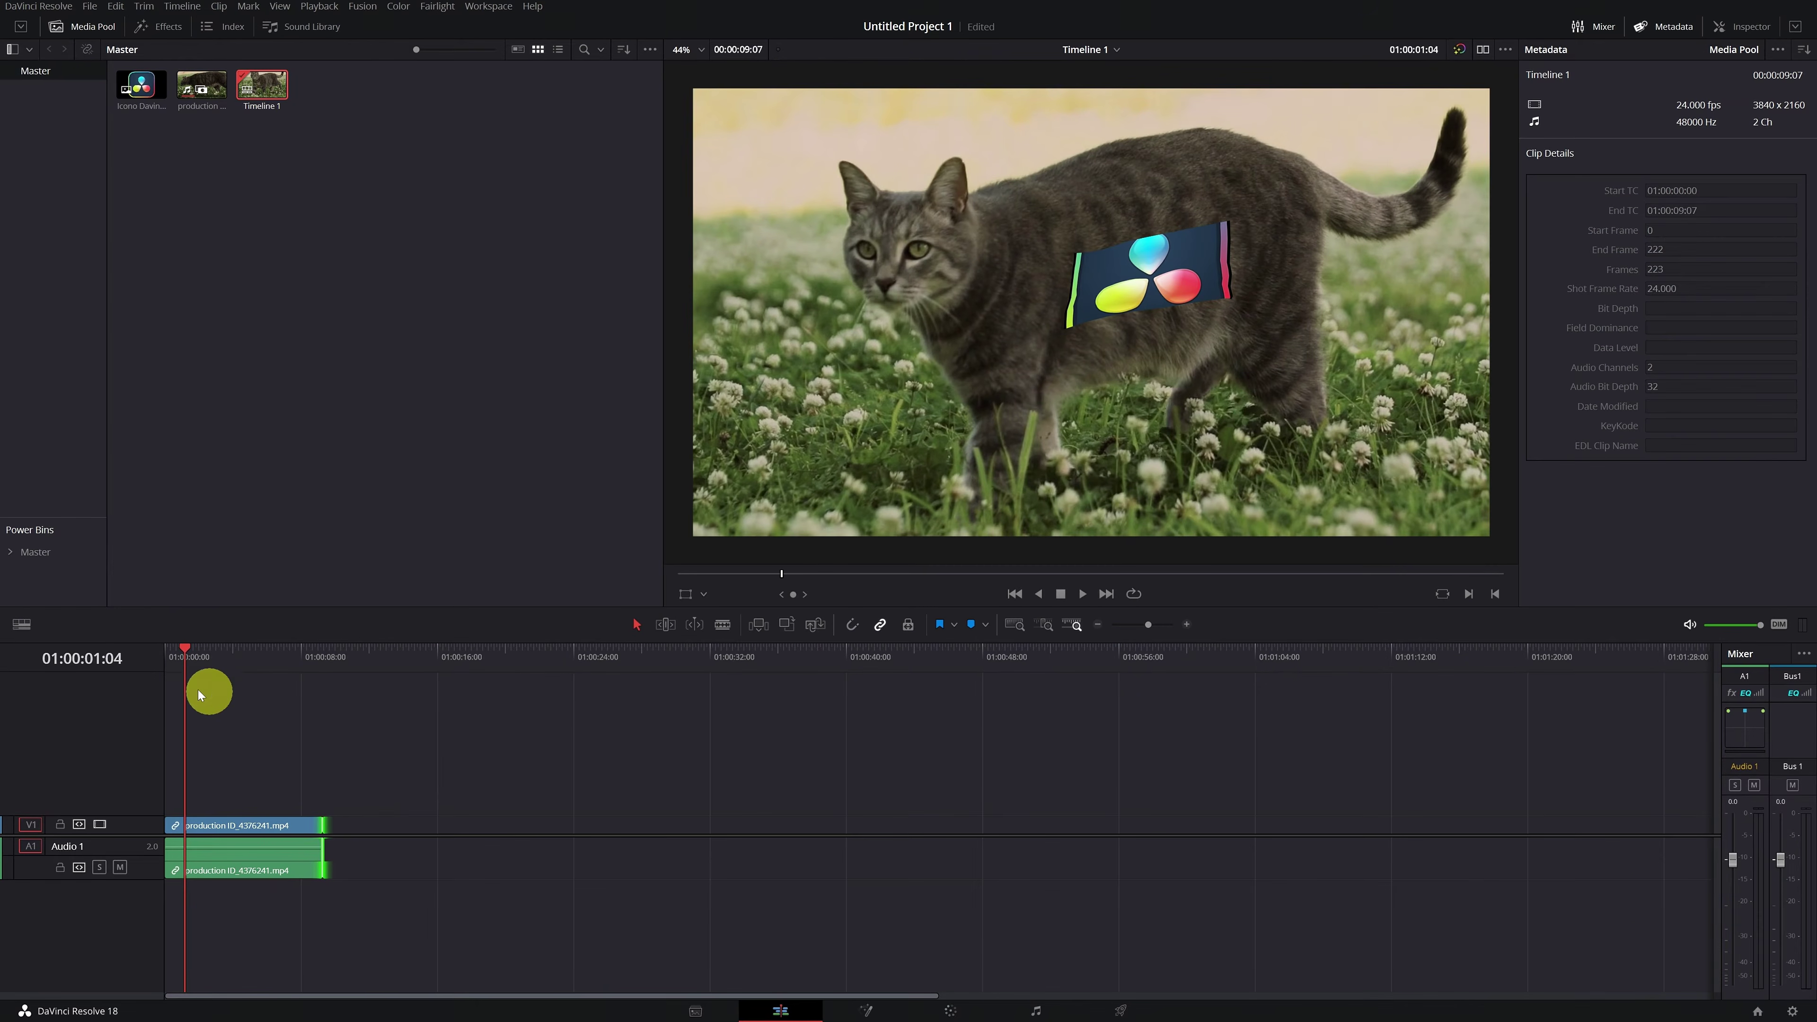
{"action": "left_click", "coordinate": [21, 625]}
{"action": "left_click", "coordinate": [49, 682]}
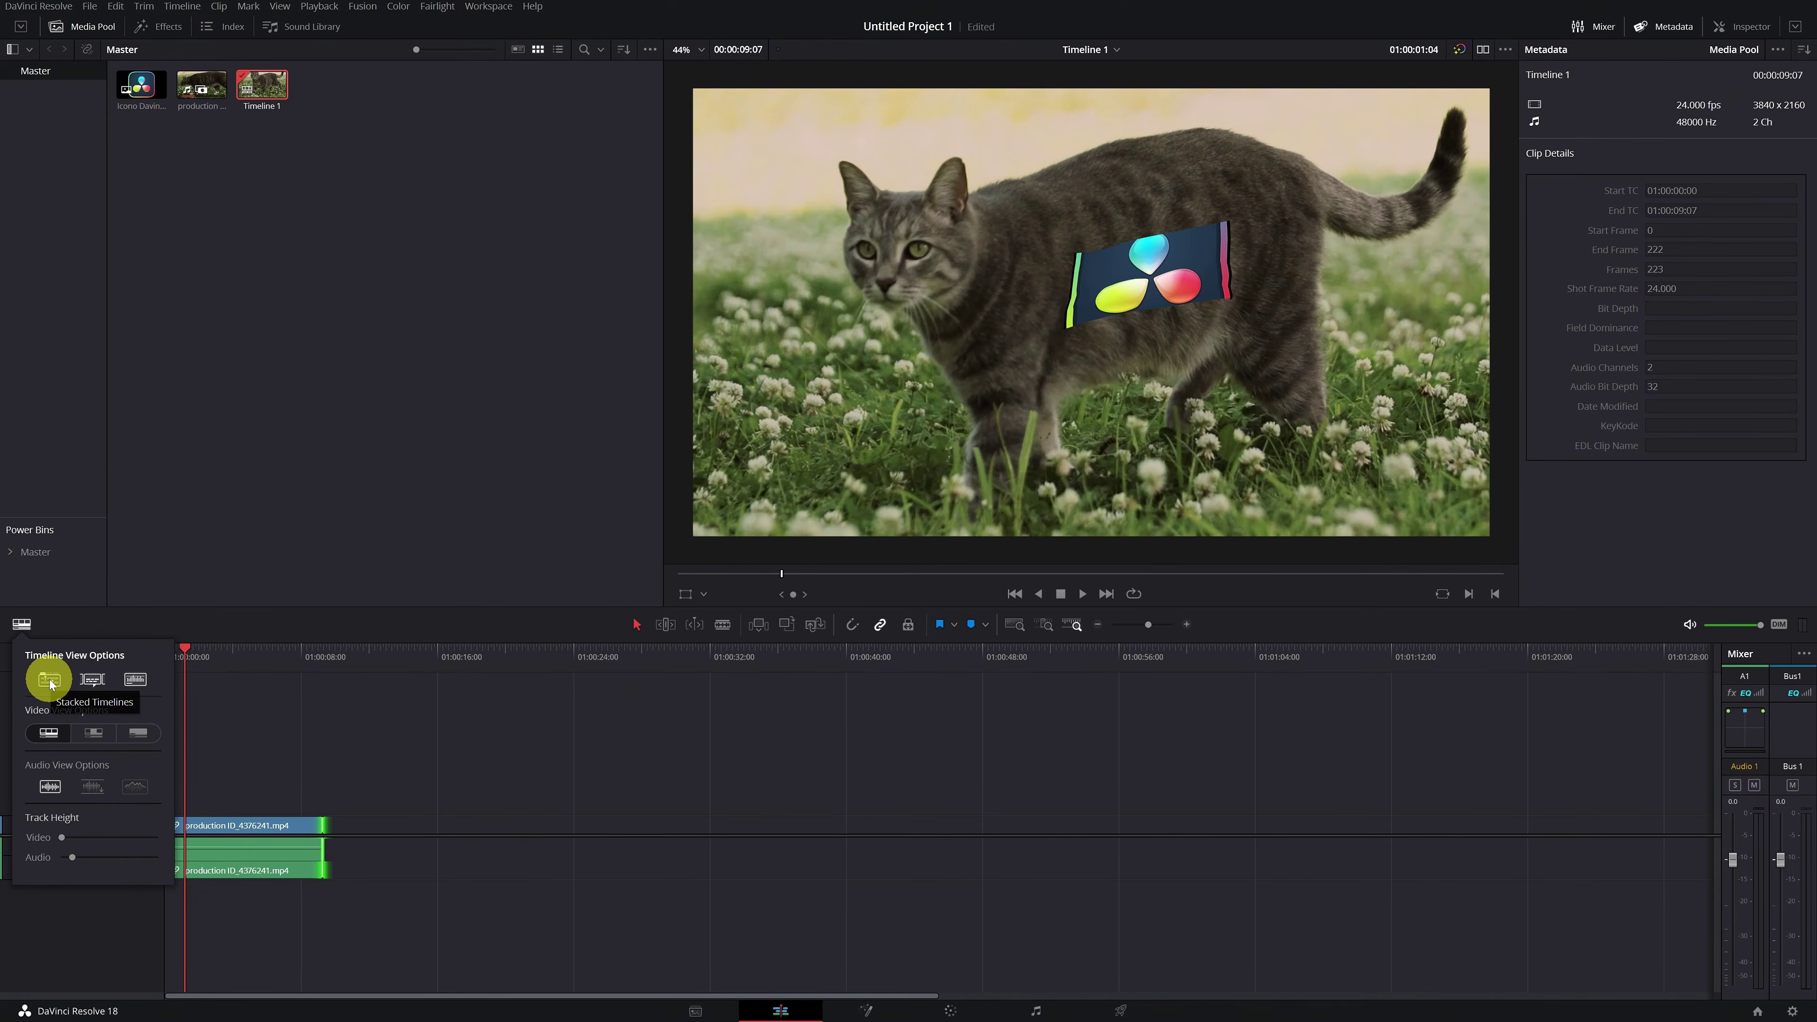
- Turn on stacked timelines and stop Timeline 1 from using the project settings in its timeline settings
{"action": "left_click", "coordinate": [50, 684]}
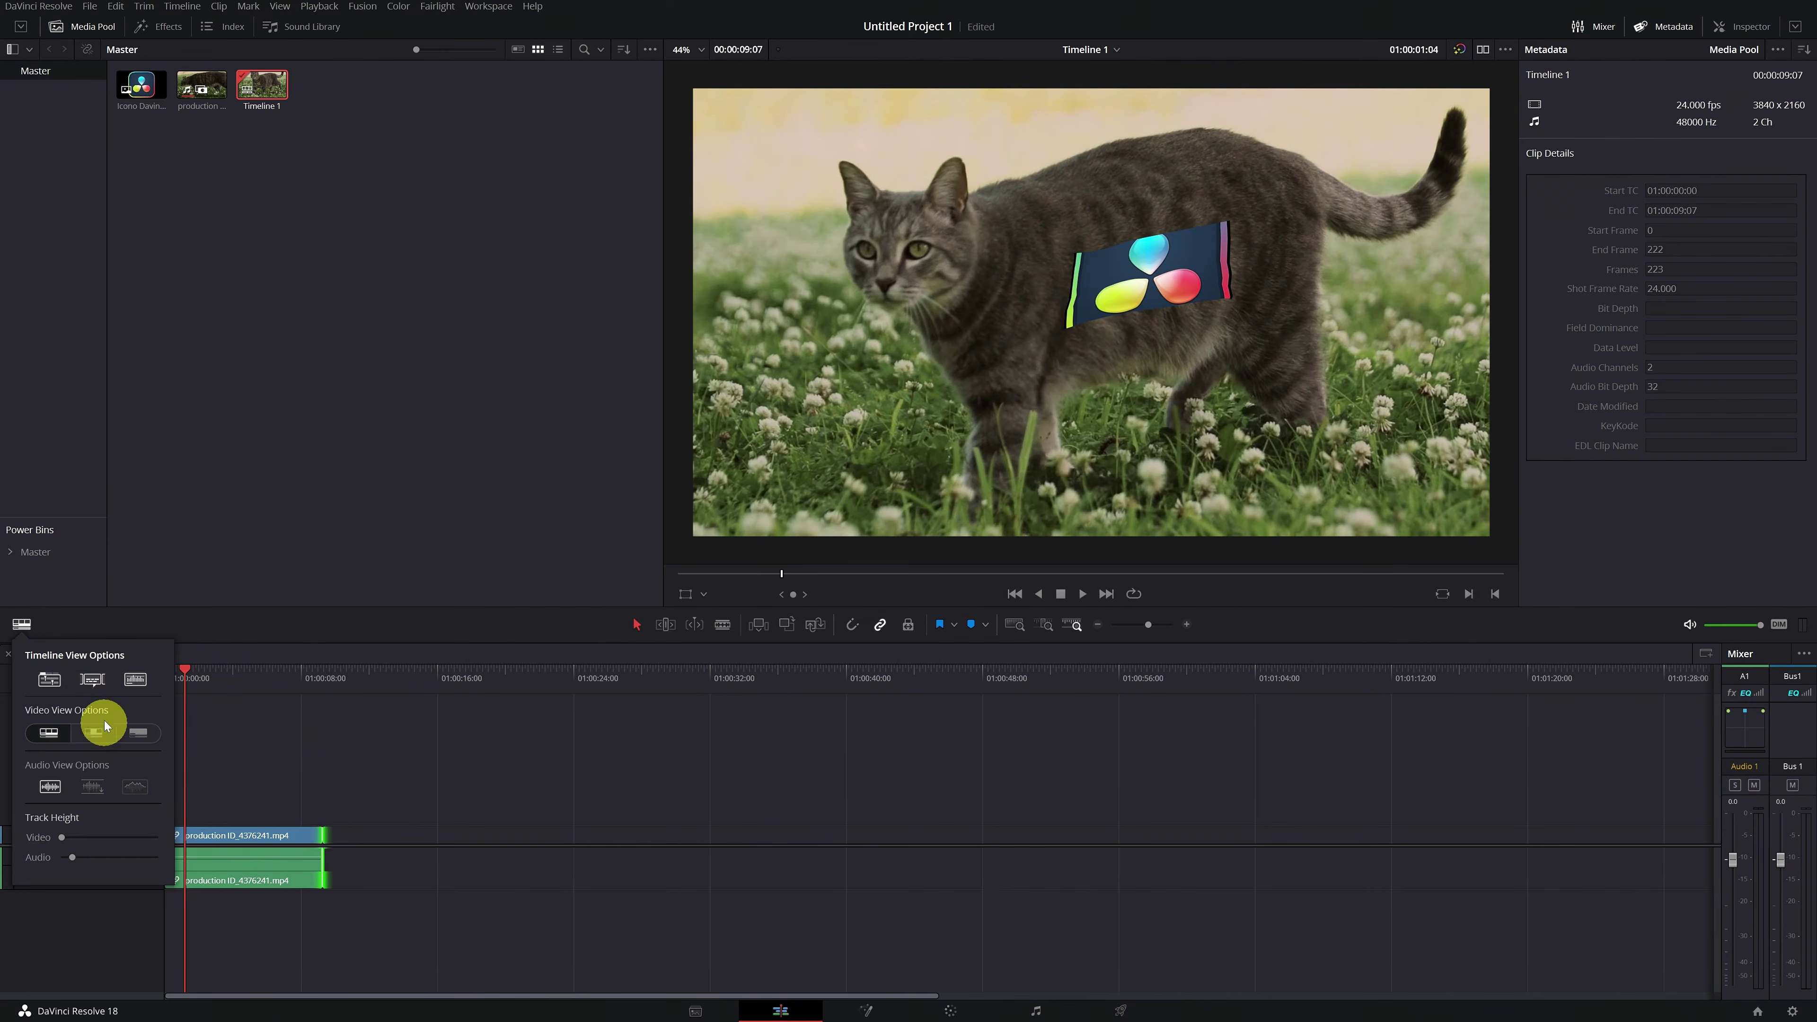
{"action": "left_click", "coordinate": [225, 652]}
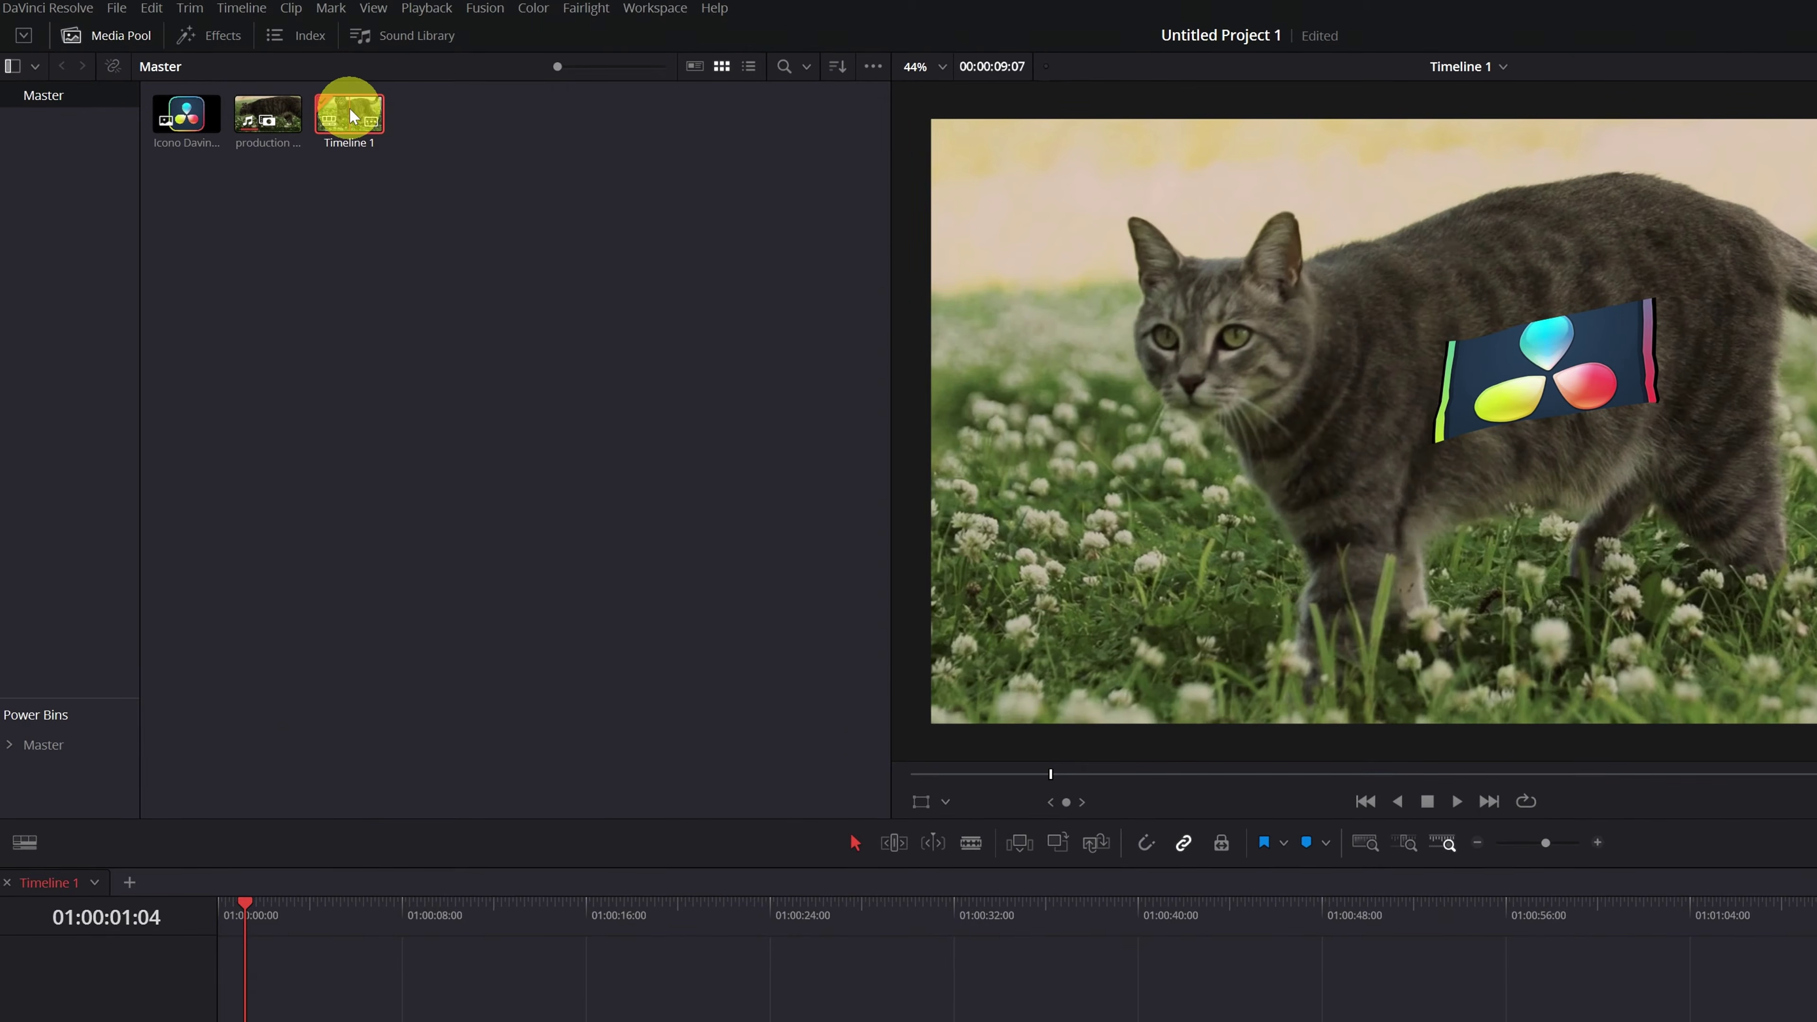
{"action": "right_click", "coordinate": [352, 116]}
{"action": "mouse_move", "coordinate": [400, 127]}
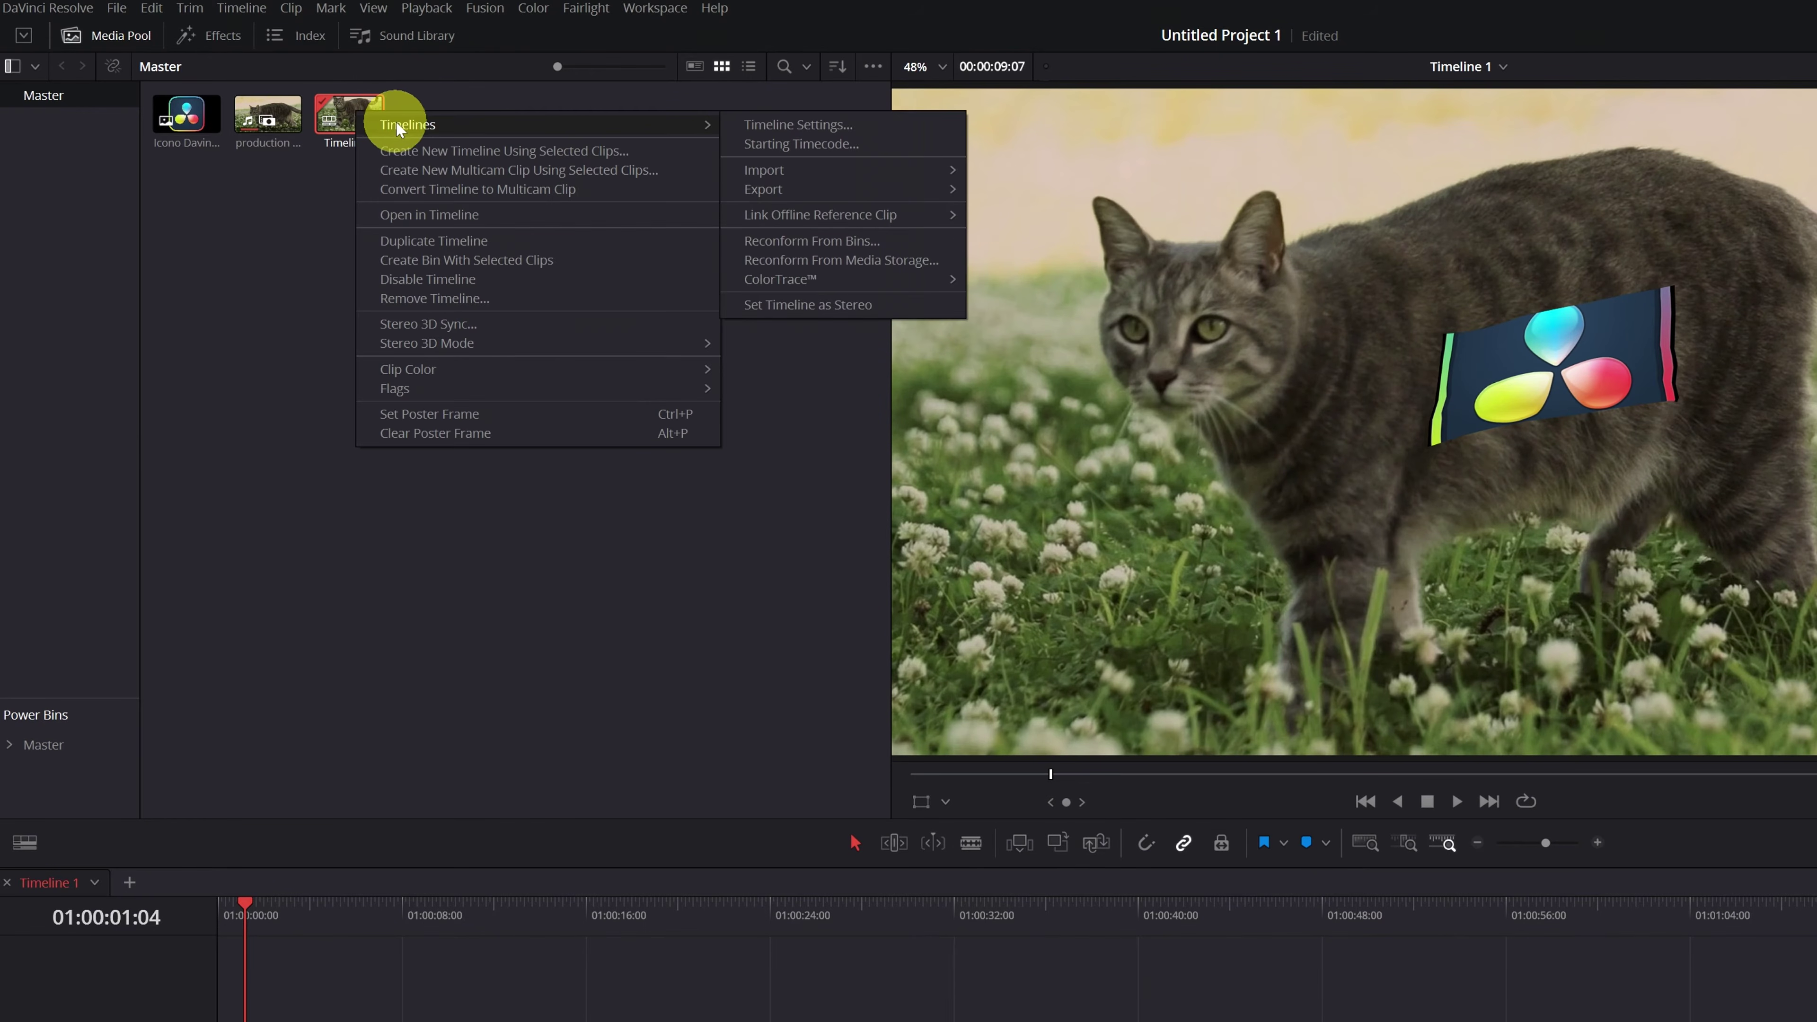
{"action": "left_click", "coordinate": [782, 126]}
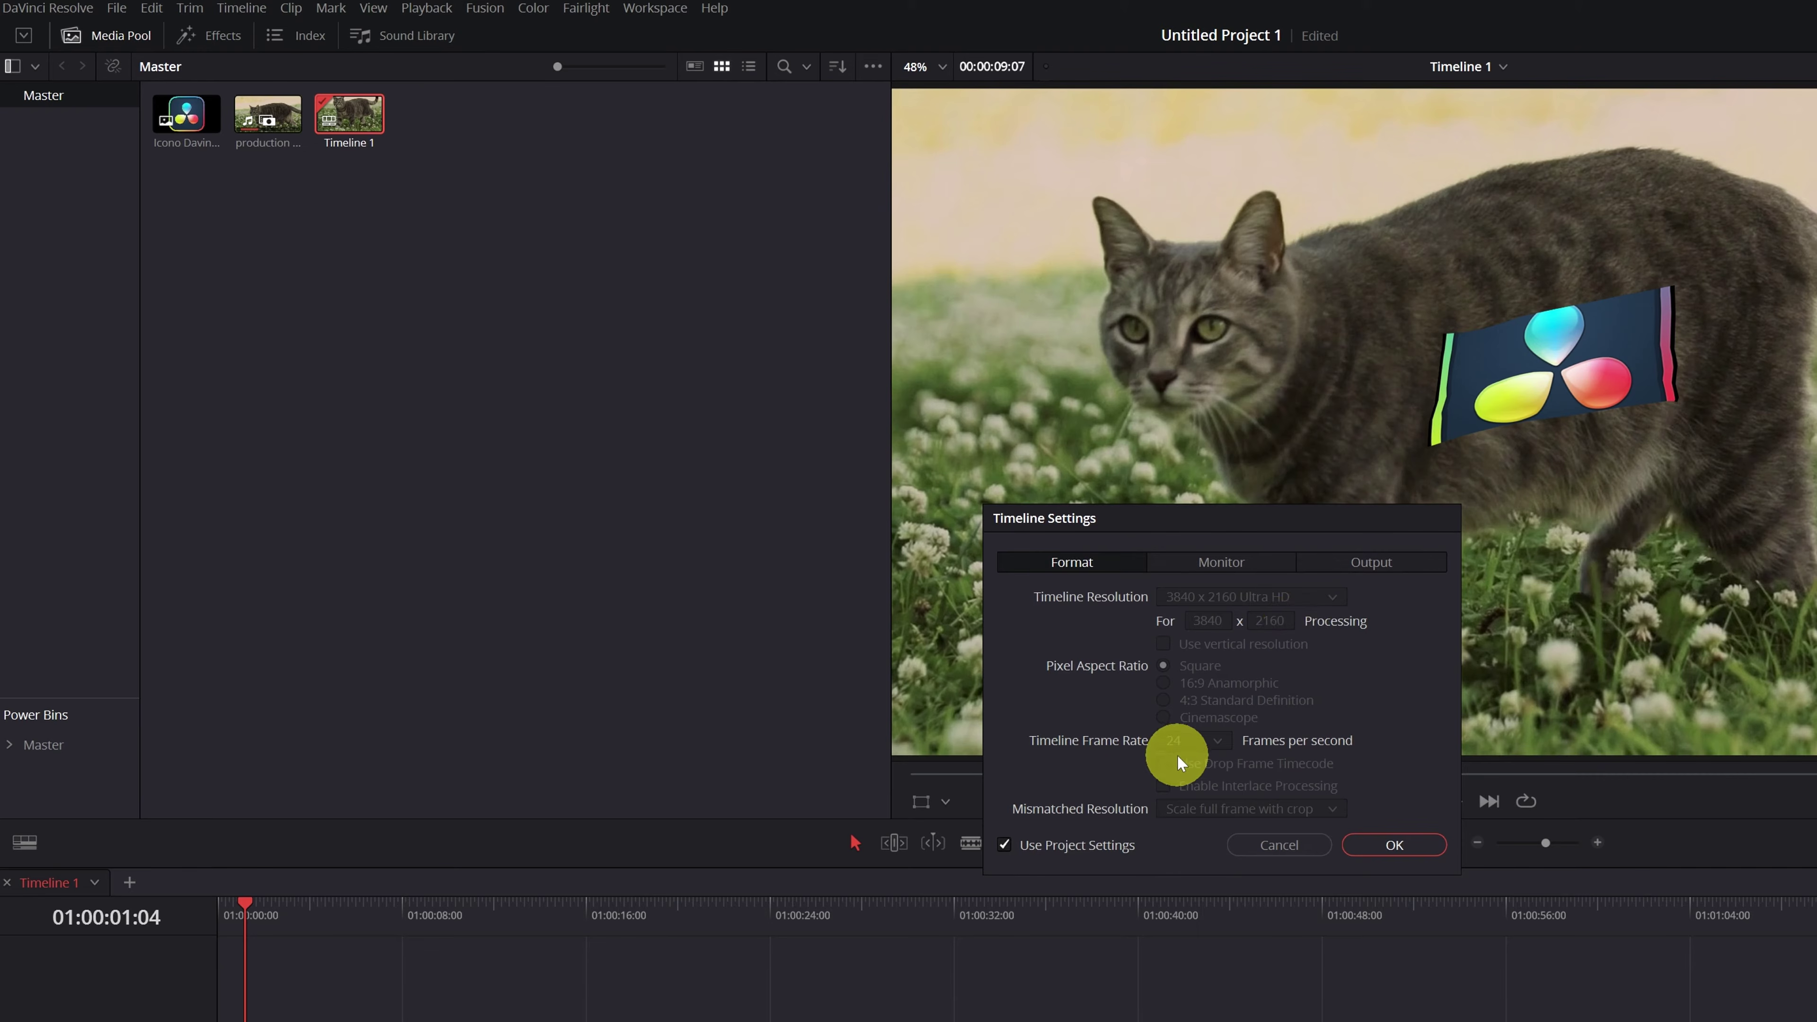
{"action": "left_click", "coordinate": [1004, 848]}
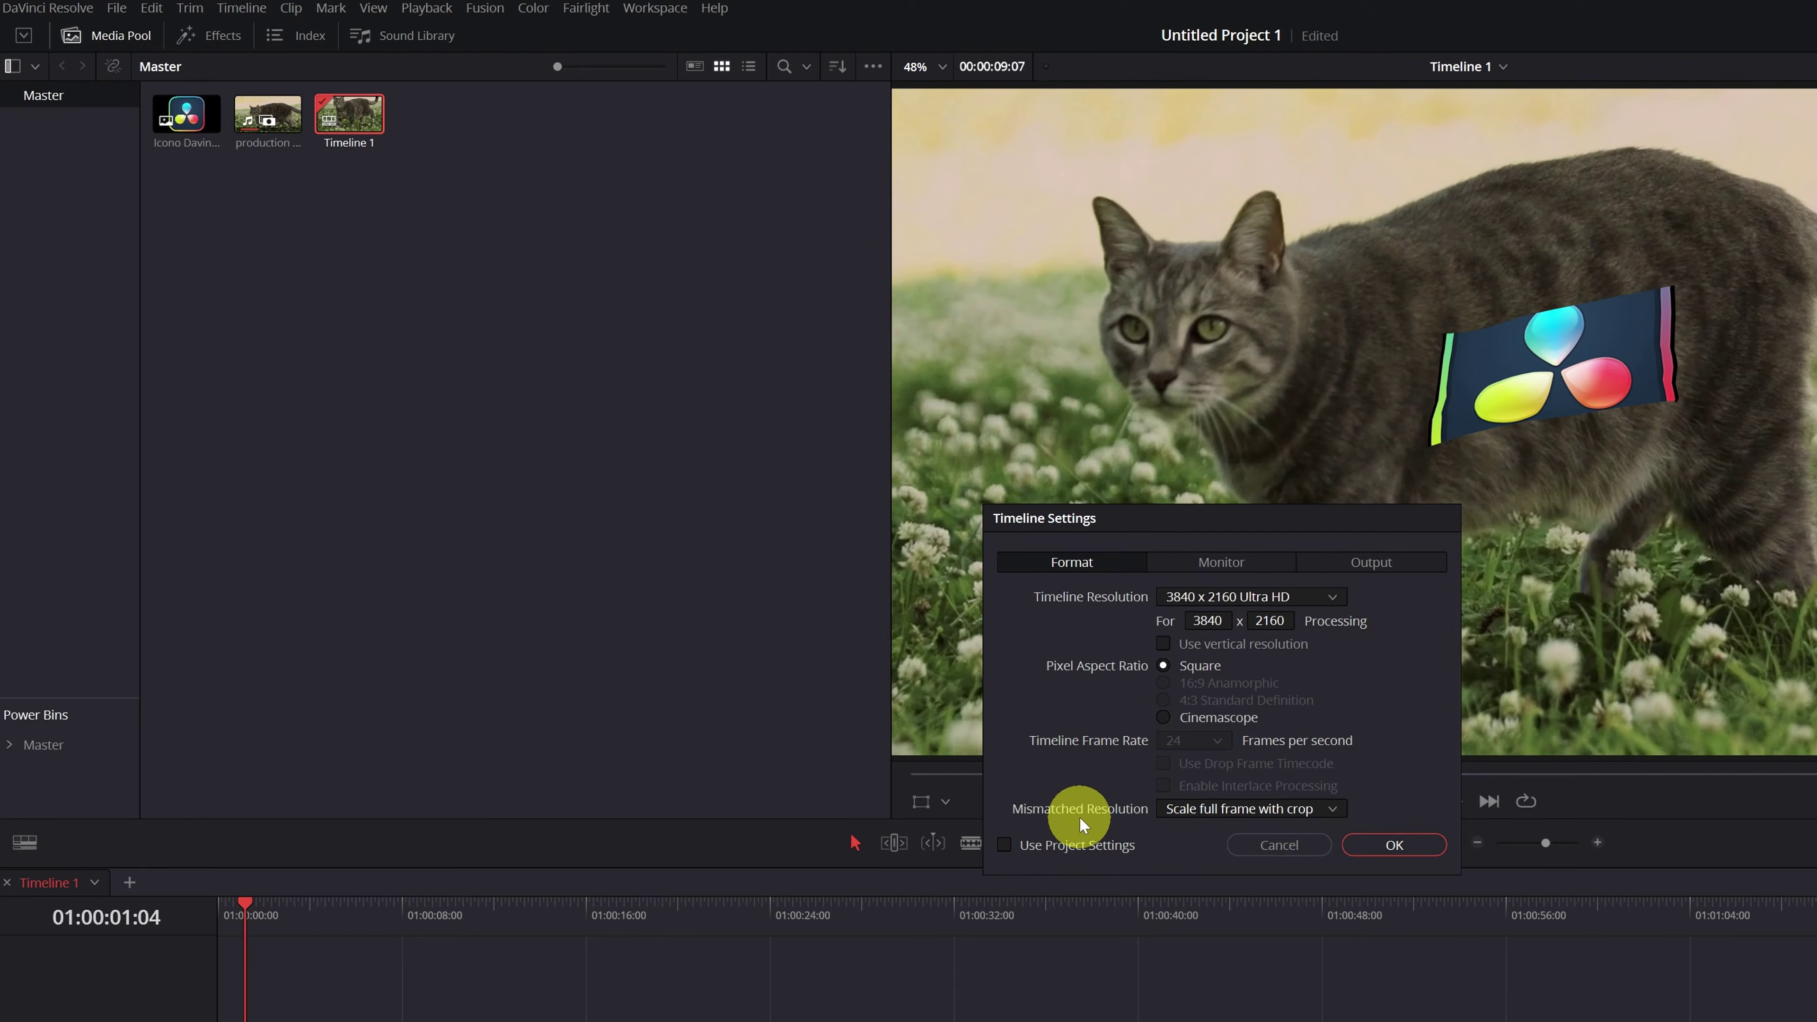
- Set Timeline 1's output Mismatched Resolution to Scale entire image to fit and apply the timeline settings
{"action": "left_click", "coordinate": [1331, 811]}
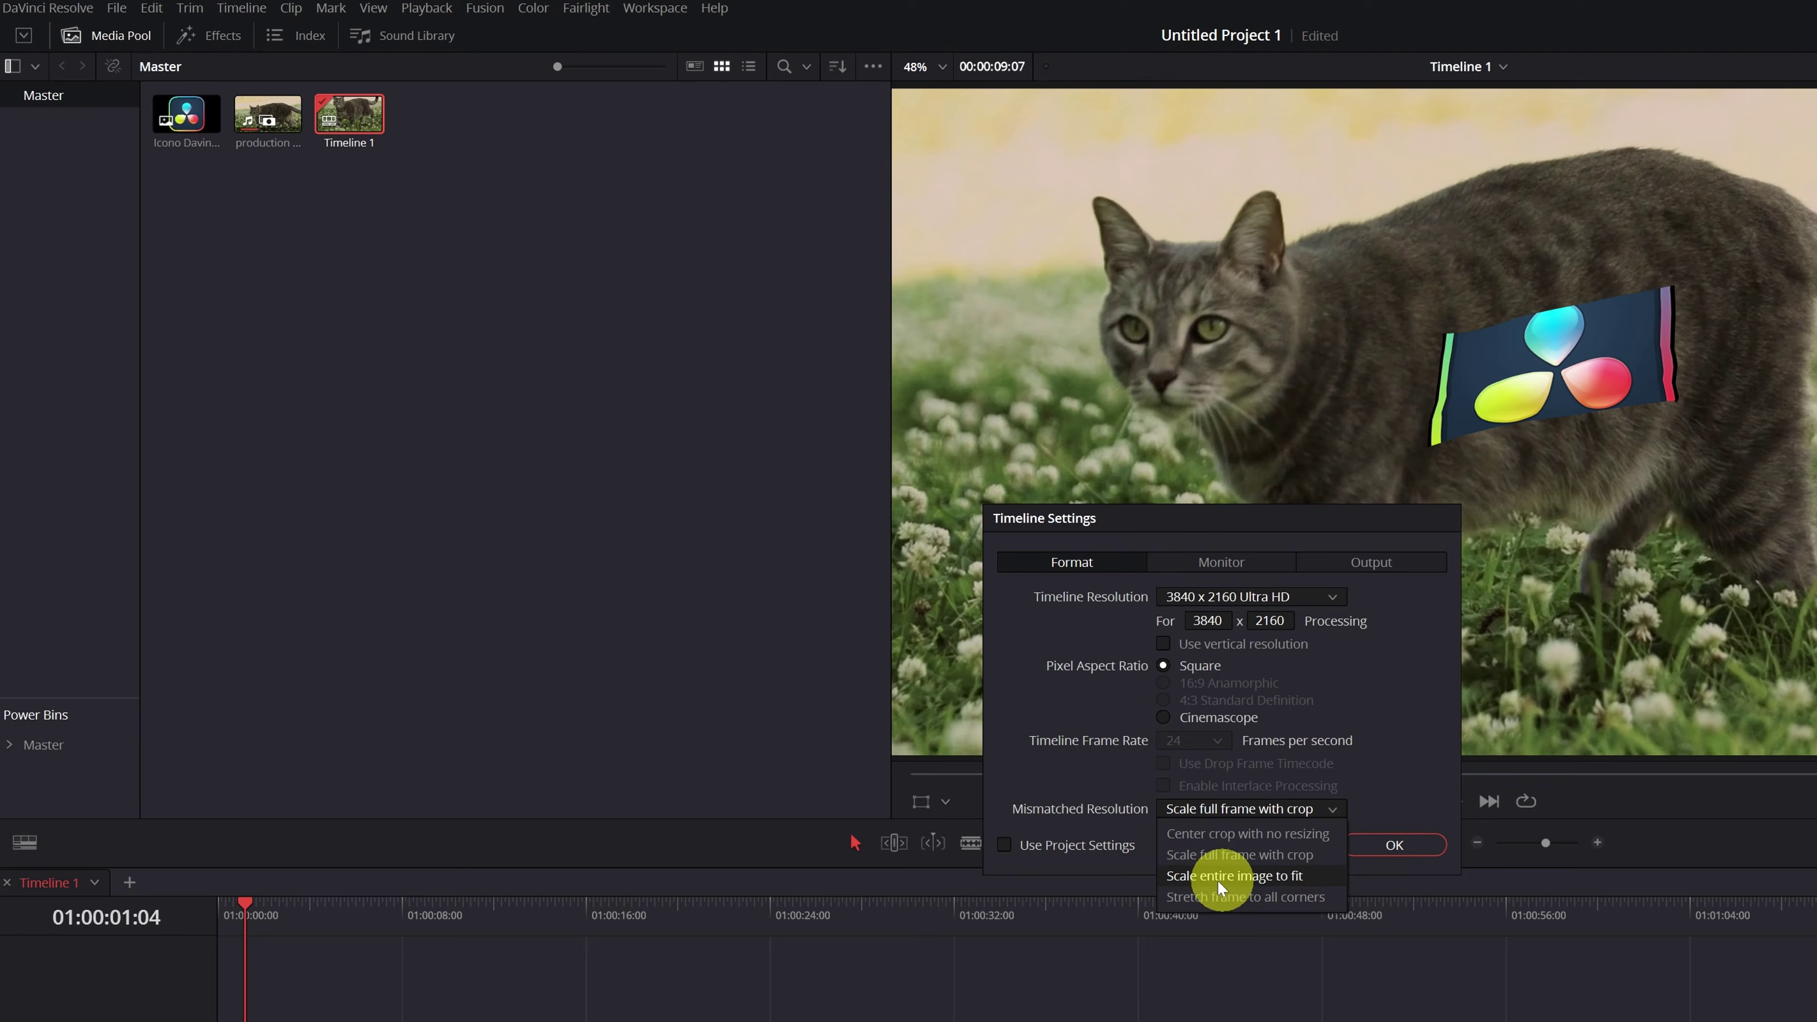
{"action": "key", "text": "Escape"}
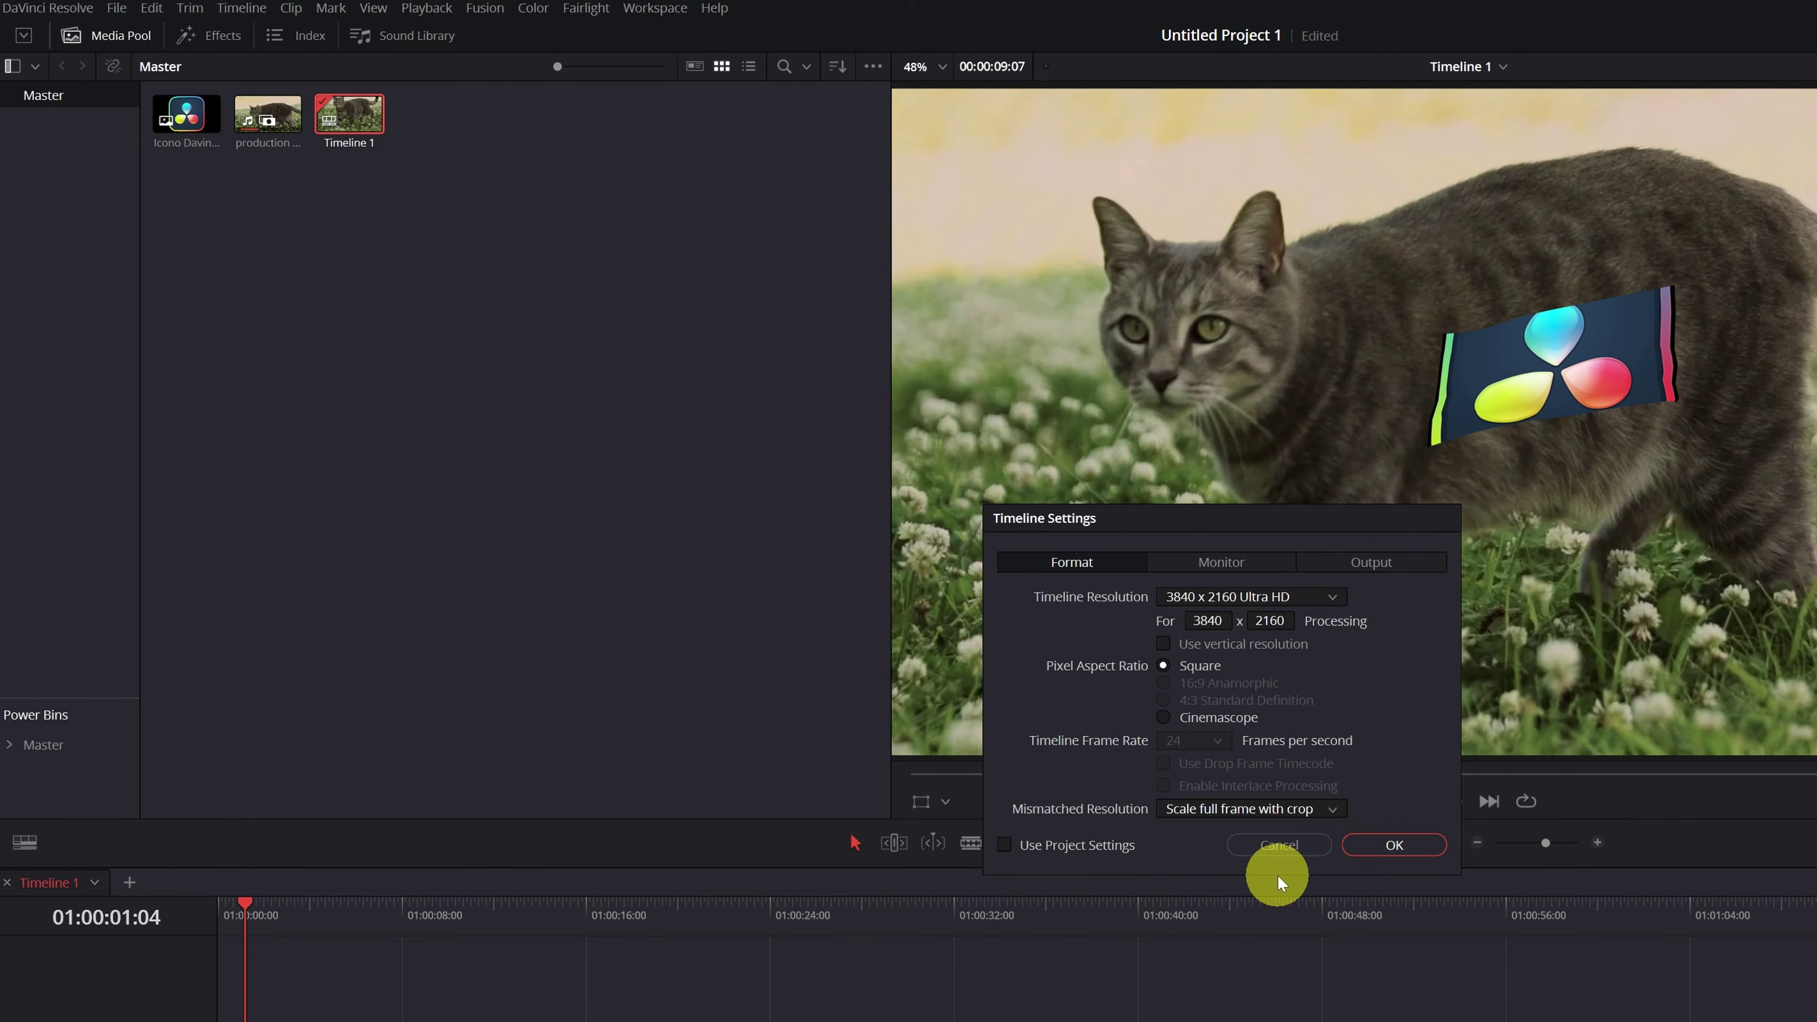
{"action": "left_click", "coordinate": [1382, 564]}
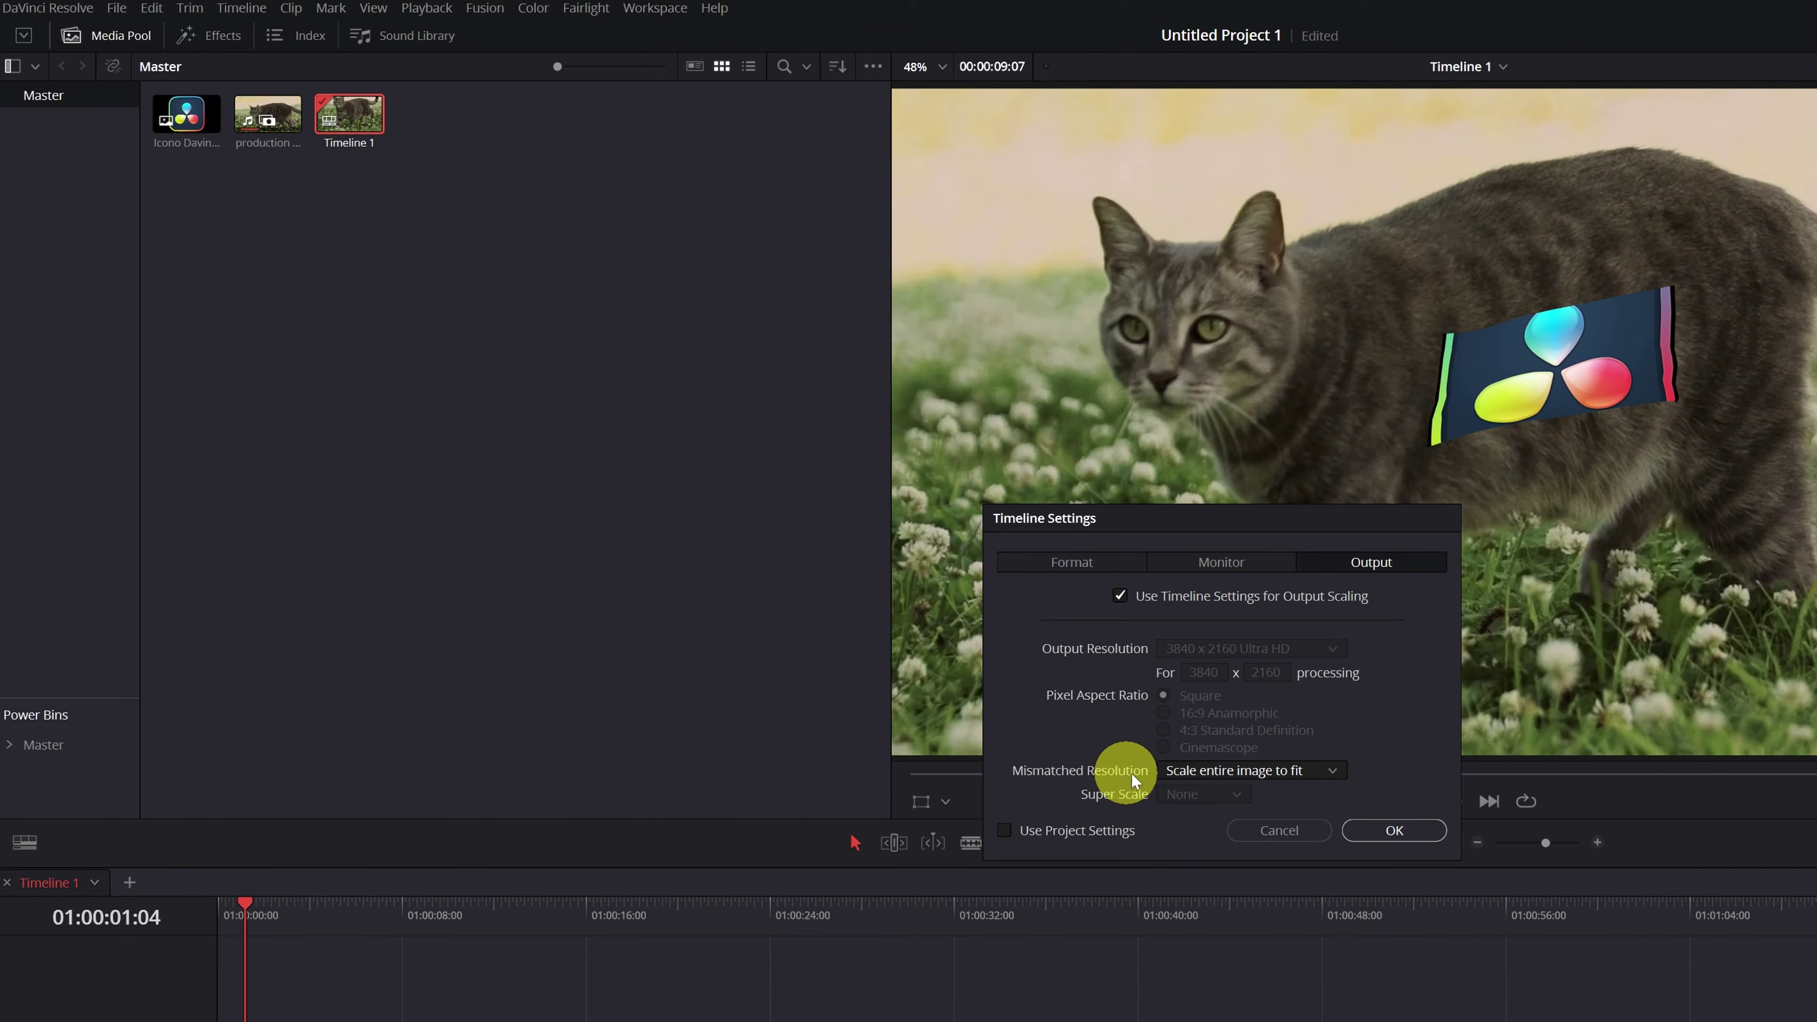
{"action": "left_click", "coordinate": [1335, 773]}
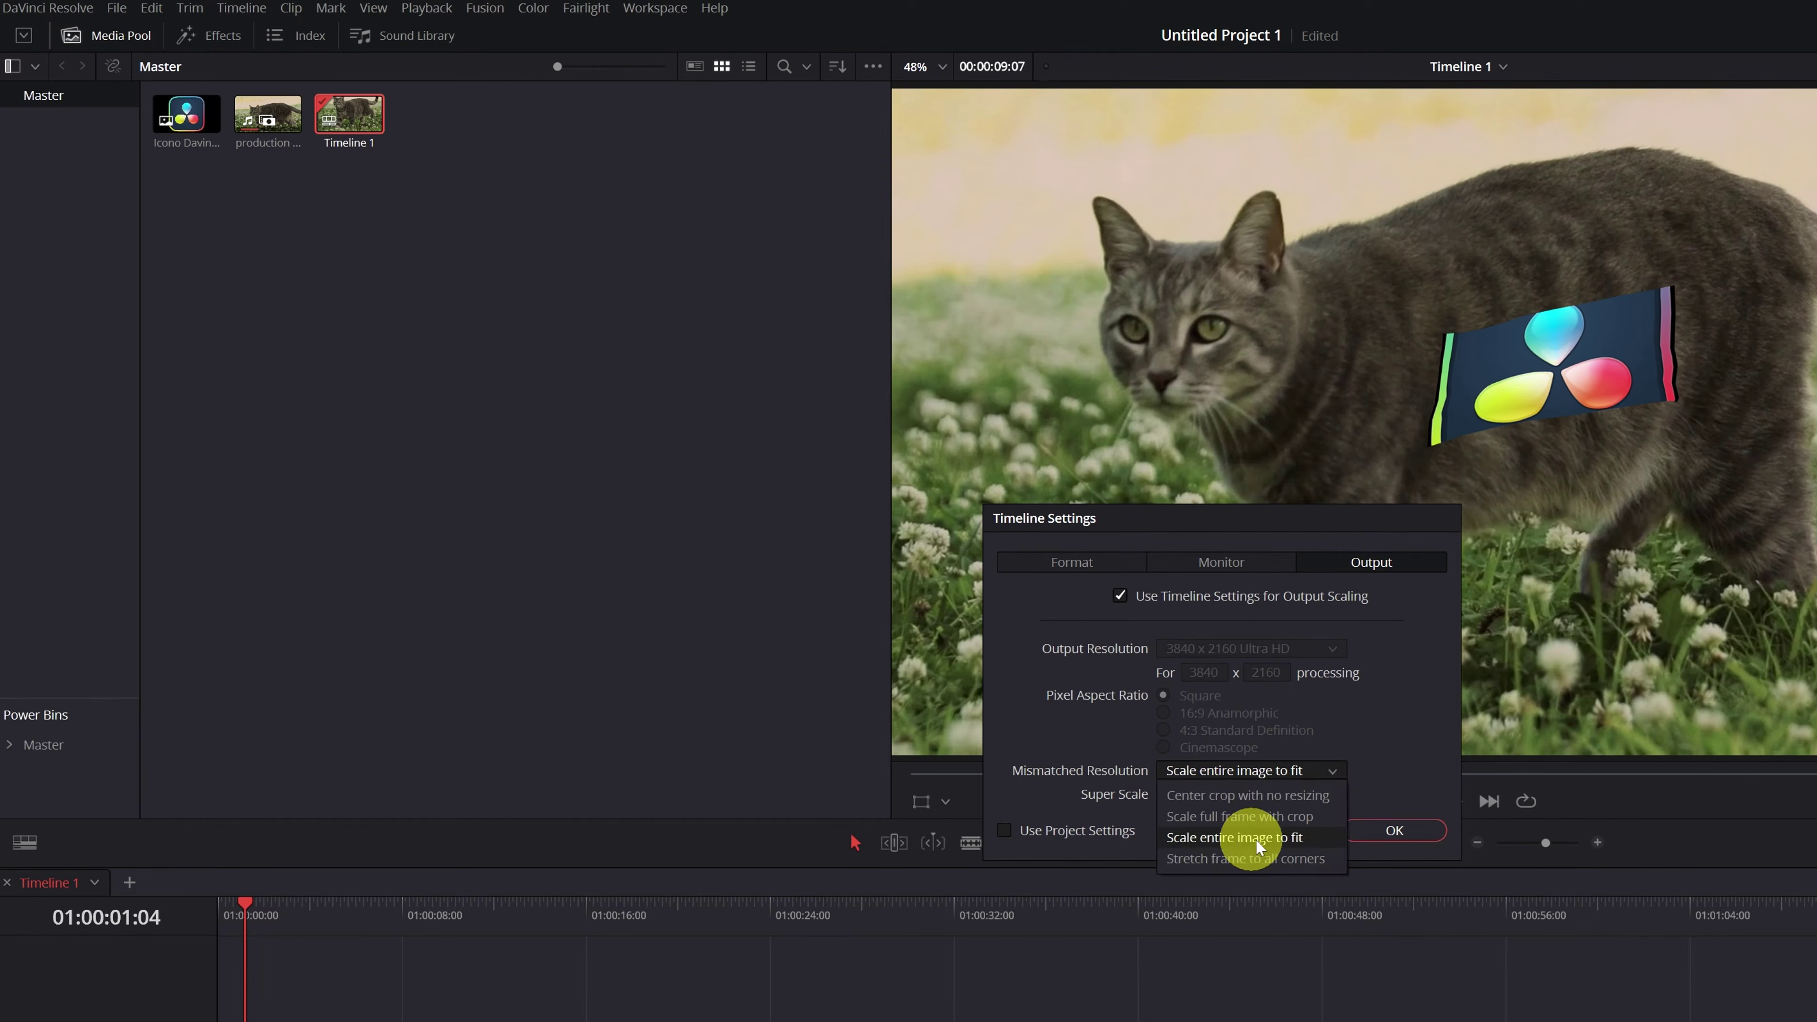
{"action": "left_click", "coordinate": [1244, 845]}
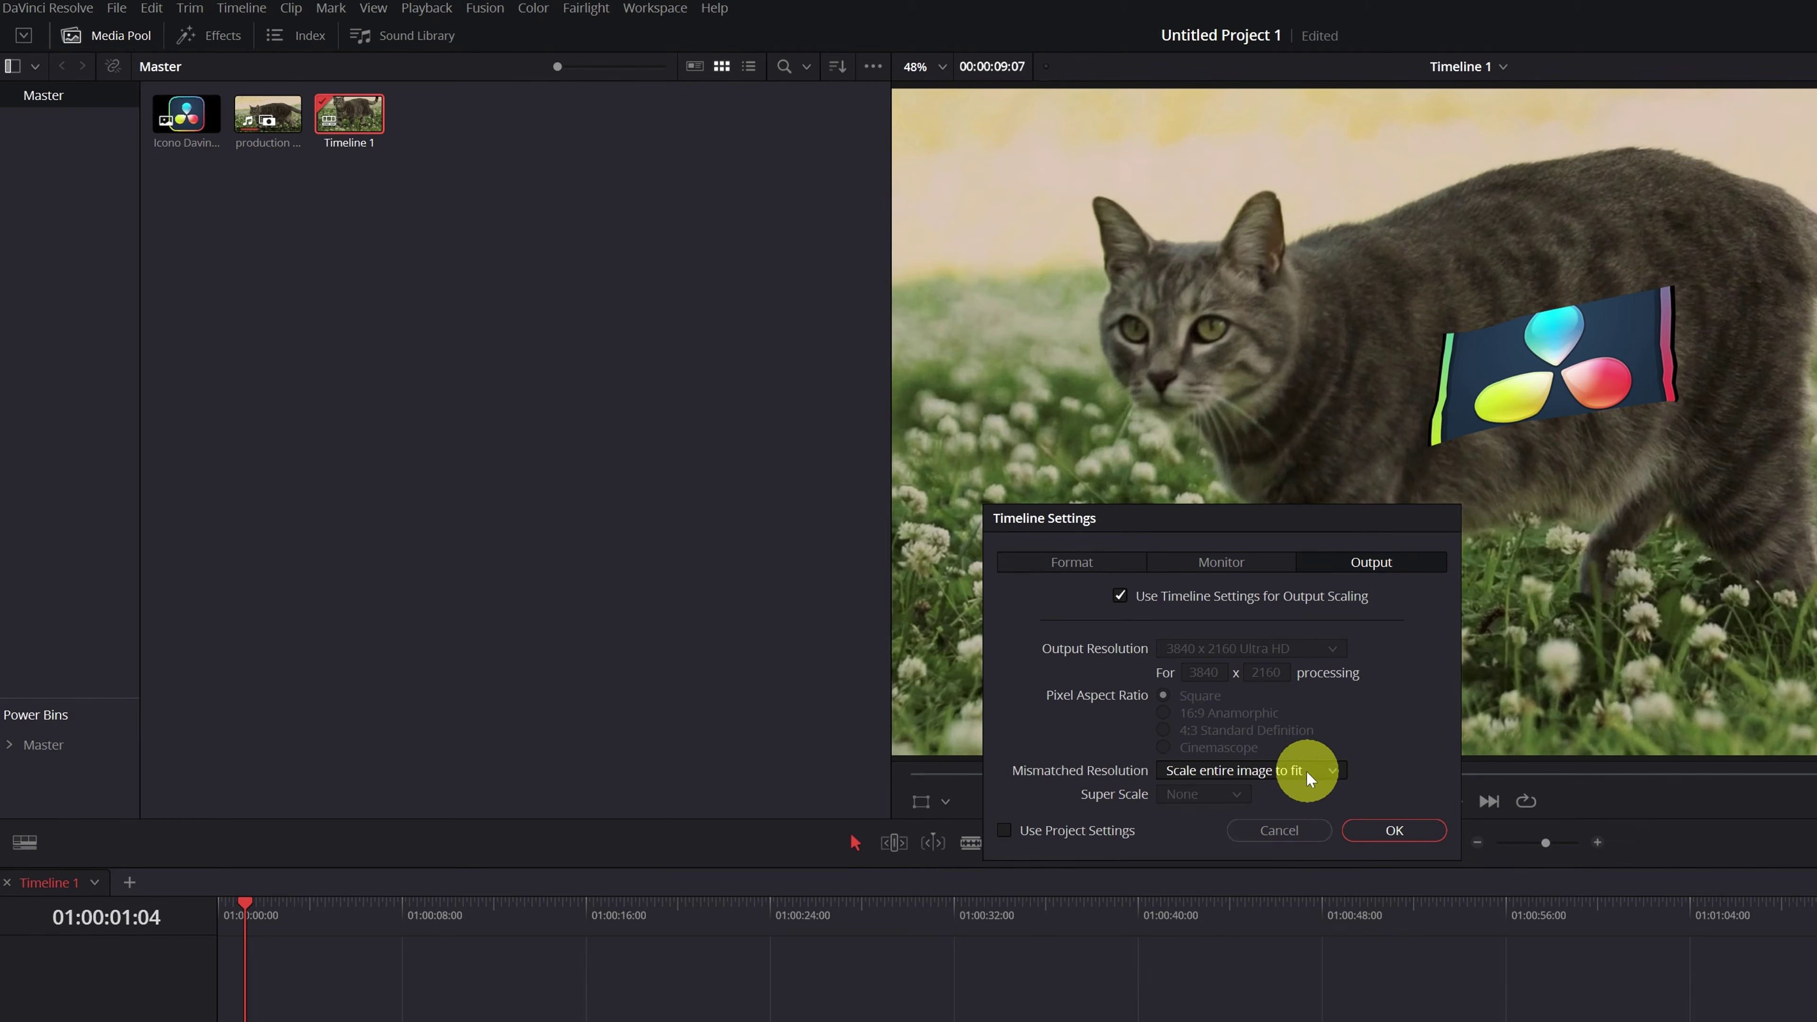
{"action": "left_click", "coordinate": [1393, 832]}
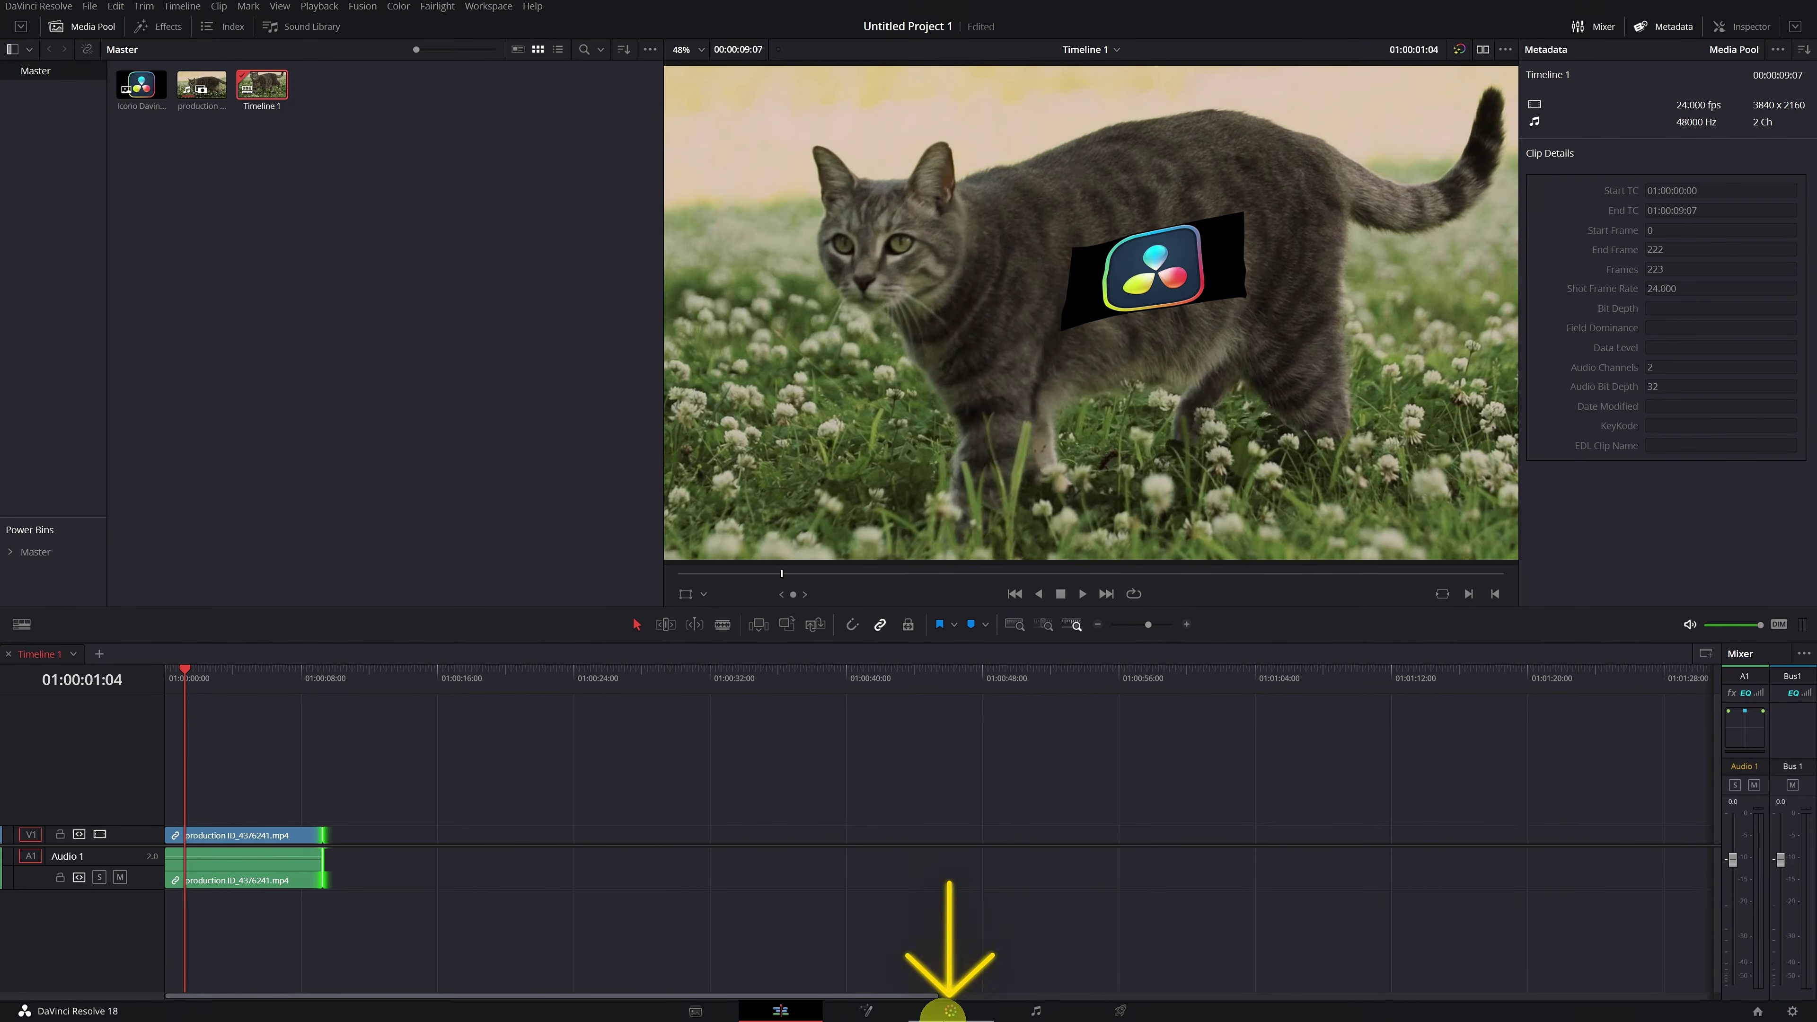
- On the Color page, set the logo overlay's Zoom to 0.298, Rotate to -3.2, Pitch to -0.039 and Yaw to 0.078
{"action": "left_click", "coordinate": [950, 1011]}
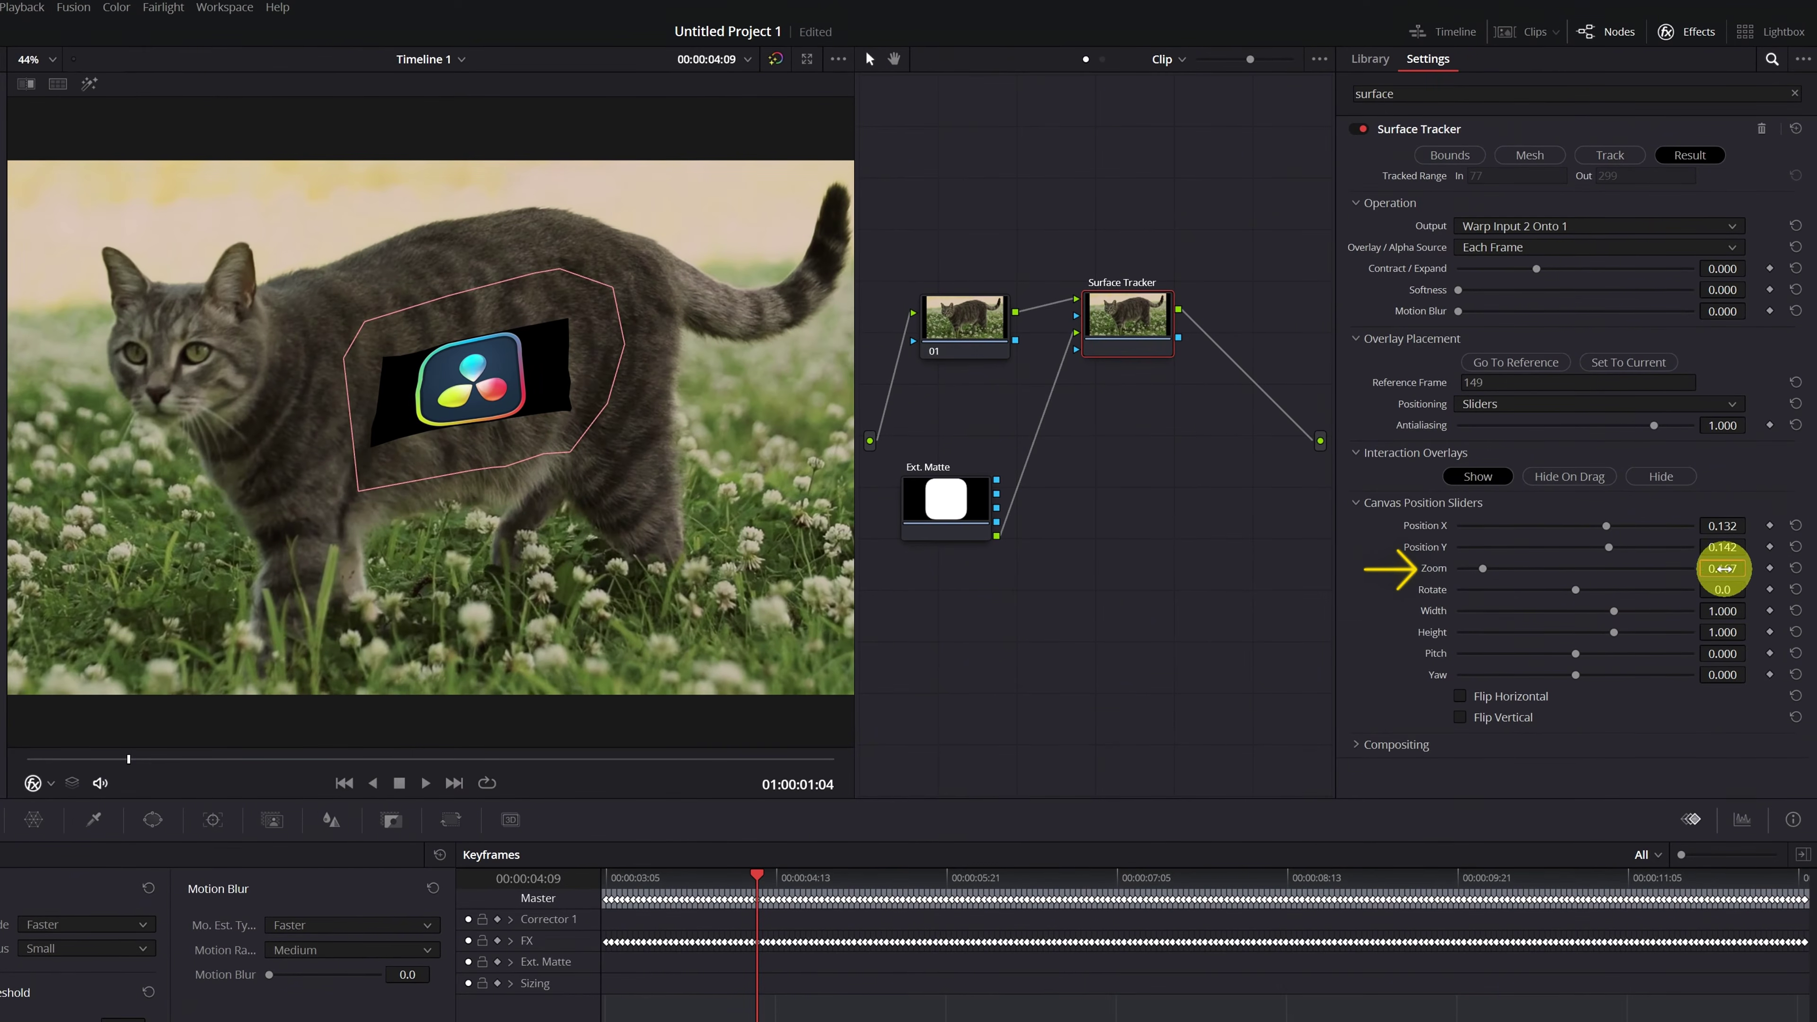
{"action": "left_click_drag", "start_coordinate": [1733, 480], "coordinate": [1759, 483]}
{"action": "mouse_move", "coordinate": [1745, 566]}
{"action": "left_mouse_down"}
{"action": "mouse_move", "coordinate": [731, 613]}
{"action": "mouse_move", "coordinate": [1700, 592]}
{"action": "left_mouse_up"}
{"action": "mouse_move", "coordinate": [1723, 652]}
{"action": "left_mouse_down"}
{"action": "mouse_move", "coordinate": [1745, 649]}
{"action": "mouse_move", "coordinate": [1696, 652]}
{"action": "left_mouse_up"}
{"action": "left_click_drag", "start_coordinate": [1723, 674], "coordinate": [1777, 675]}
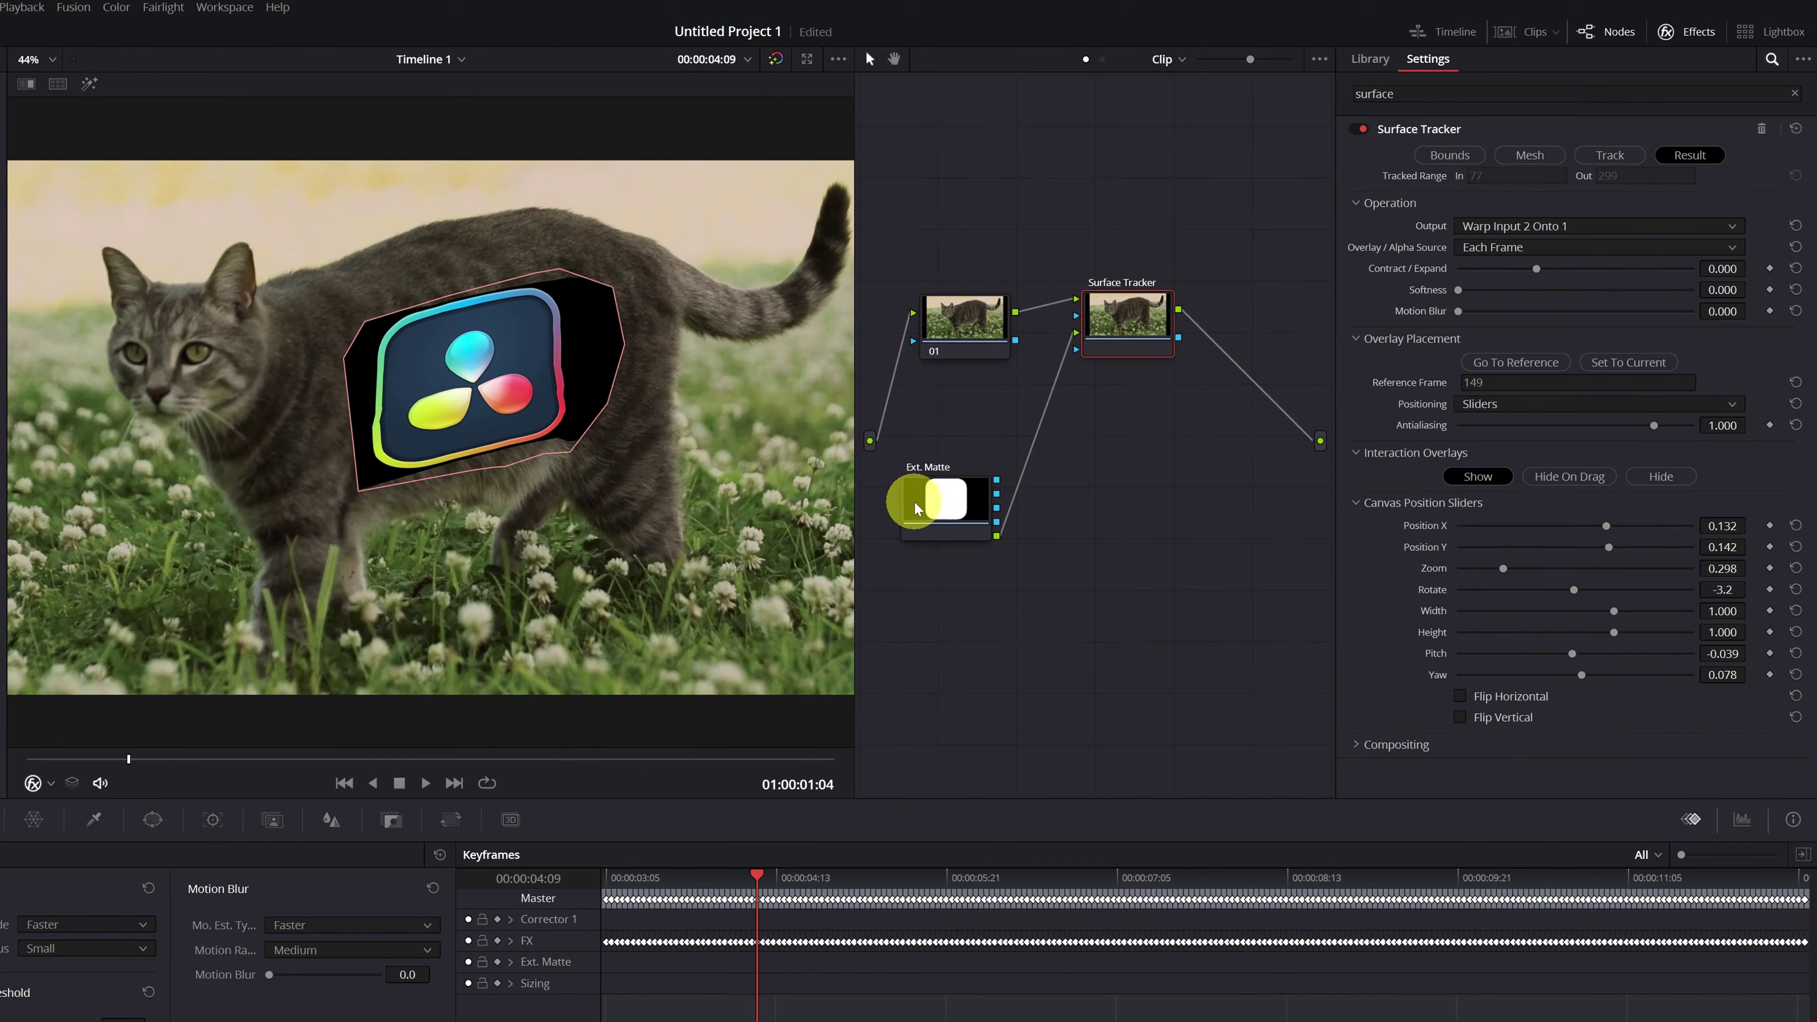
- Connect the Ext. Matte node's first key output to the Surface Tracker's second key input and hide the media pool
{"action": "left_click", "coordinate": [934, 504]}
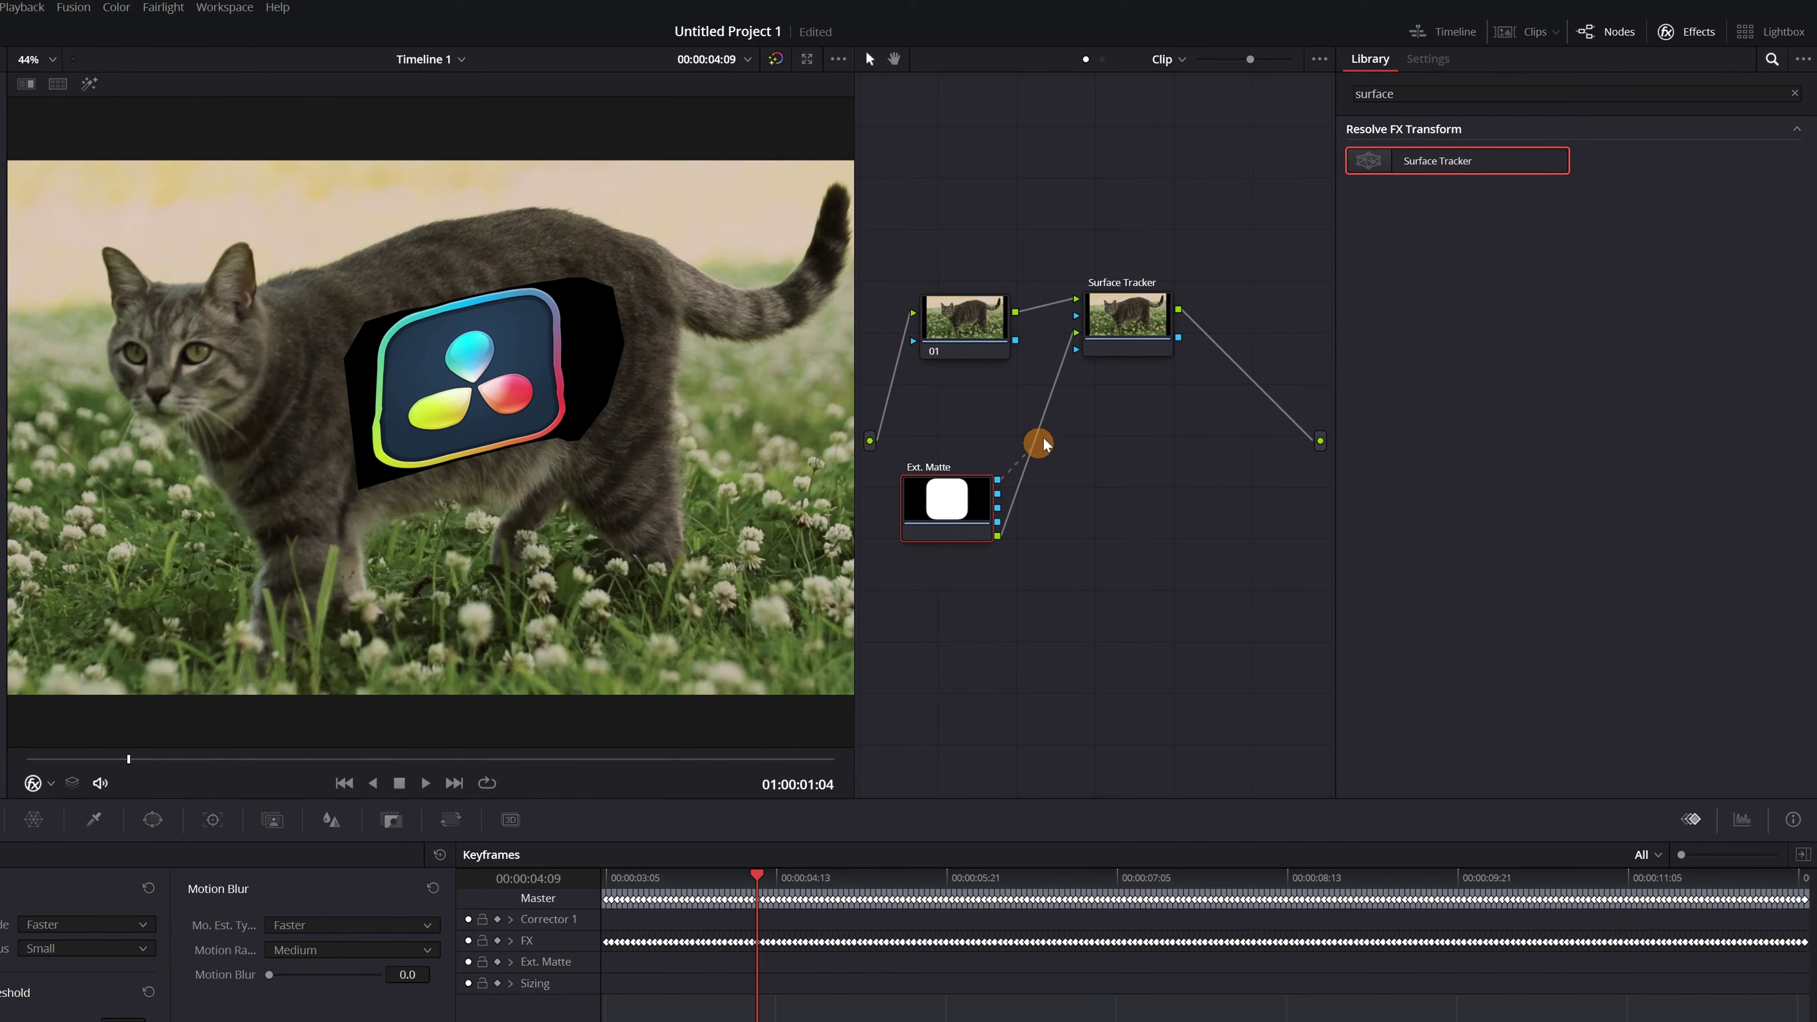
{"action": "left_click_drag", "start_coordinate": [1077, 356], "coordinate": [1078, 355]}
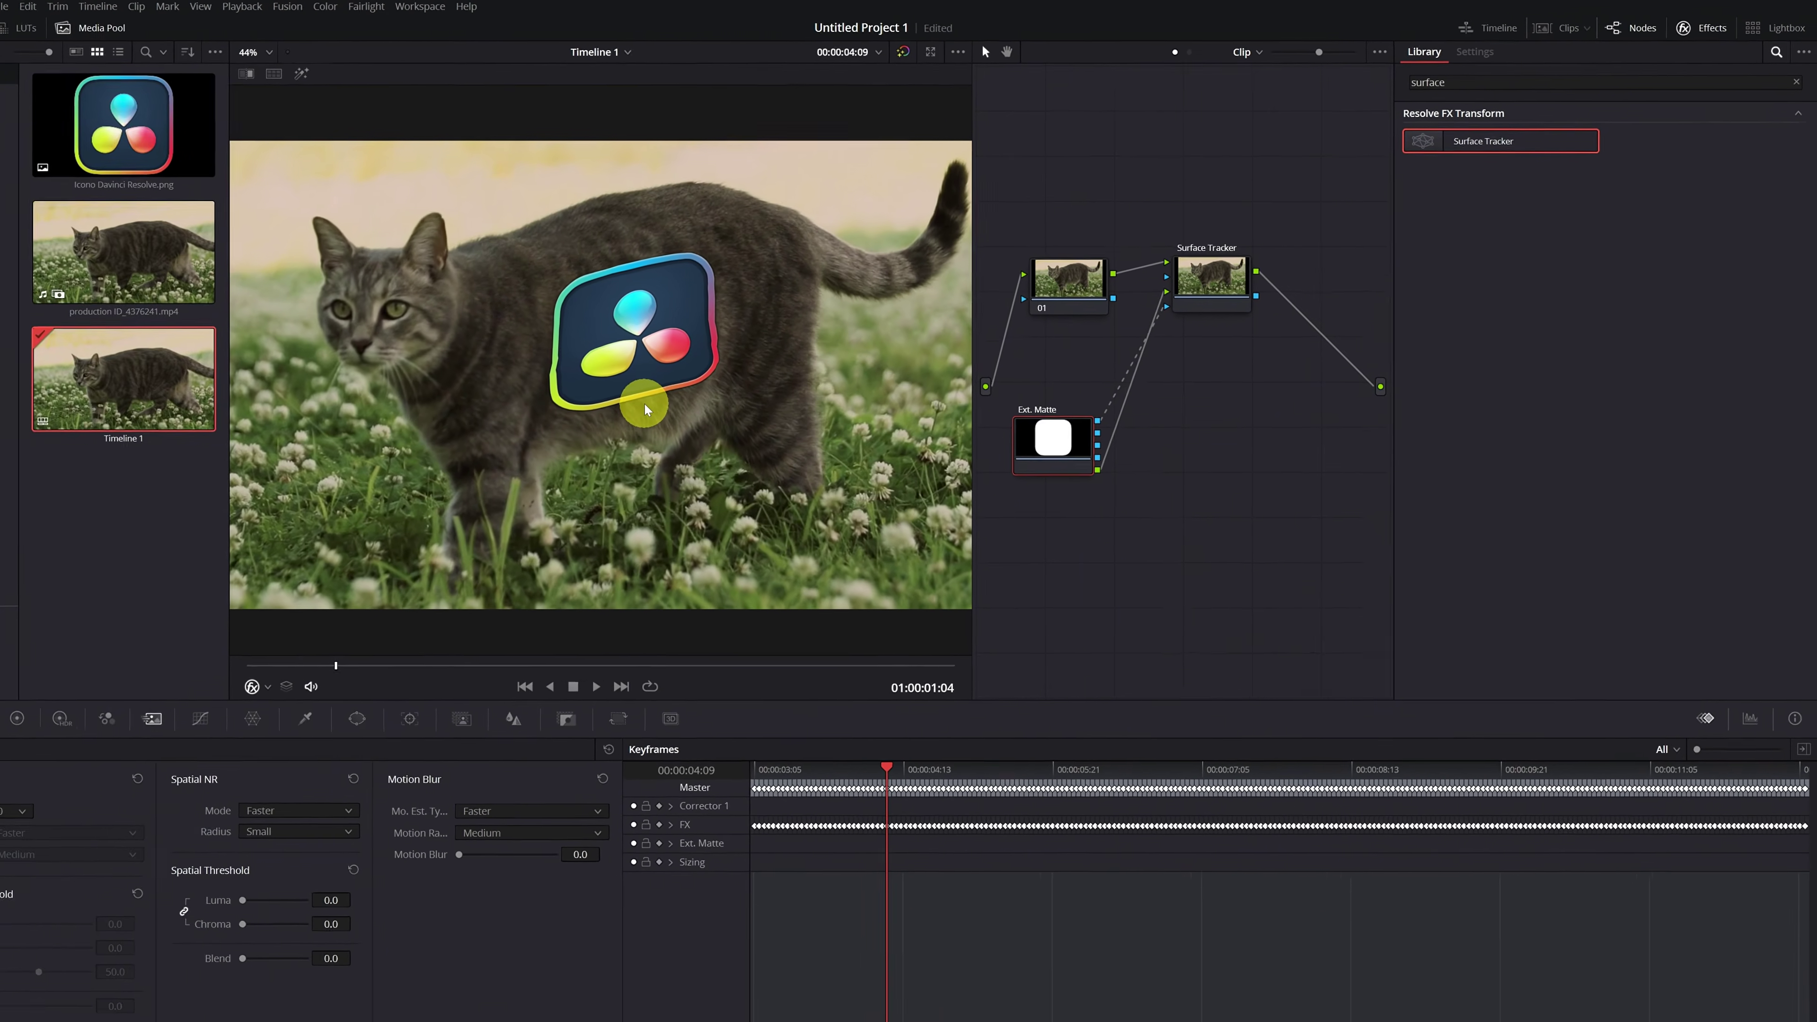
{"action": "left_click", "coordinate": [104, 29]}
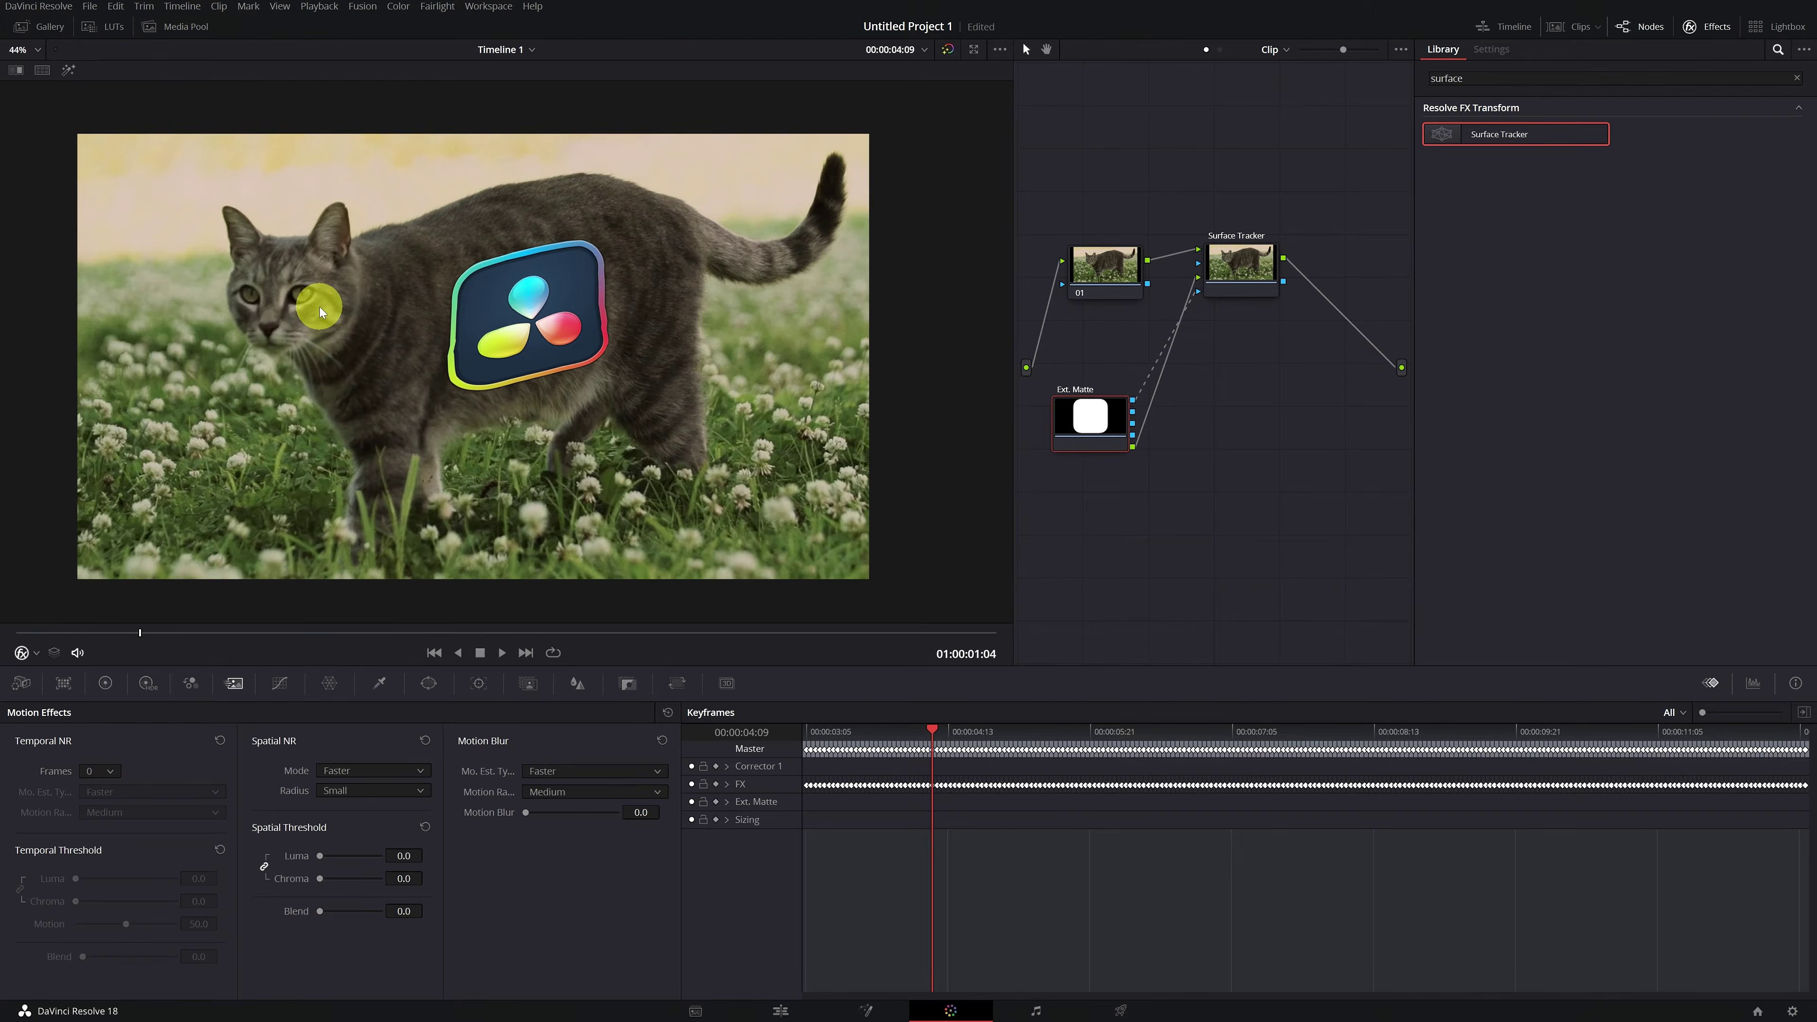
- Play the clip from near its start to review the tracked logo, and park the playhead at 01:00:03:03
{"action": "left_click", "coordinate": [15, 634]}
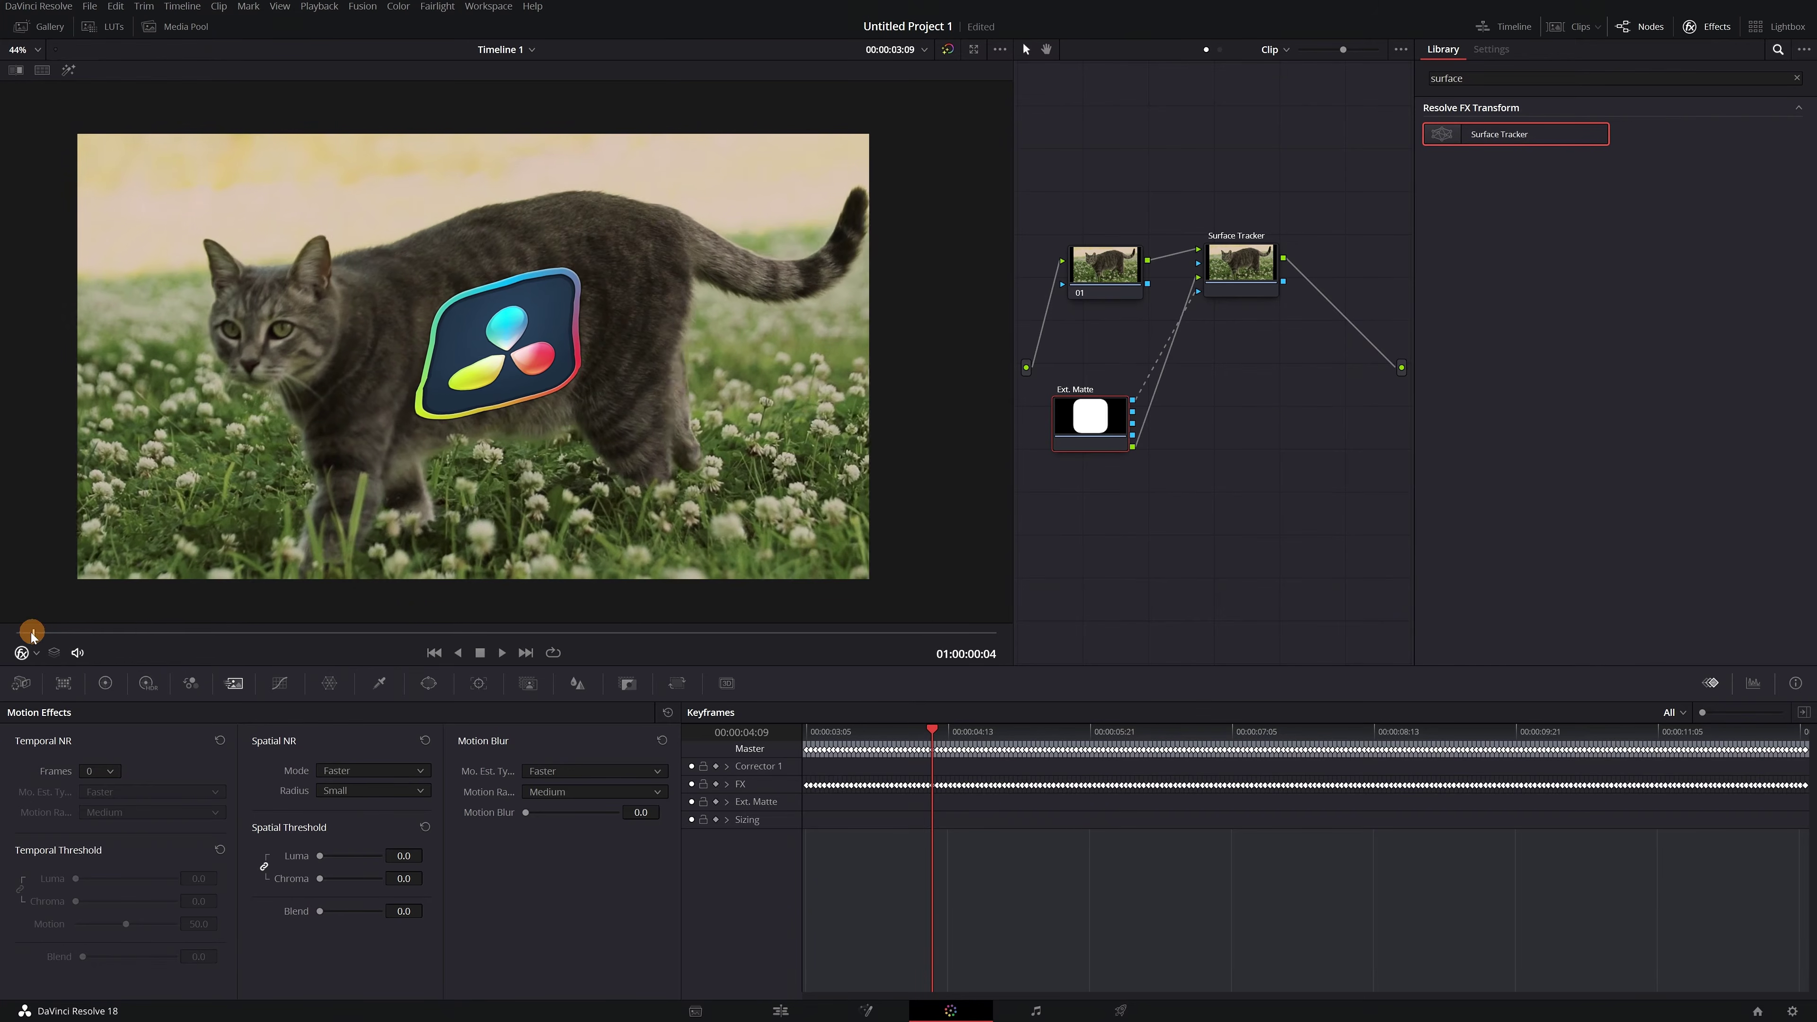
{"action": "key", "text": "space"}
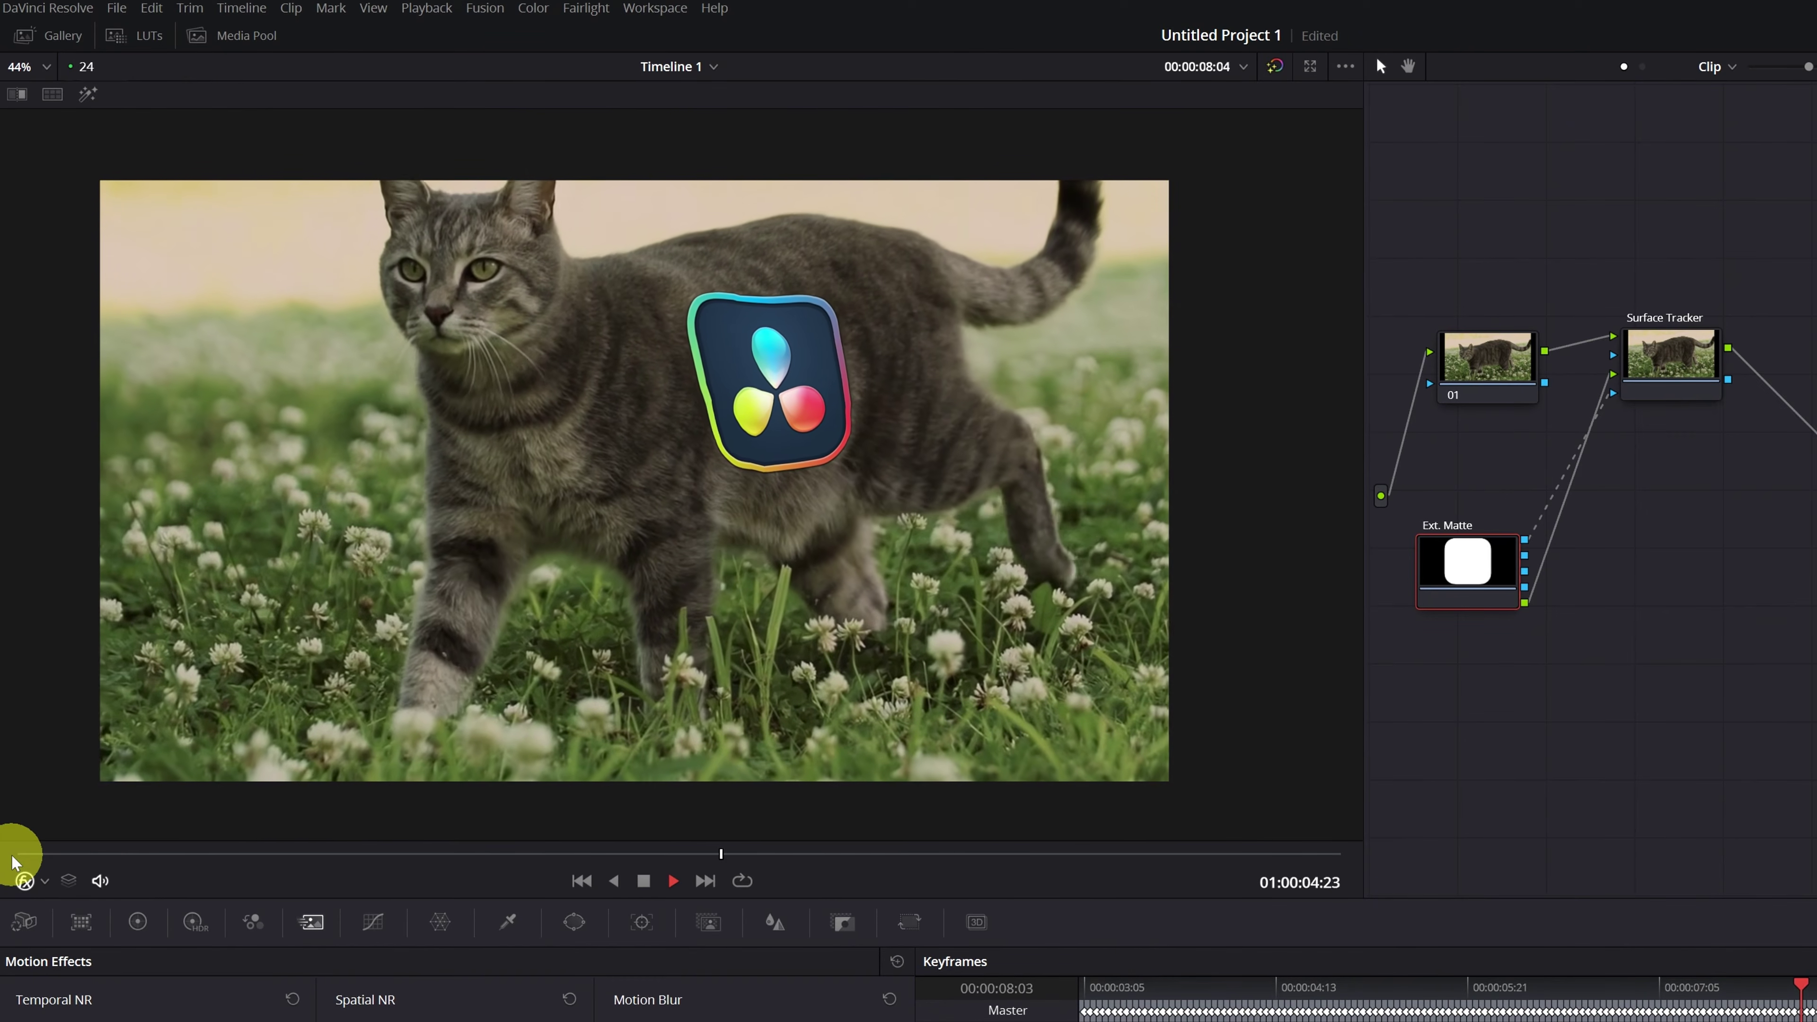
{"action": "key", "text": "space"}
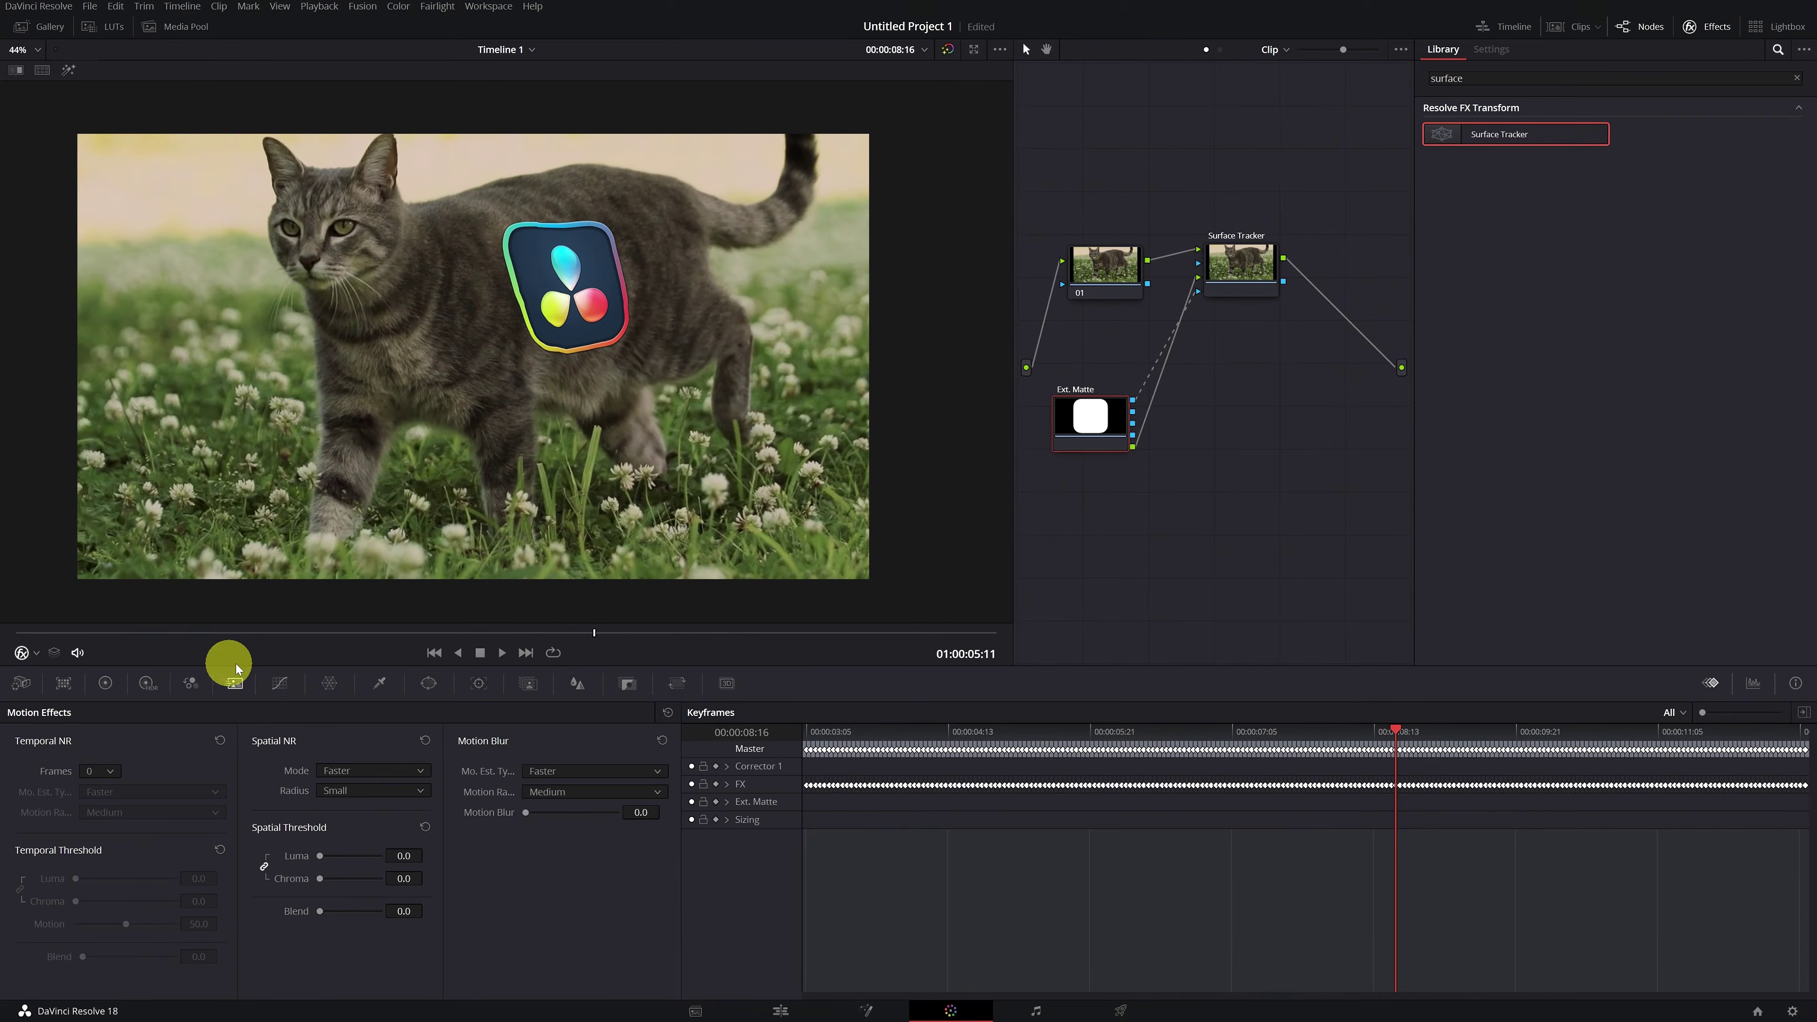
{"action": "left_click", "coordinate": [347, 634]}
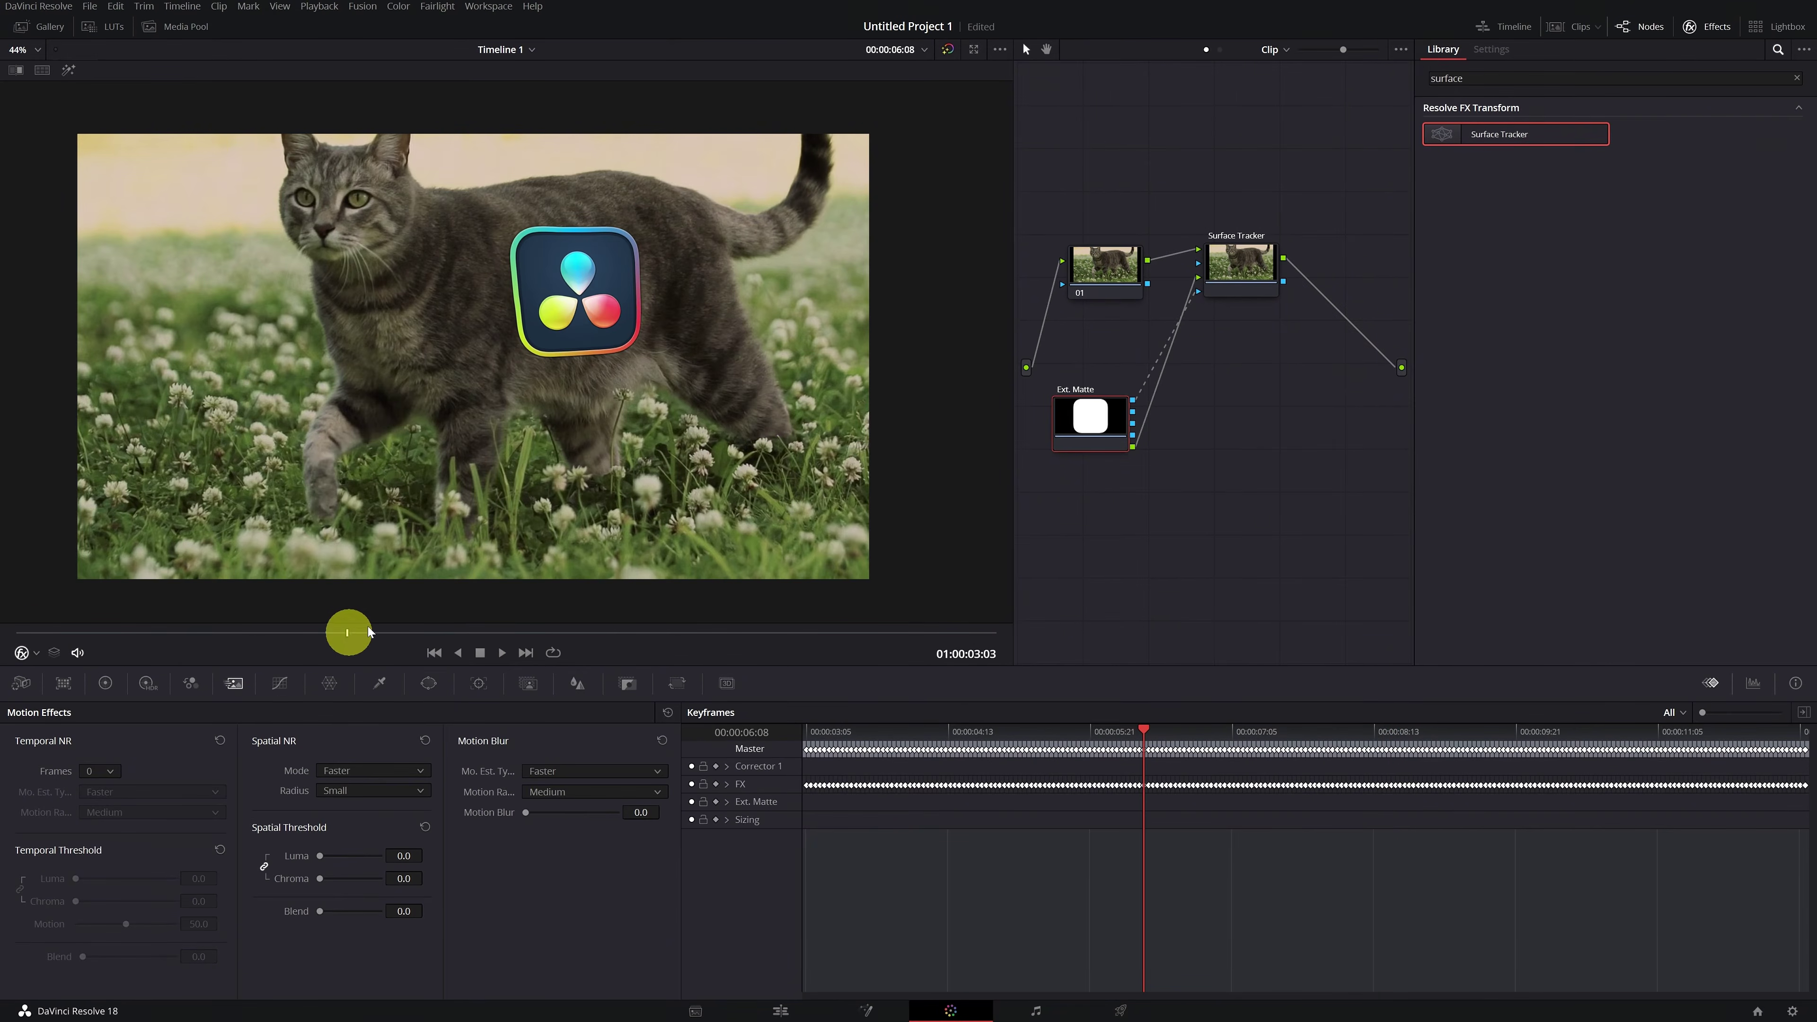
- Lower the logo overlay's opacity to 0.842 in the Surface Tracker's compositing settings
{"action": "left_click", "coordinate": [1247, 268]}
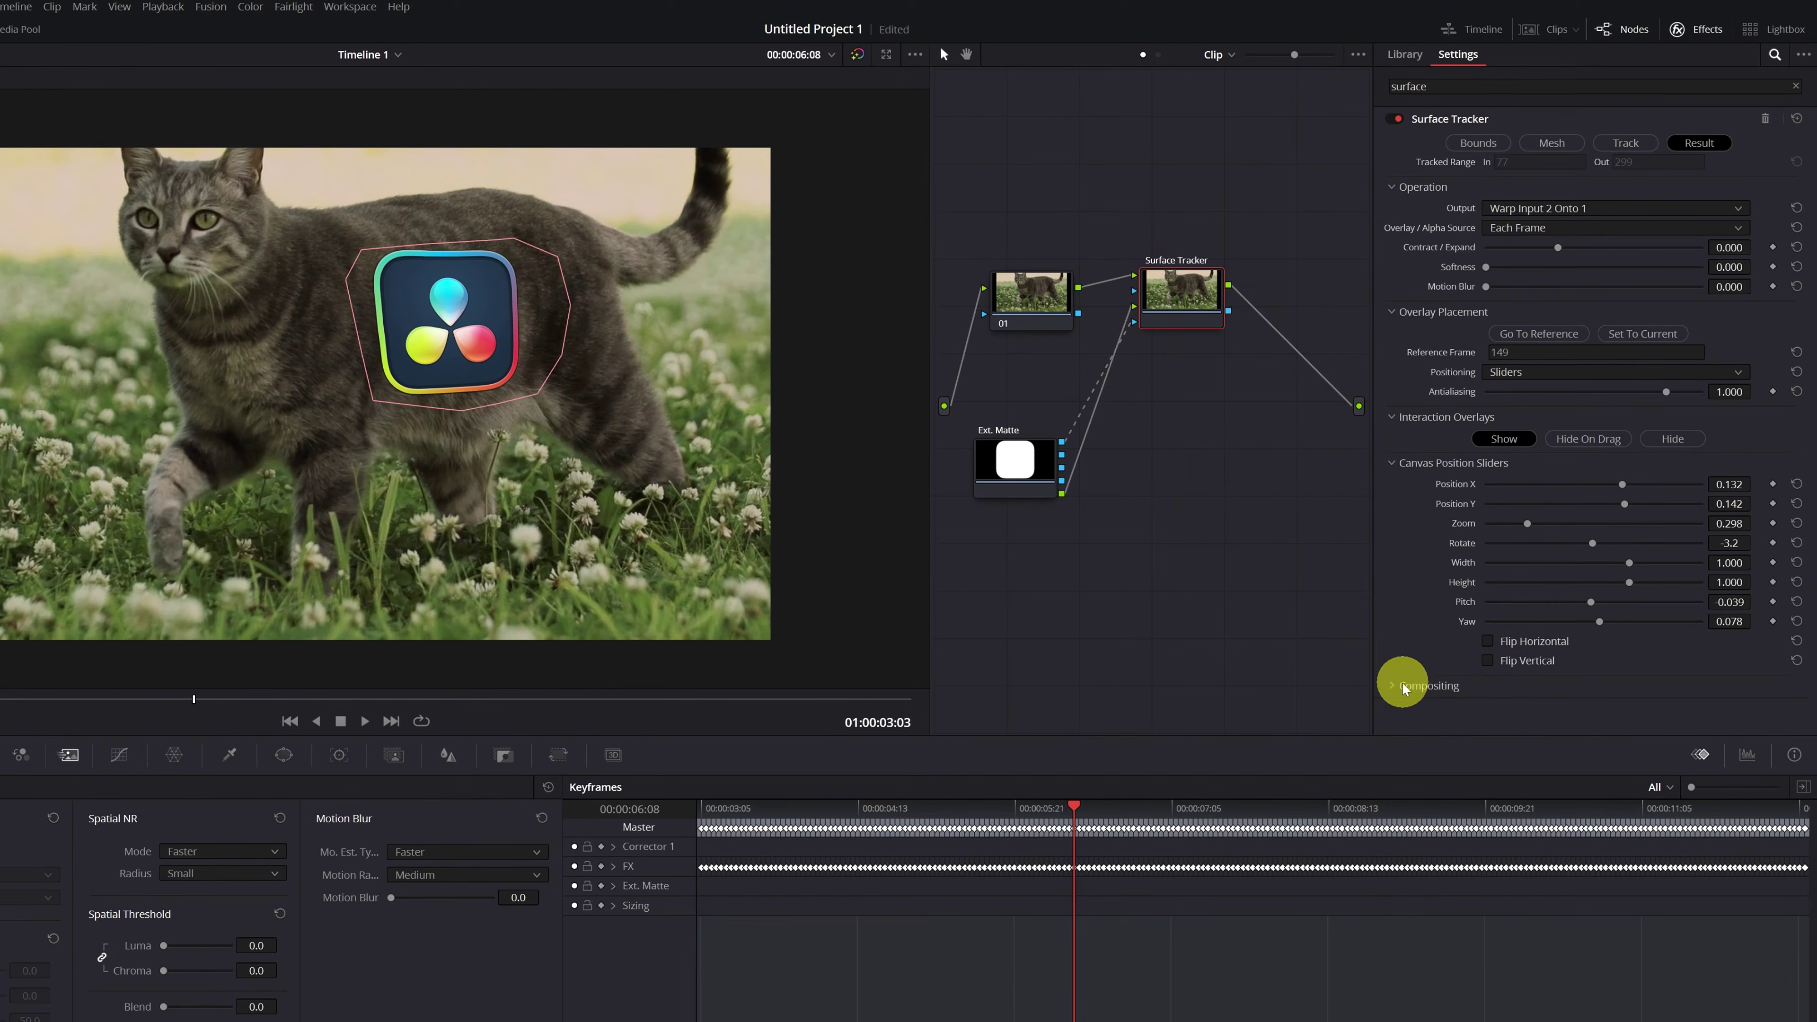
{"action": "left_click", "coordinate": [1392, 687]}
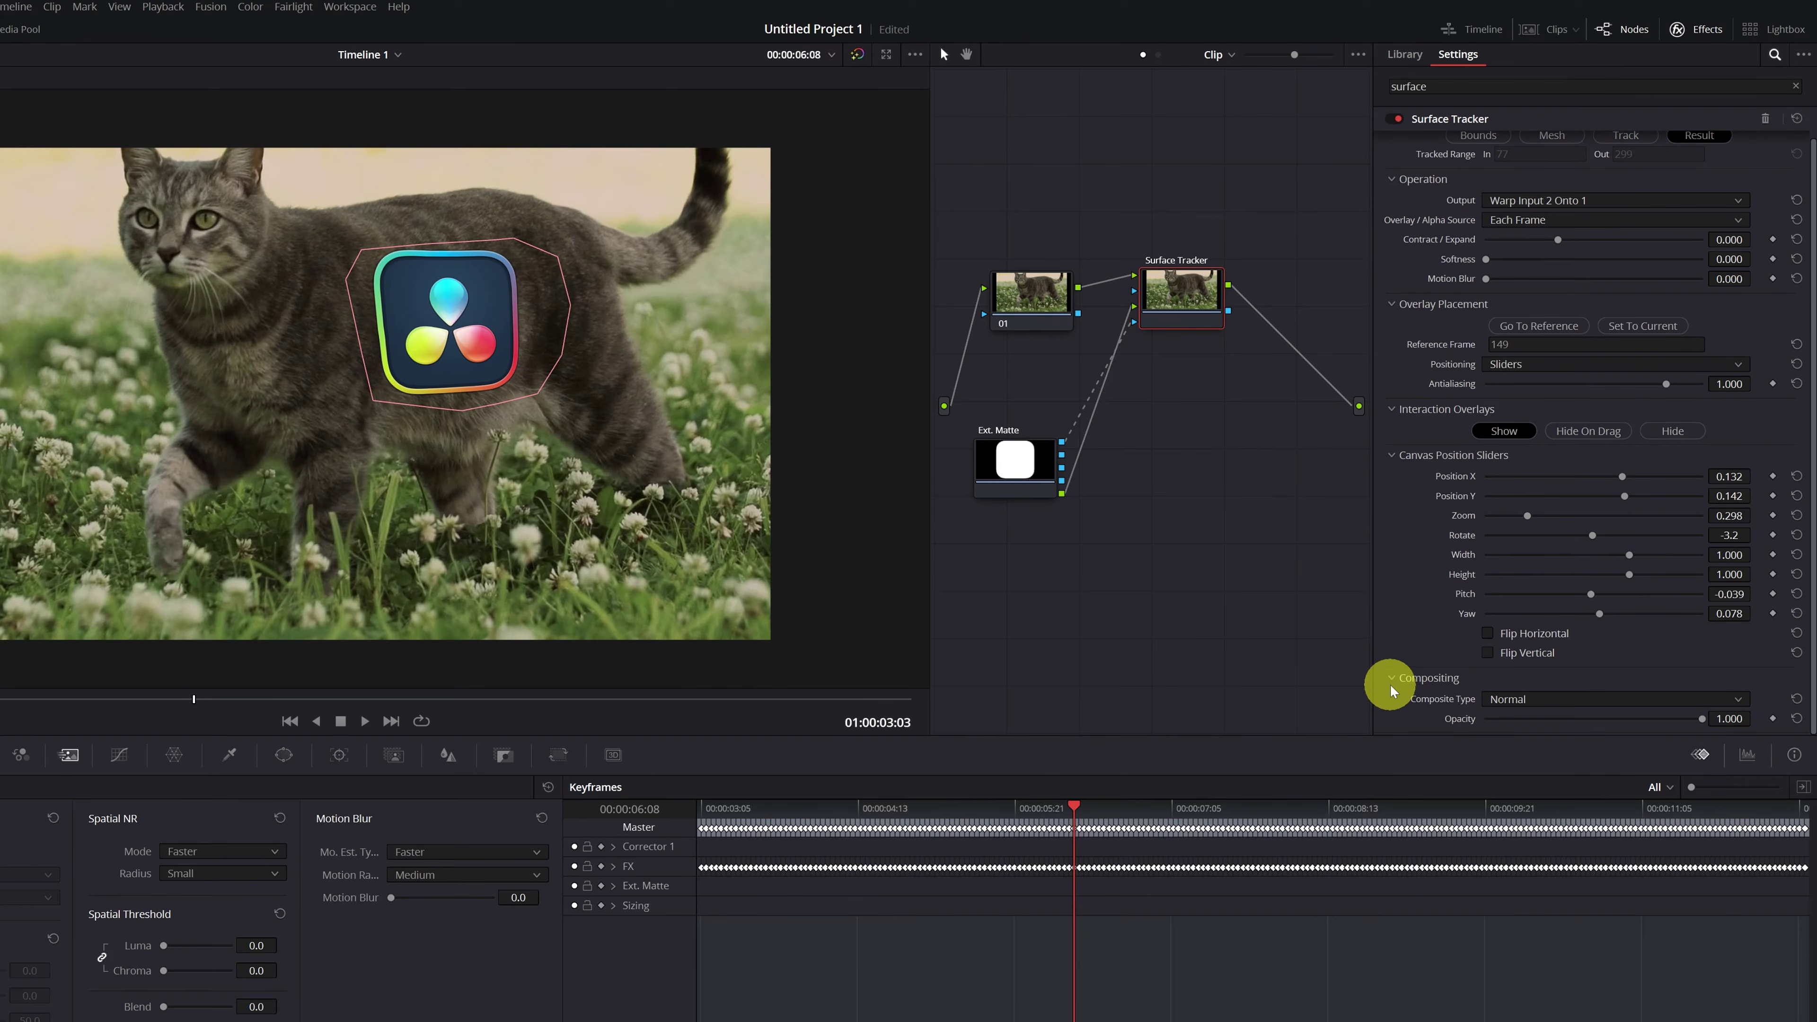
{"action": "left_click", "coordinate": [1740, 699]}
{"action": "left_click", "coordinate": [1740, 700]}
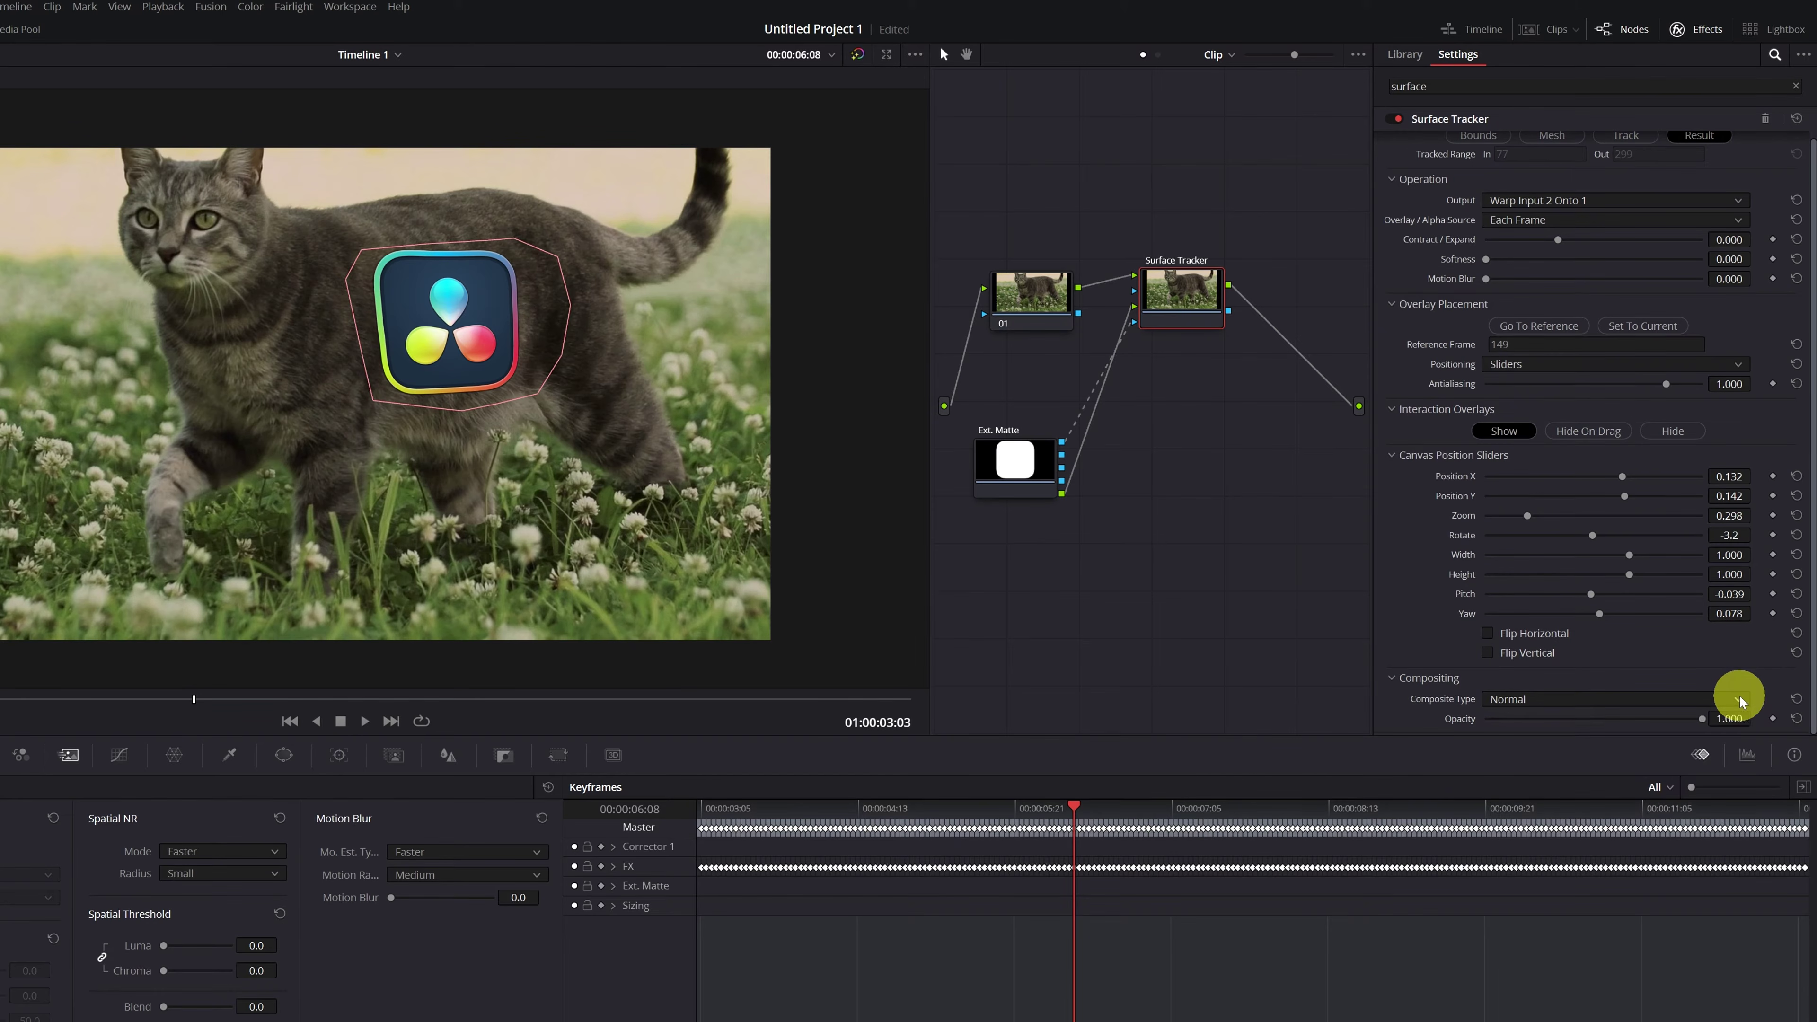
{"action": "left_click_drag", "start_coordinate": [1738, 718], "coordinate": [1619, 717]}
{"action": "scroll", "coordinate": [560, 365], "scroll_direction": "up", "scroll_amount": 5}
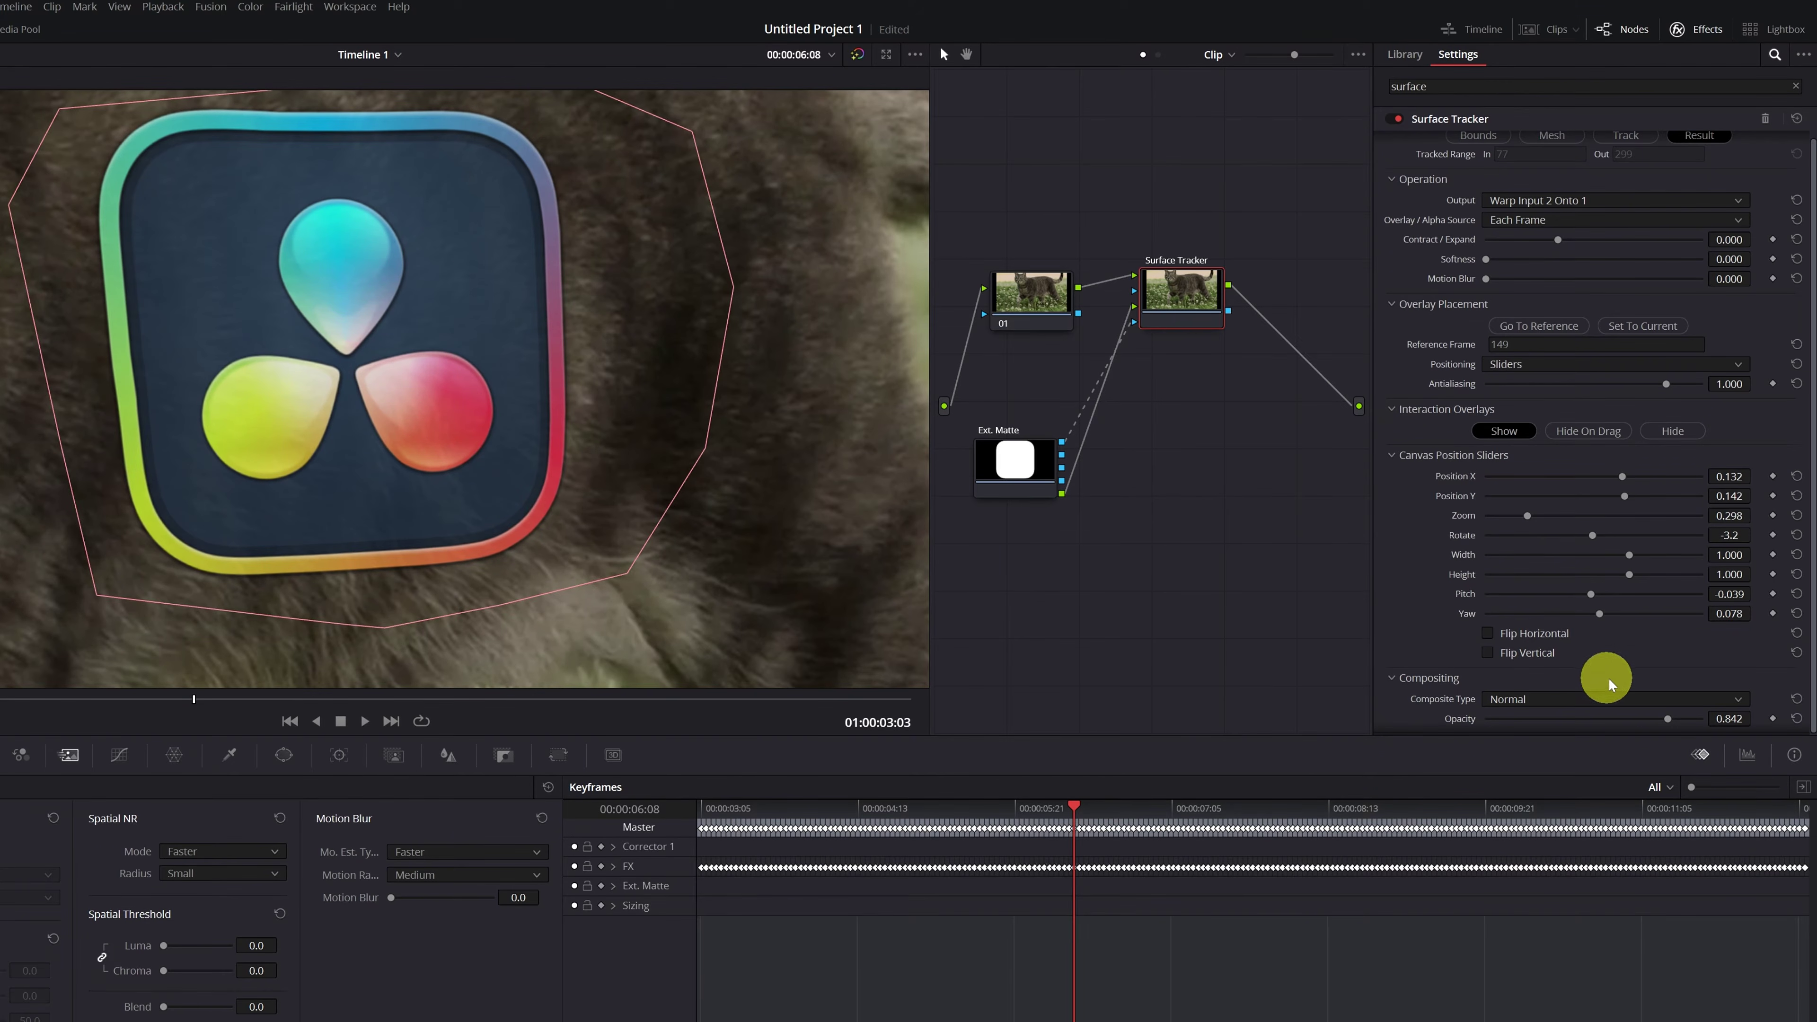
- Restore the logo overlay's opacity to 1.000 and set its composite type to Overlay
{"action": "left_click_drag", "start_coordinate": [1667, 721], "coordinate": [1742, 713]}
{"action": "left_click", "coordinate": [1739, 701]}
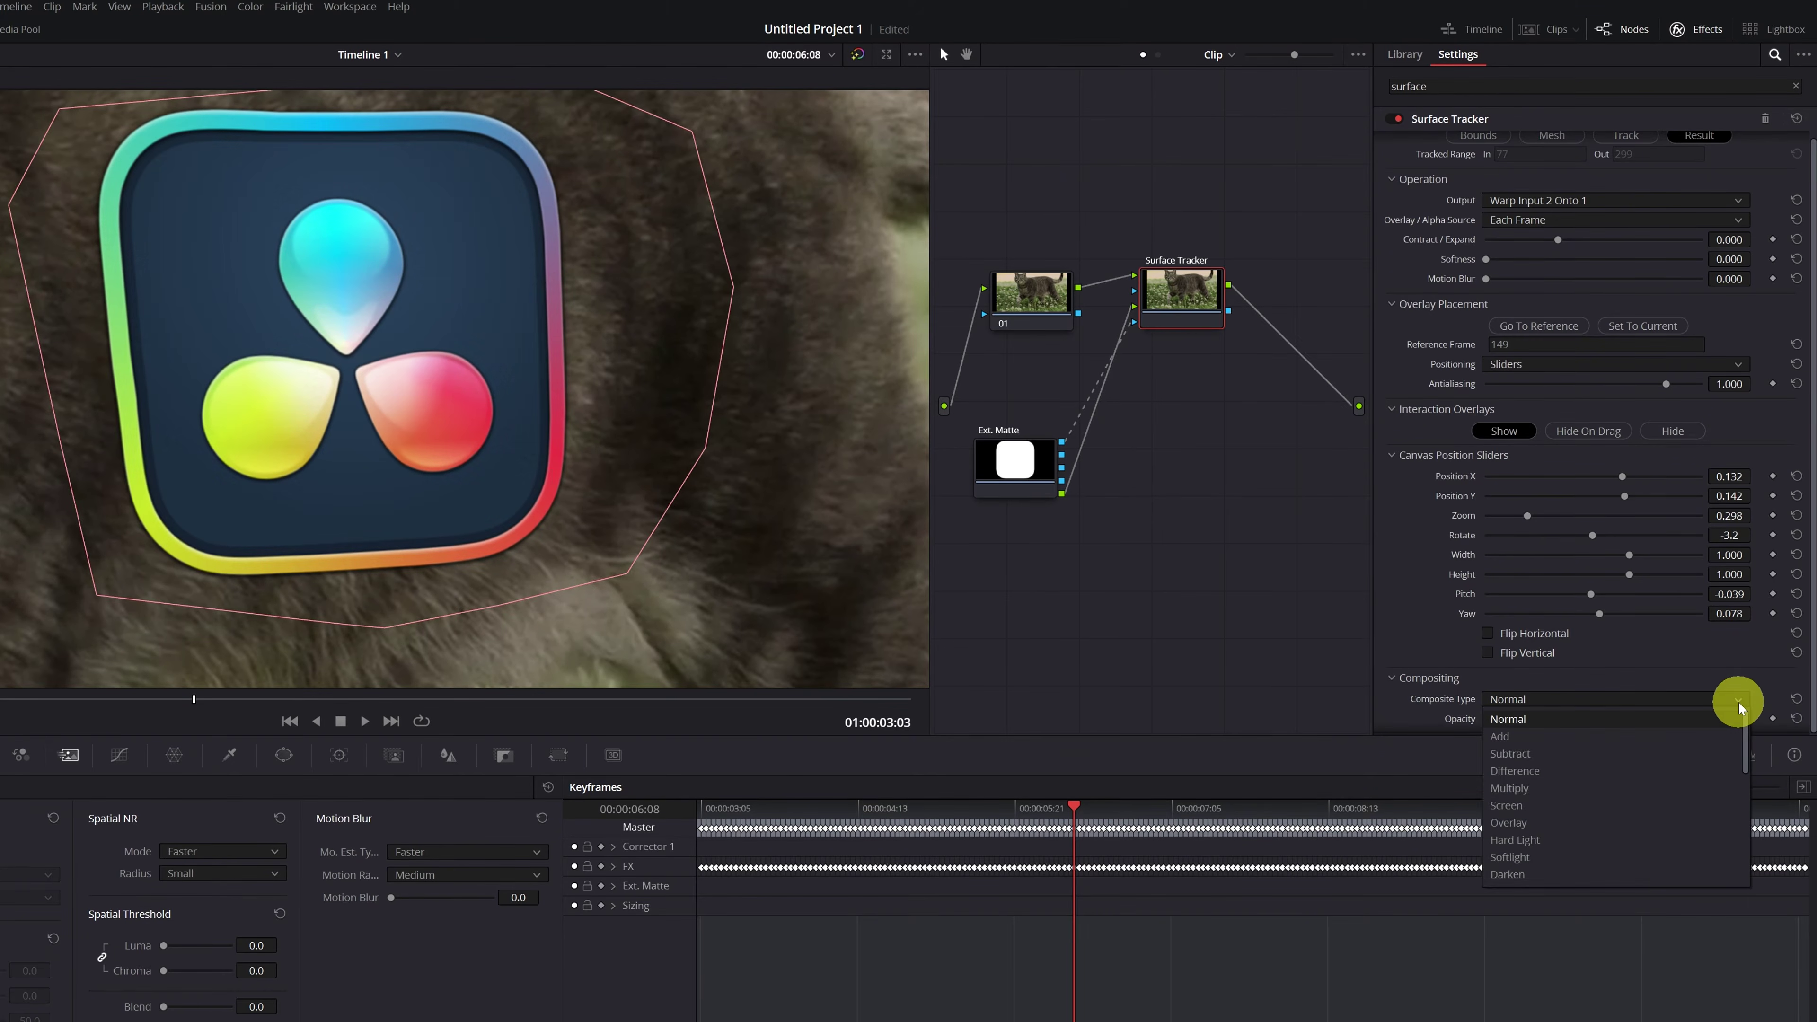
{"action": "left_click", "coordinate": [1506, 823]}
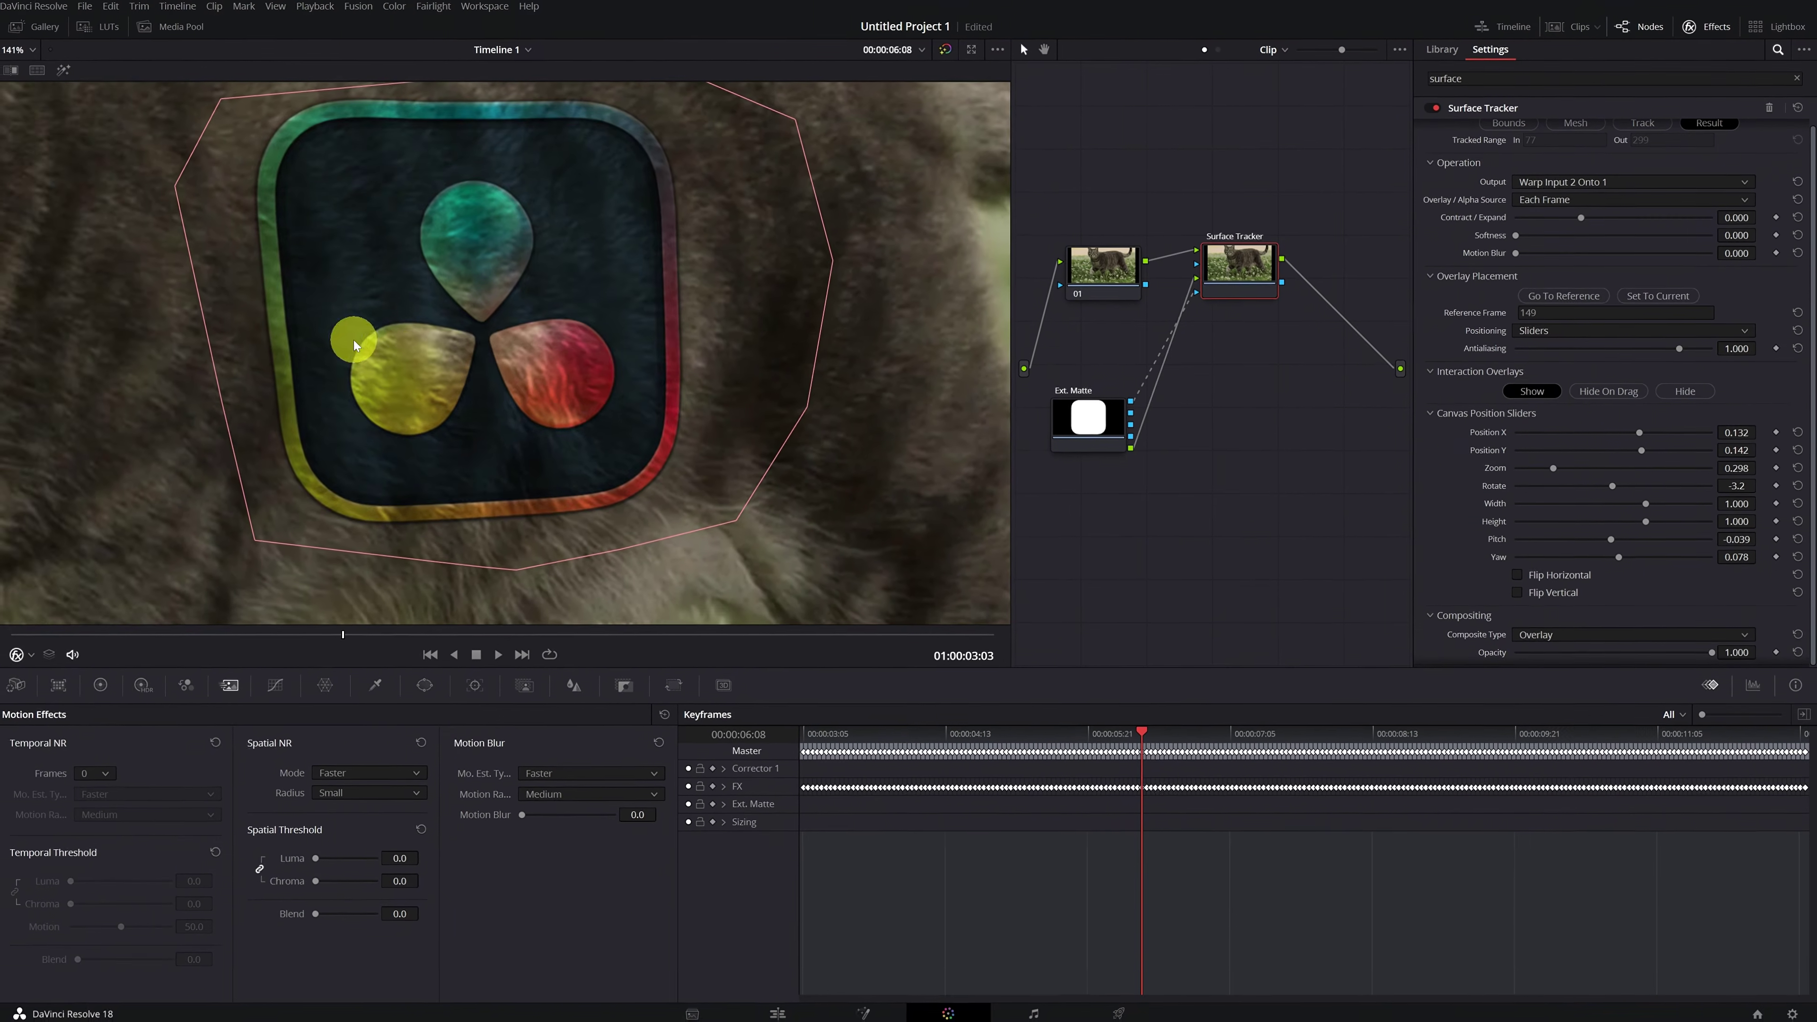
{"action": "scroll", "coordinate": [401, 358], "scroll_direction": "down", "scroll_amount": 5}
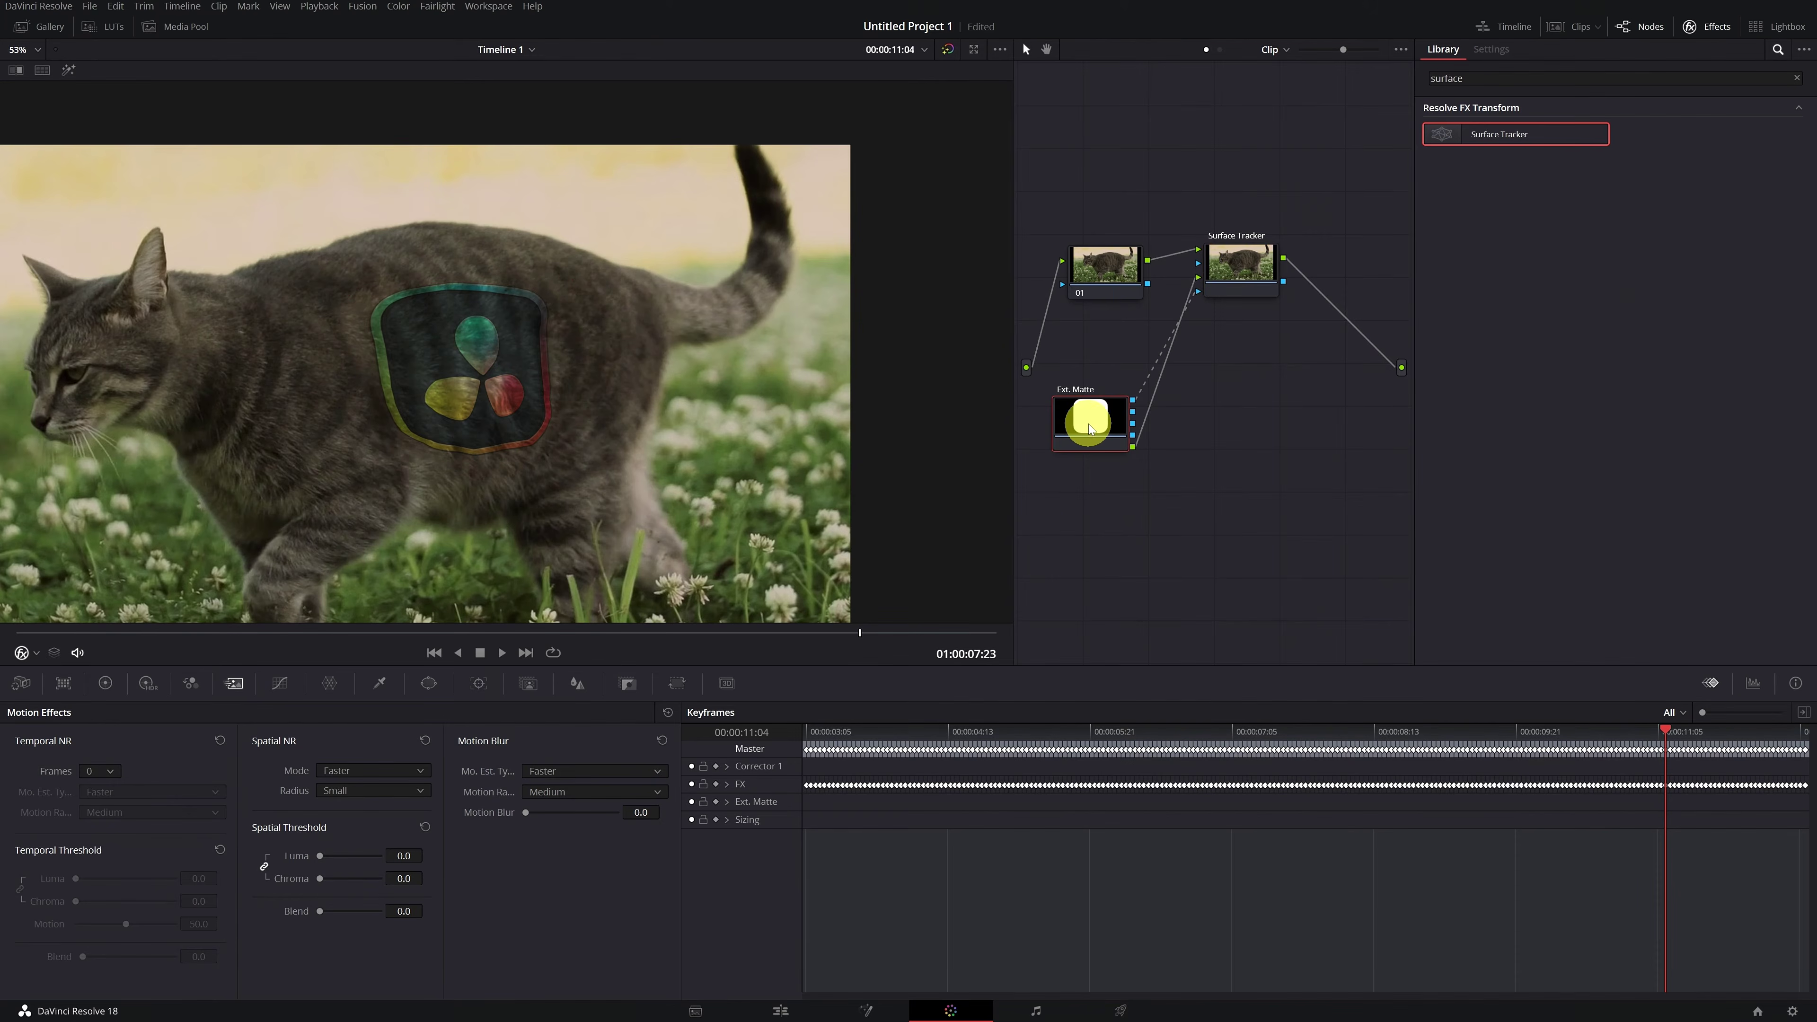
- Disconnect the logo matte and connect production ID_4376241.mp4, added as a new external matte, to the Surface Tracker's second RGB input
{"action": "left_click_drag", "start_coordinate": [1132, 444], "coordinate": [1196, 292]}
{"action": "left_click_drag", "start_coordinate": [1075, 420], "coordinate": [1335, 518]}
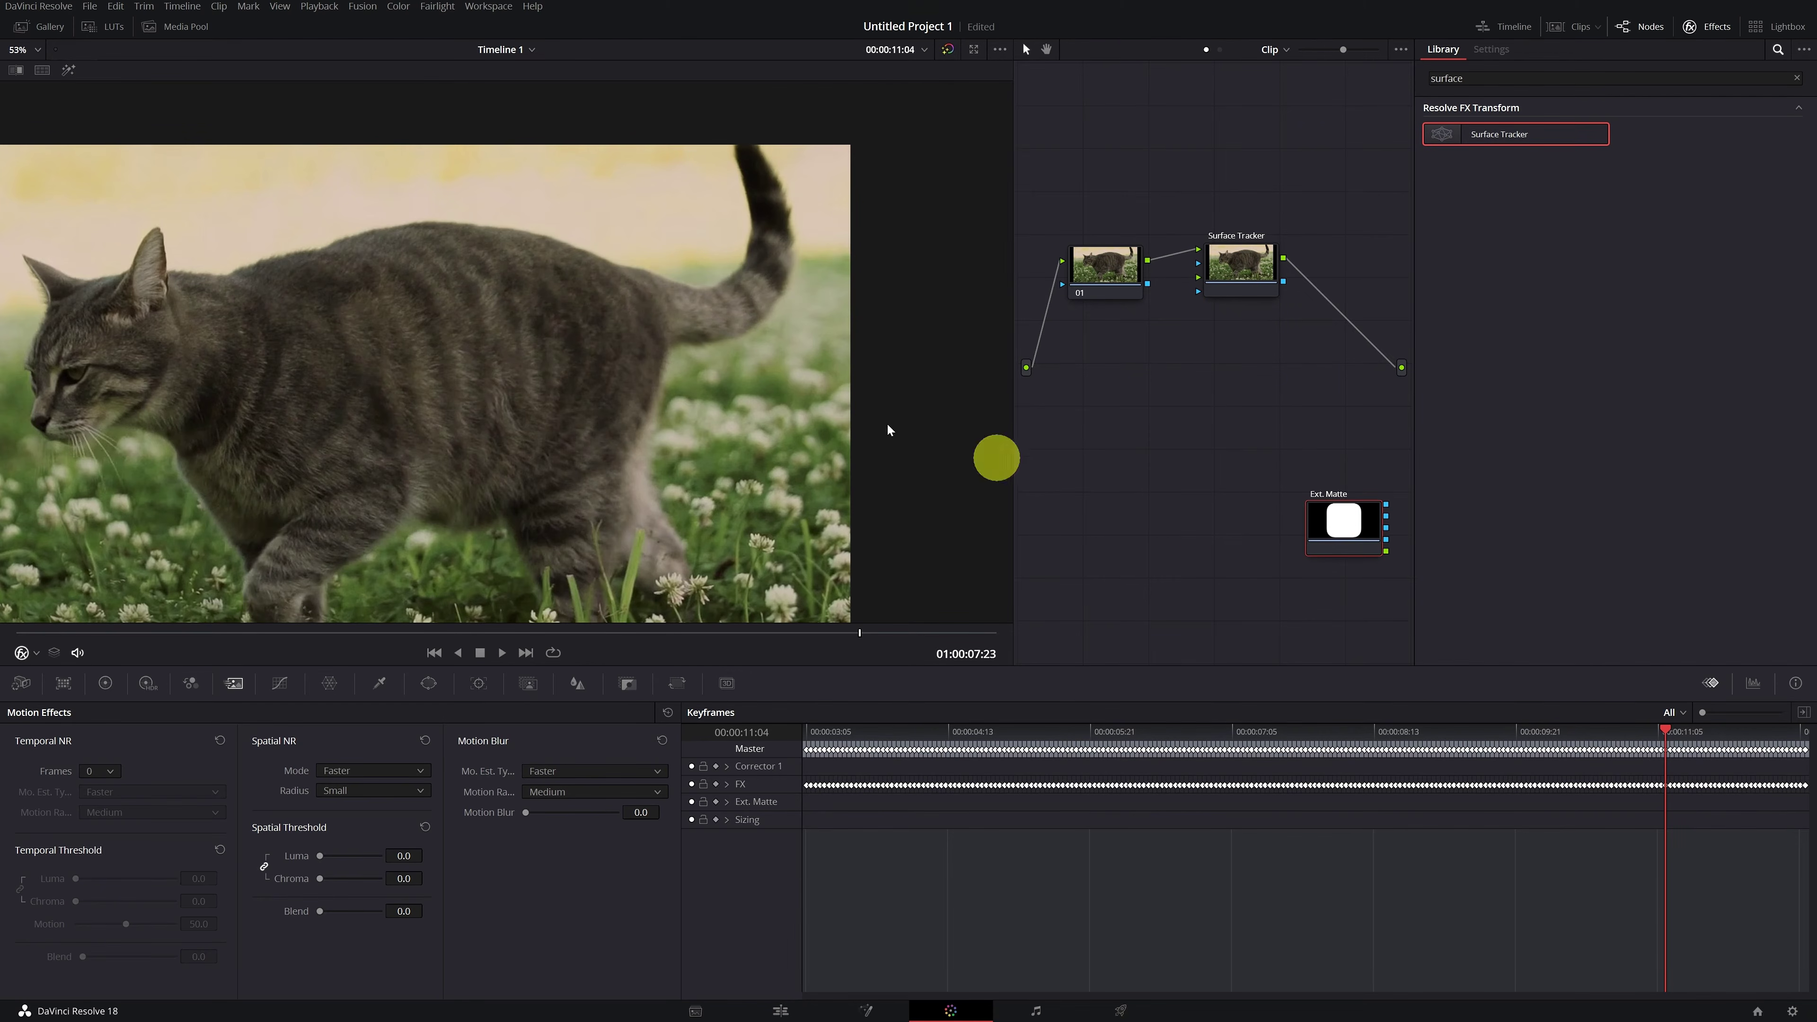
{"action": "left_click", "coordinate": [166, 29]}
{"action": "left_click", "coordinate": [175, 242]}
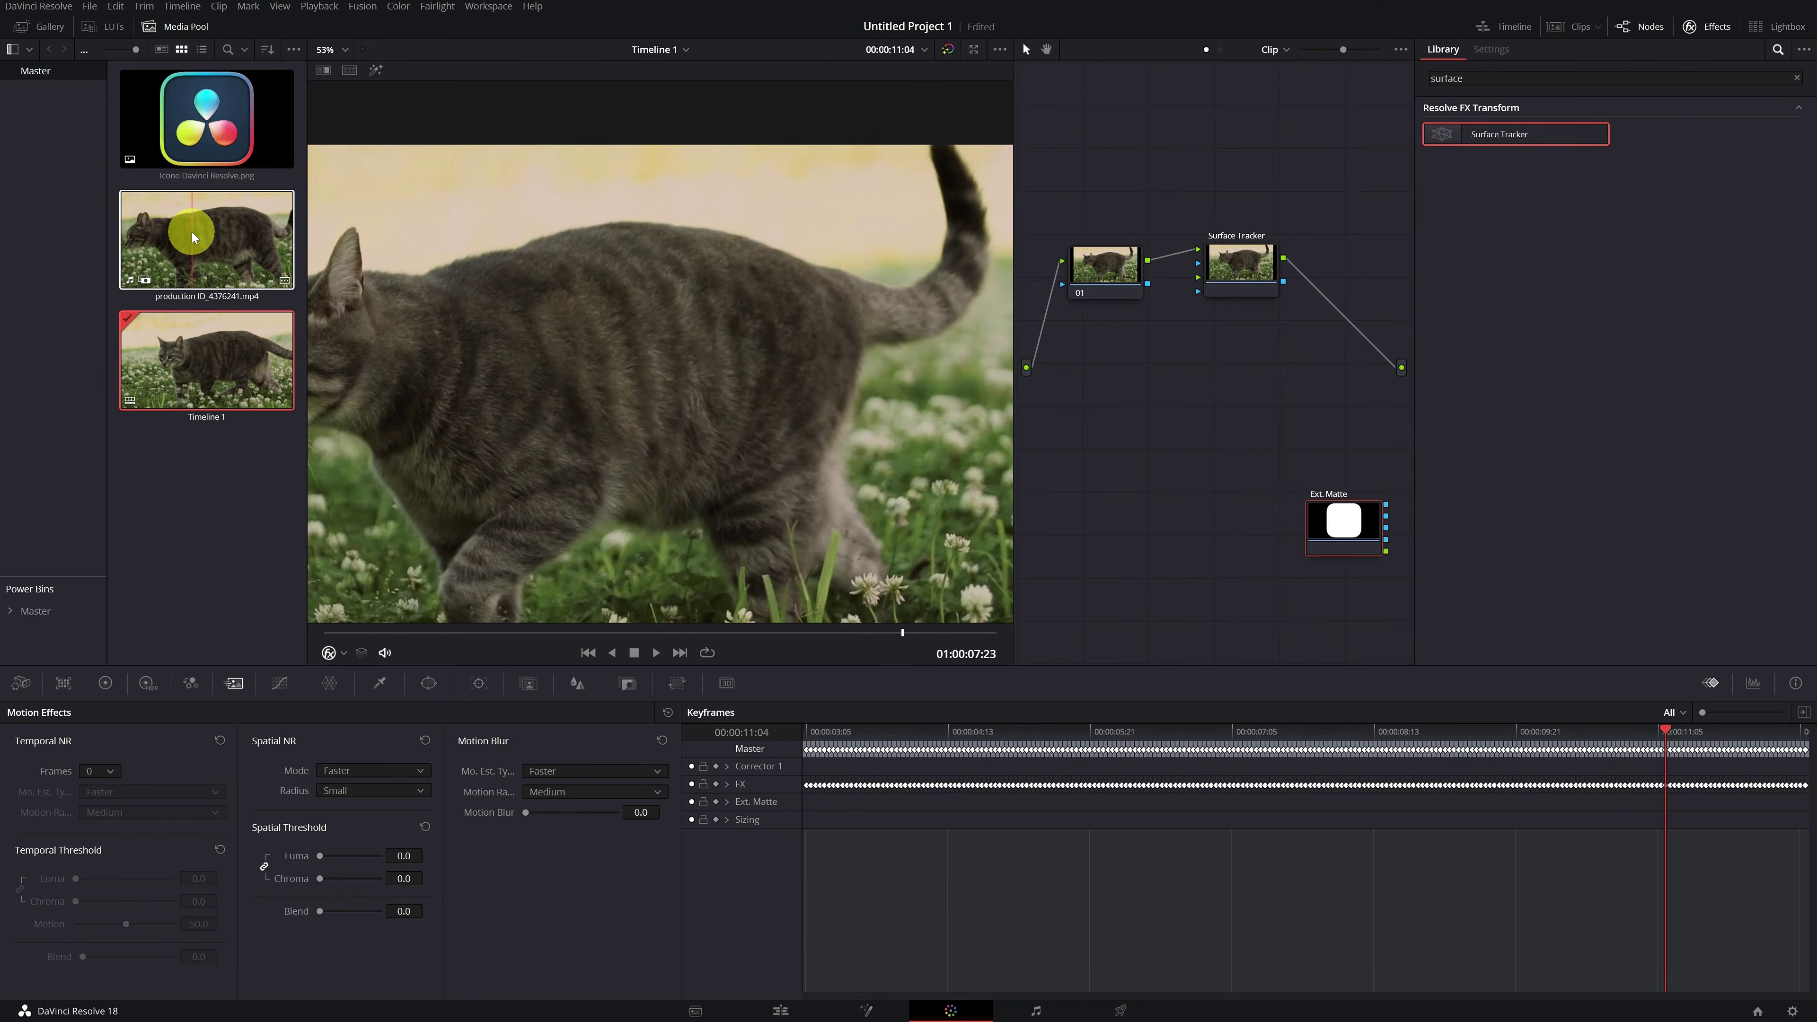
{"action": "left_click_drag", "start_coordinate": [194, 238], "coordinate": [1070, 421]}
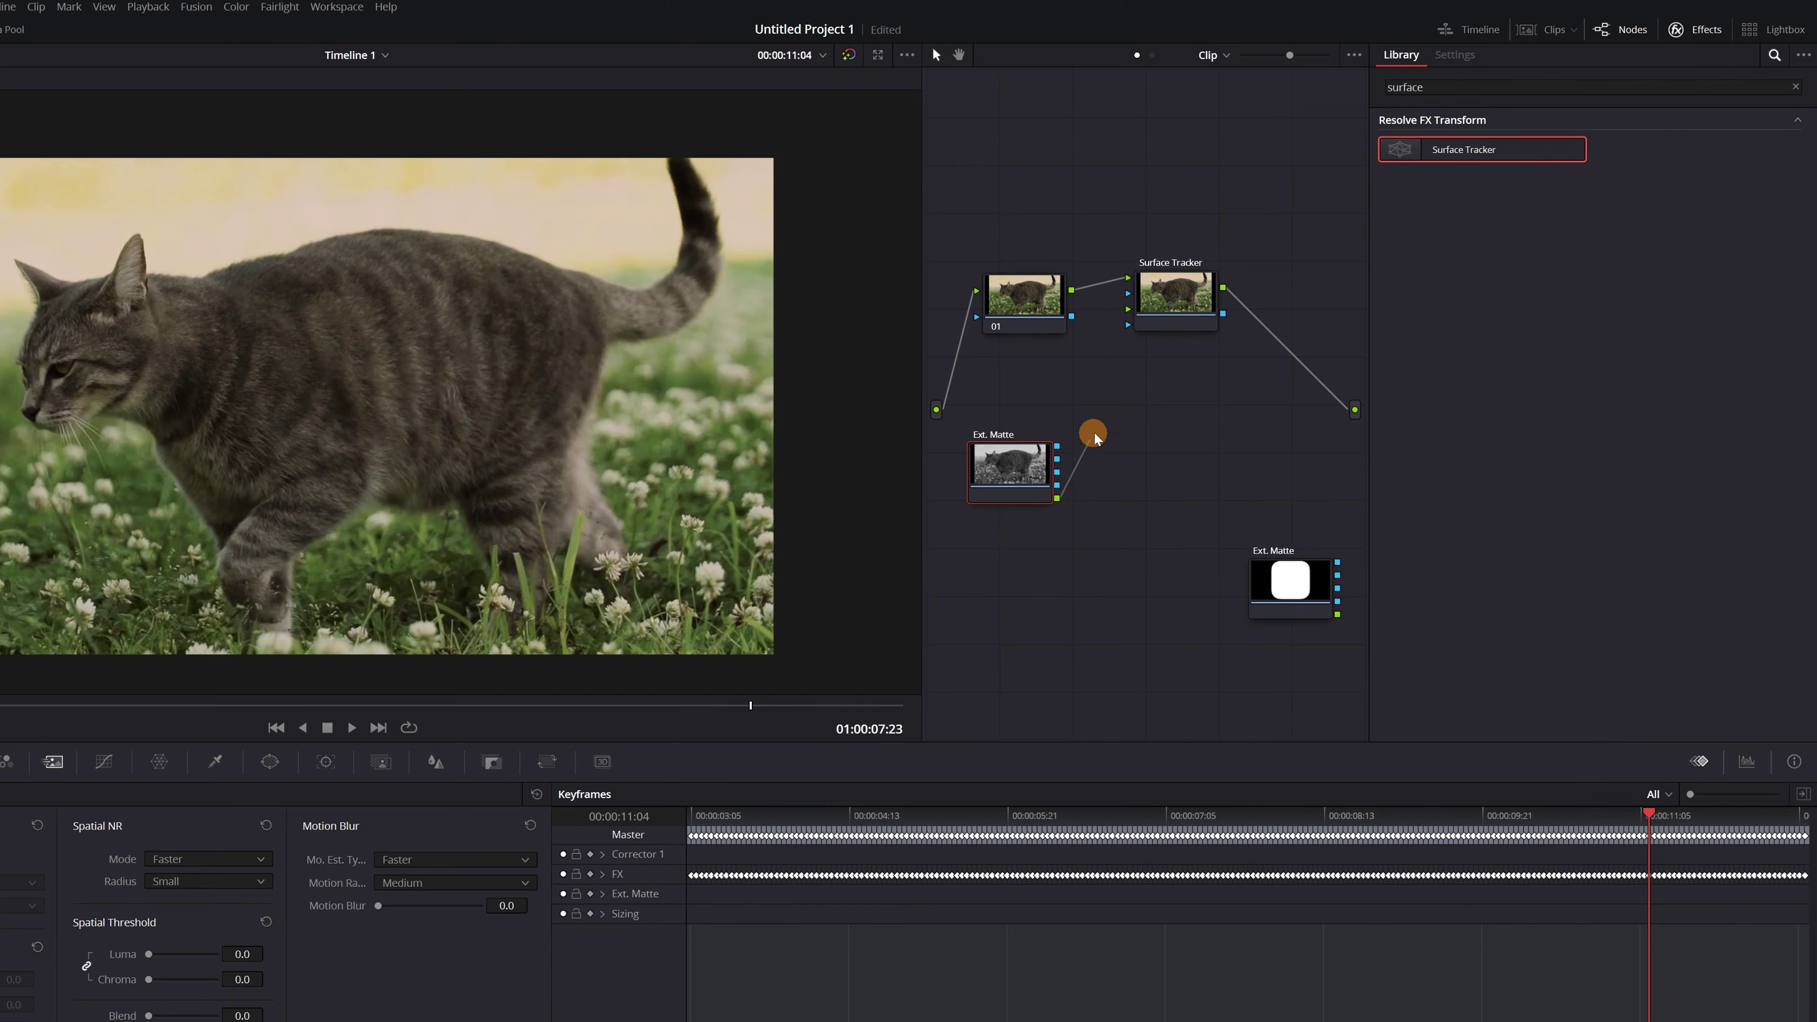
{"action": "left_click_drag", "start_coordinate": [1112, 357], "coordinate": [1128, 309]}
- Set the video overlay's Zoom to 0.186 in the Surface Tracker and play the result from the clip's start
{"action": "left_click", "coordinate": [1184, 297]}
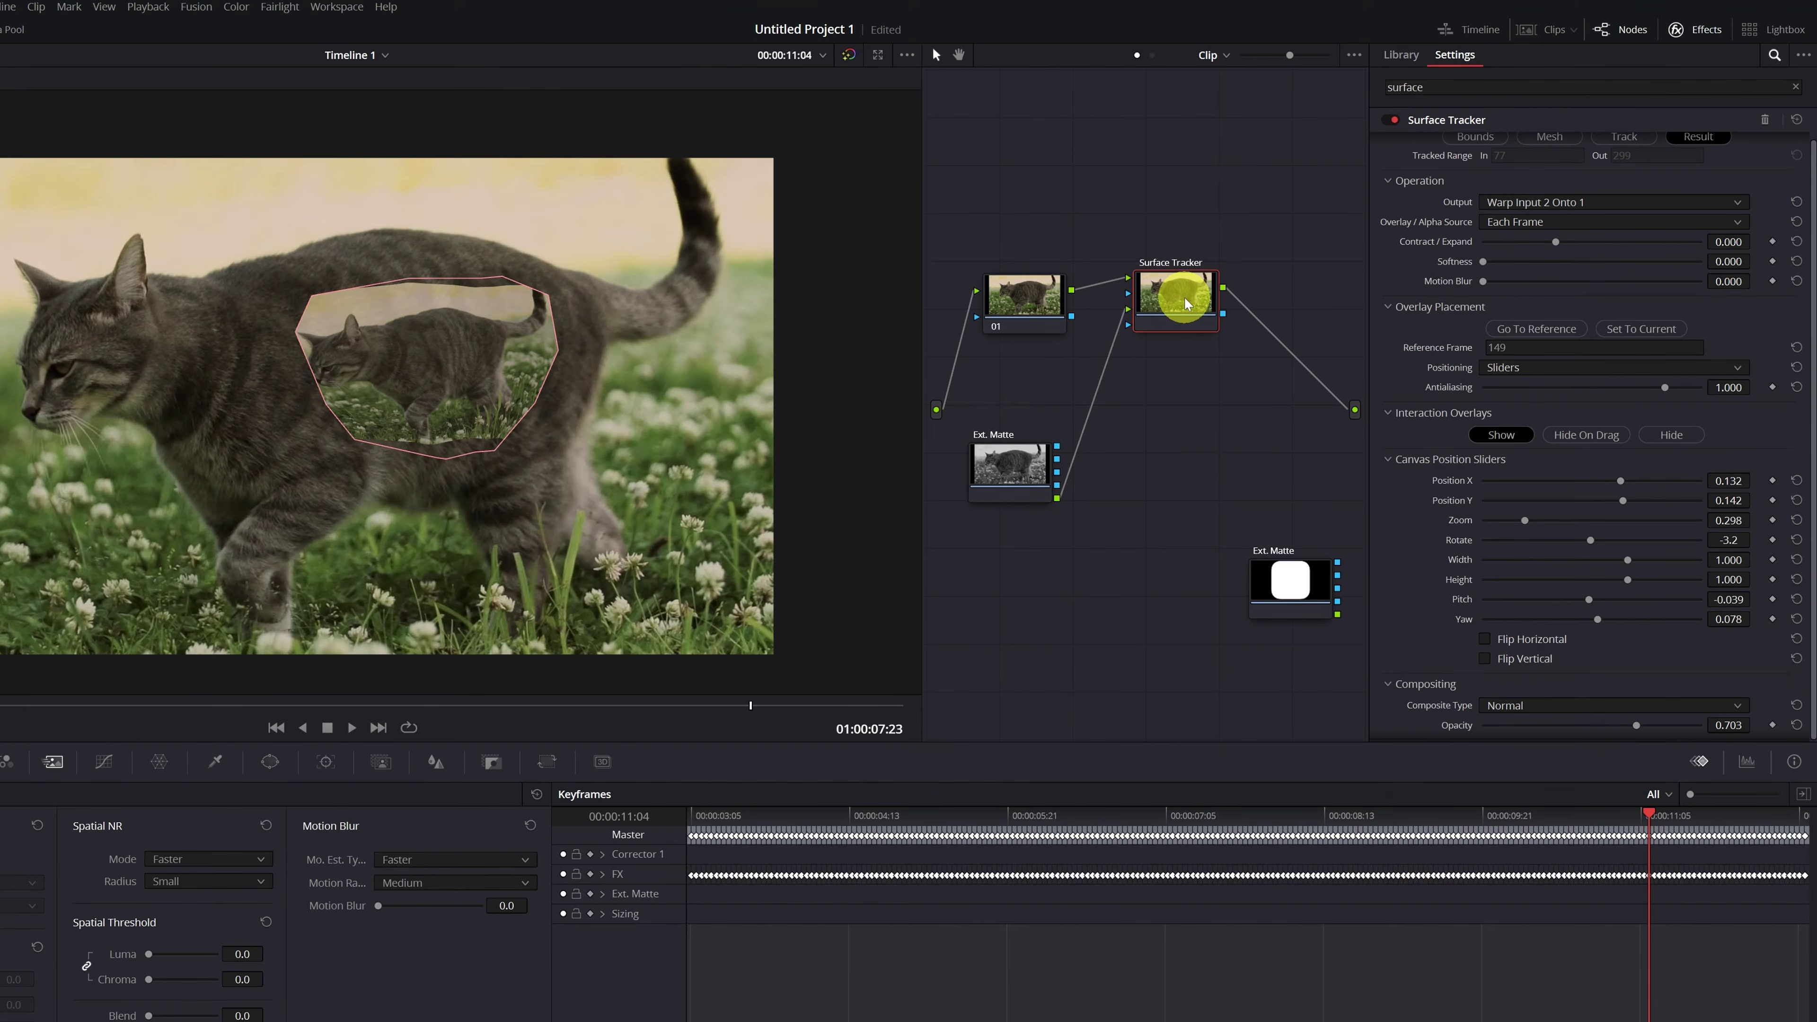
{"action": "left_click_drag", "start_coordinate": [1733, 517], "coordinate": [1631, 527]}
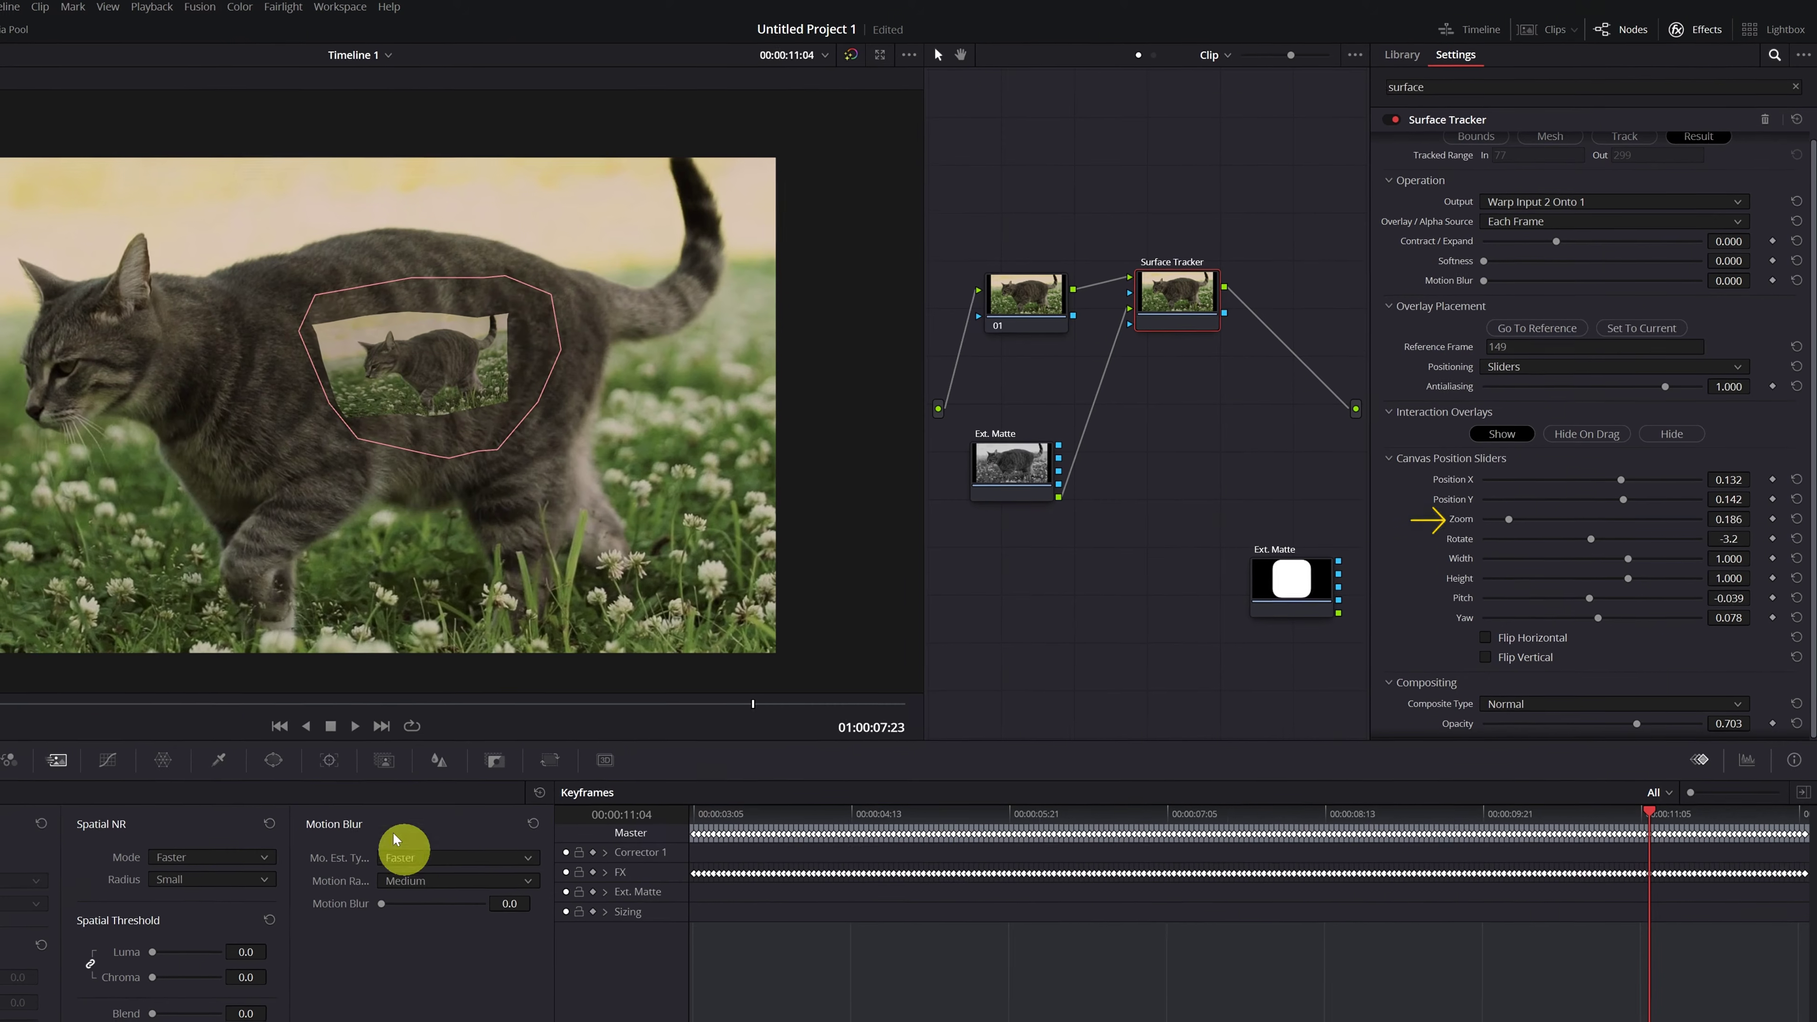
{"action": "left_click", "coordinate": [1, 704]}
{"action": "key", "text": "space"}
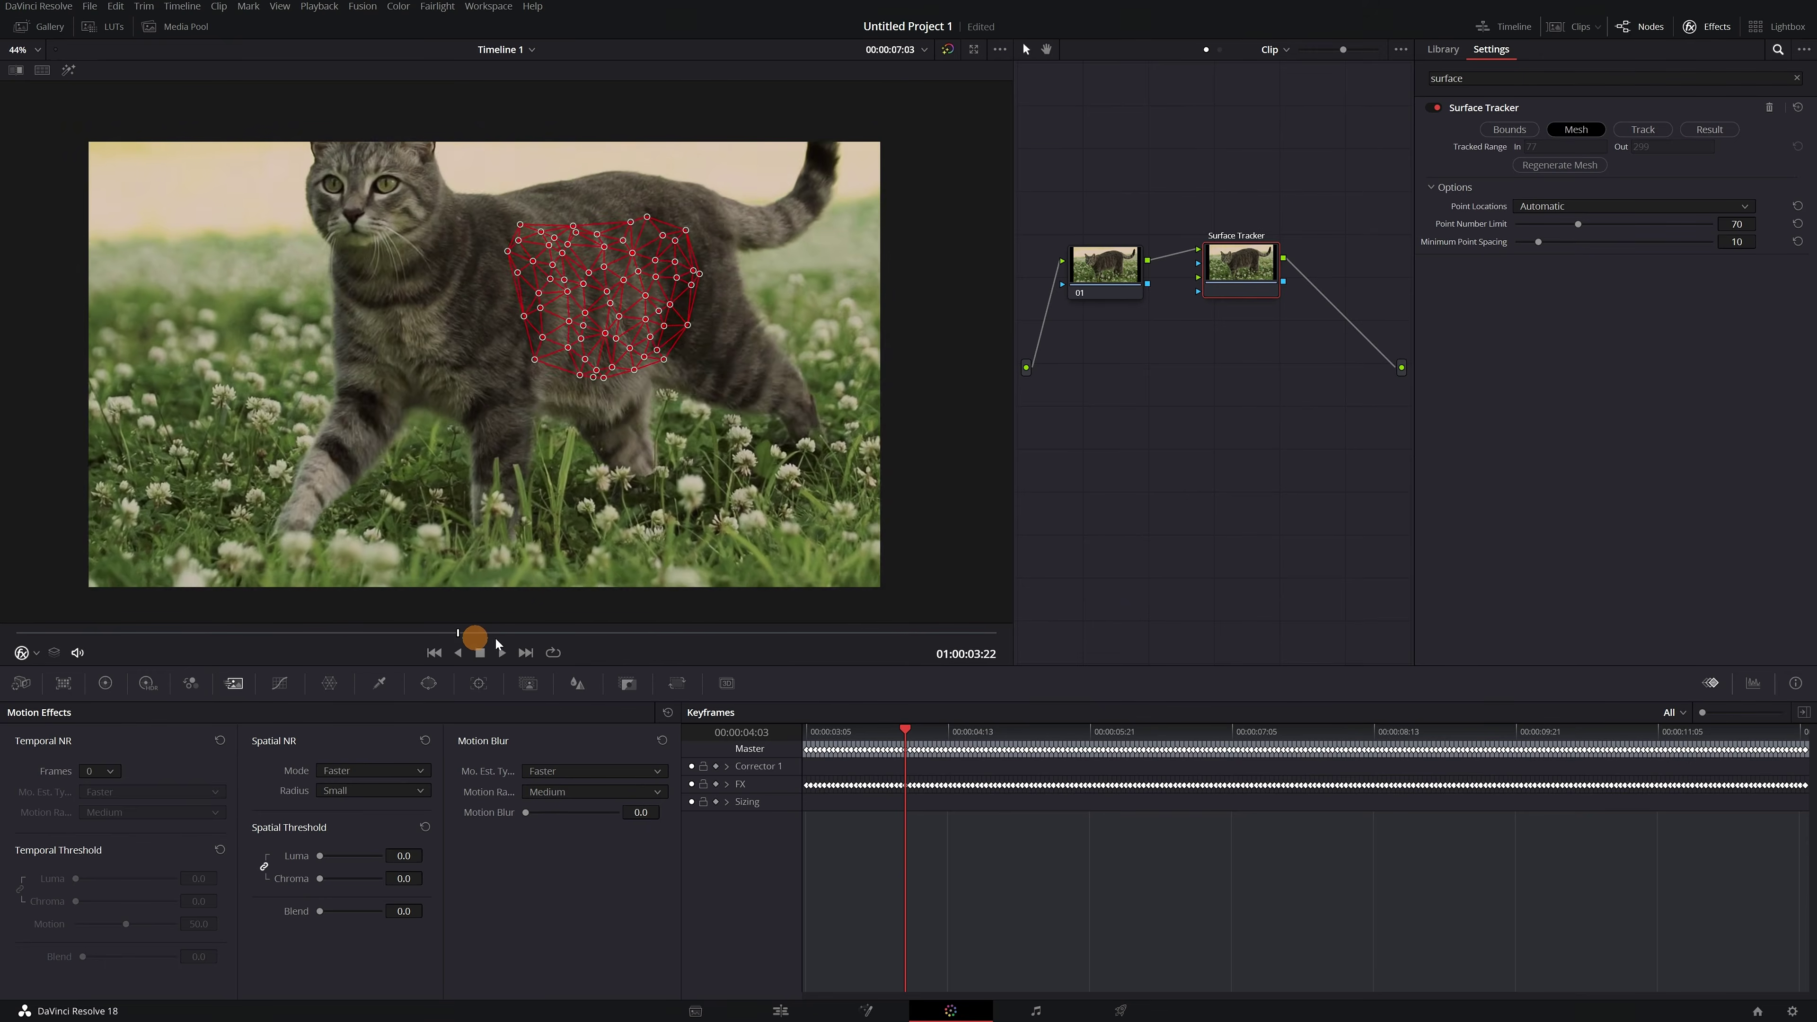
- Switch to the Fusion page and add an unconnected Text+ node below the link between MediaIn1 and MediaOut1
{"action": "mouse_move", "coordinate": [474, 637]}
{"action": "left_mouse_down"}
{"action": "mouse_move", "coordinate": [840, 642]}
{"action": "mouse_move", "coordinate": [268, 641]}
{"action": "mouse_move", "coordinate": [464, 639]}
{"action": "left_mouse_up"}
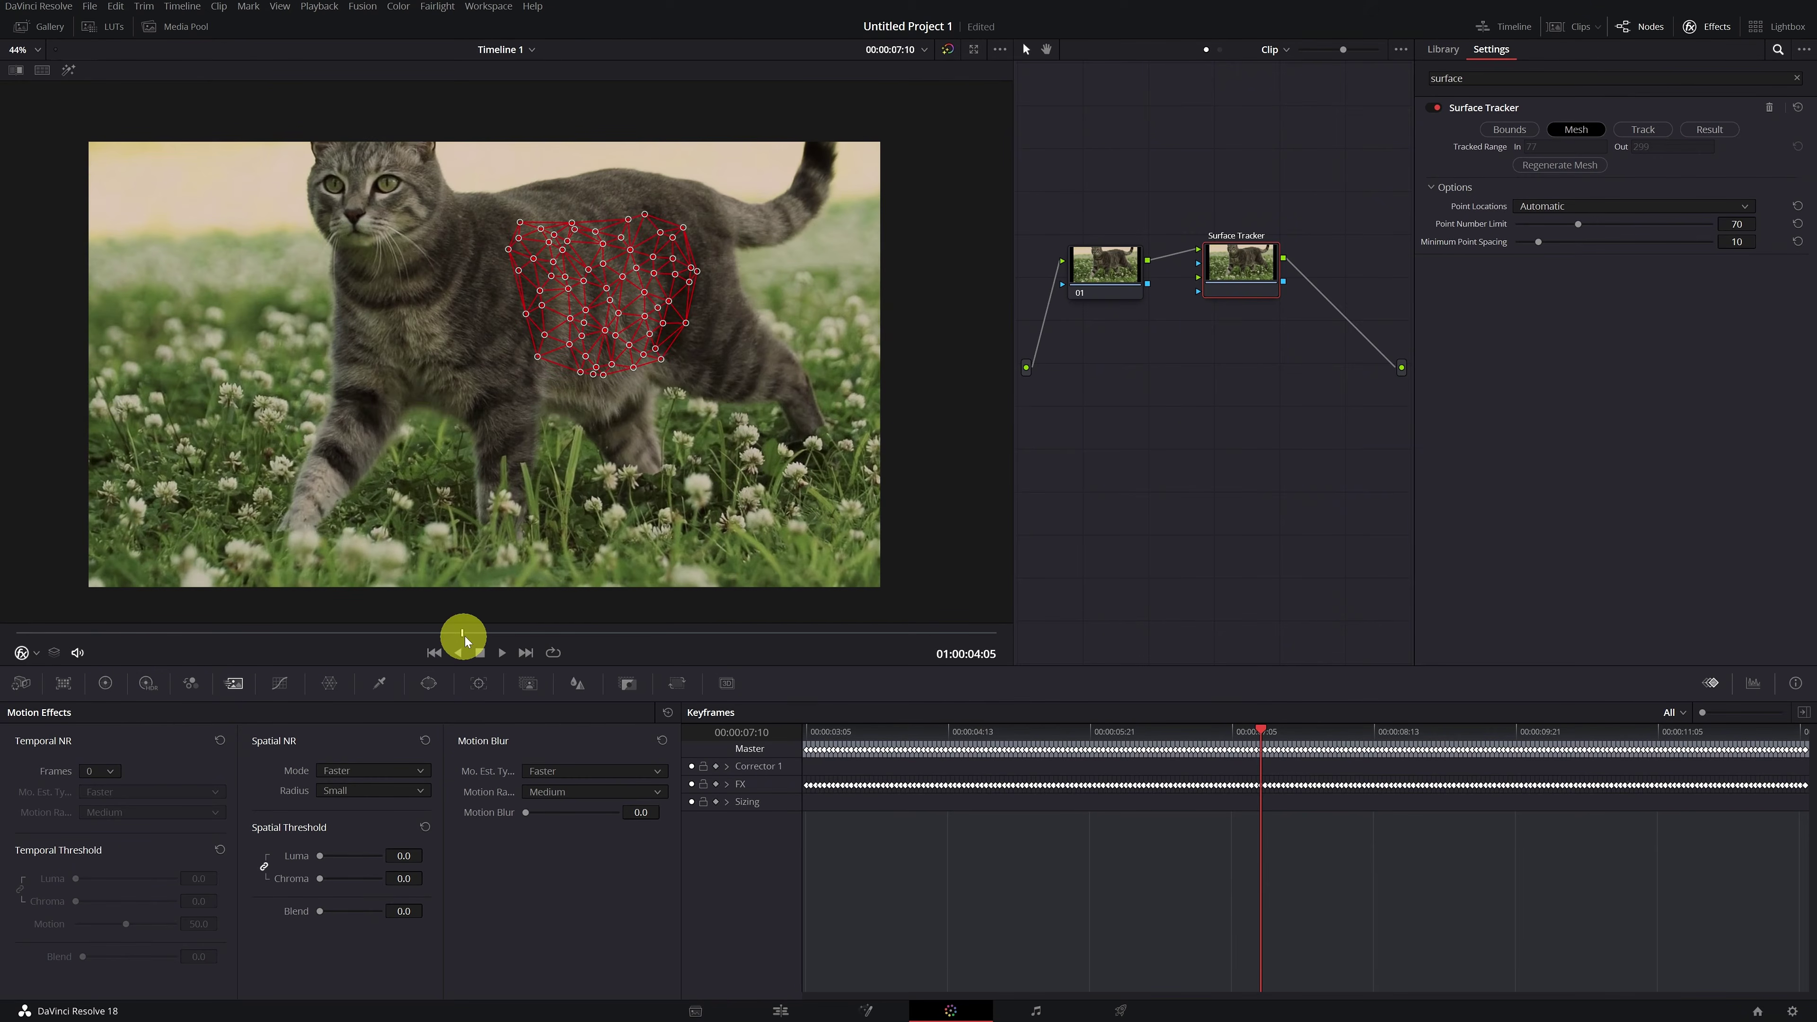
{"action": "left_click", "coordinate": [1259, 283]}
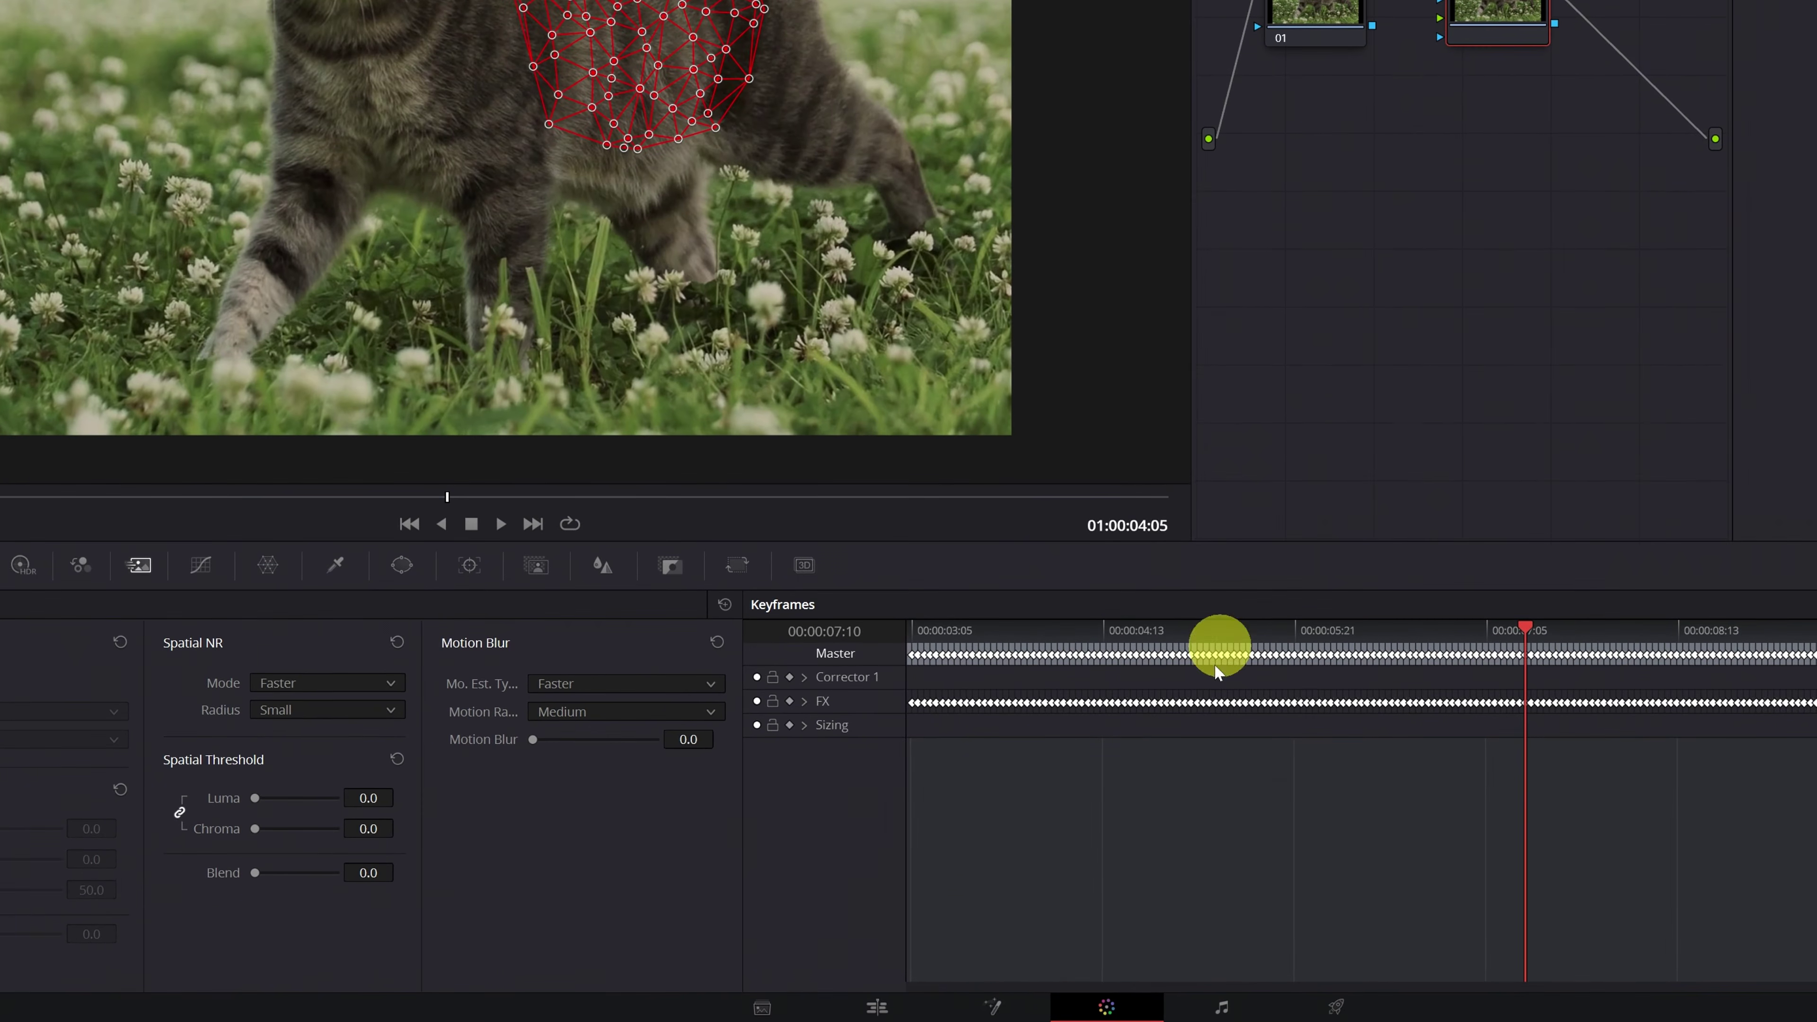
{"action": "left_click", "coordinate": [999, 1007]}
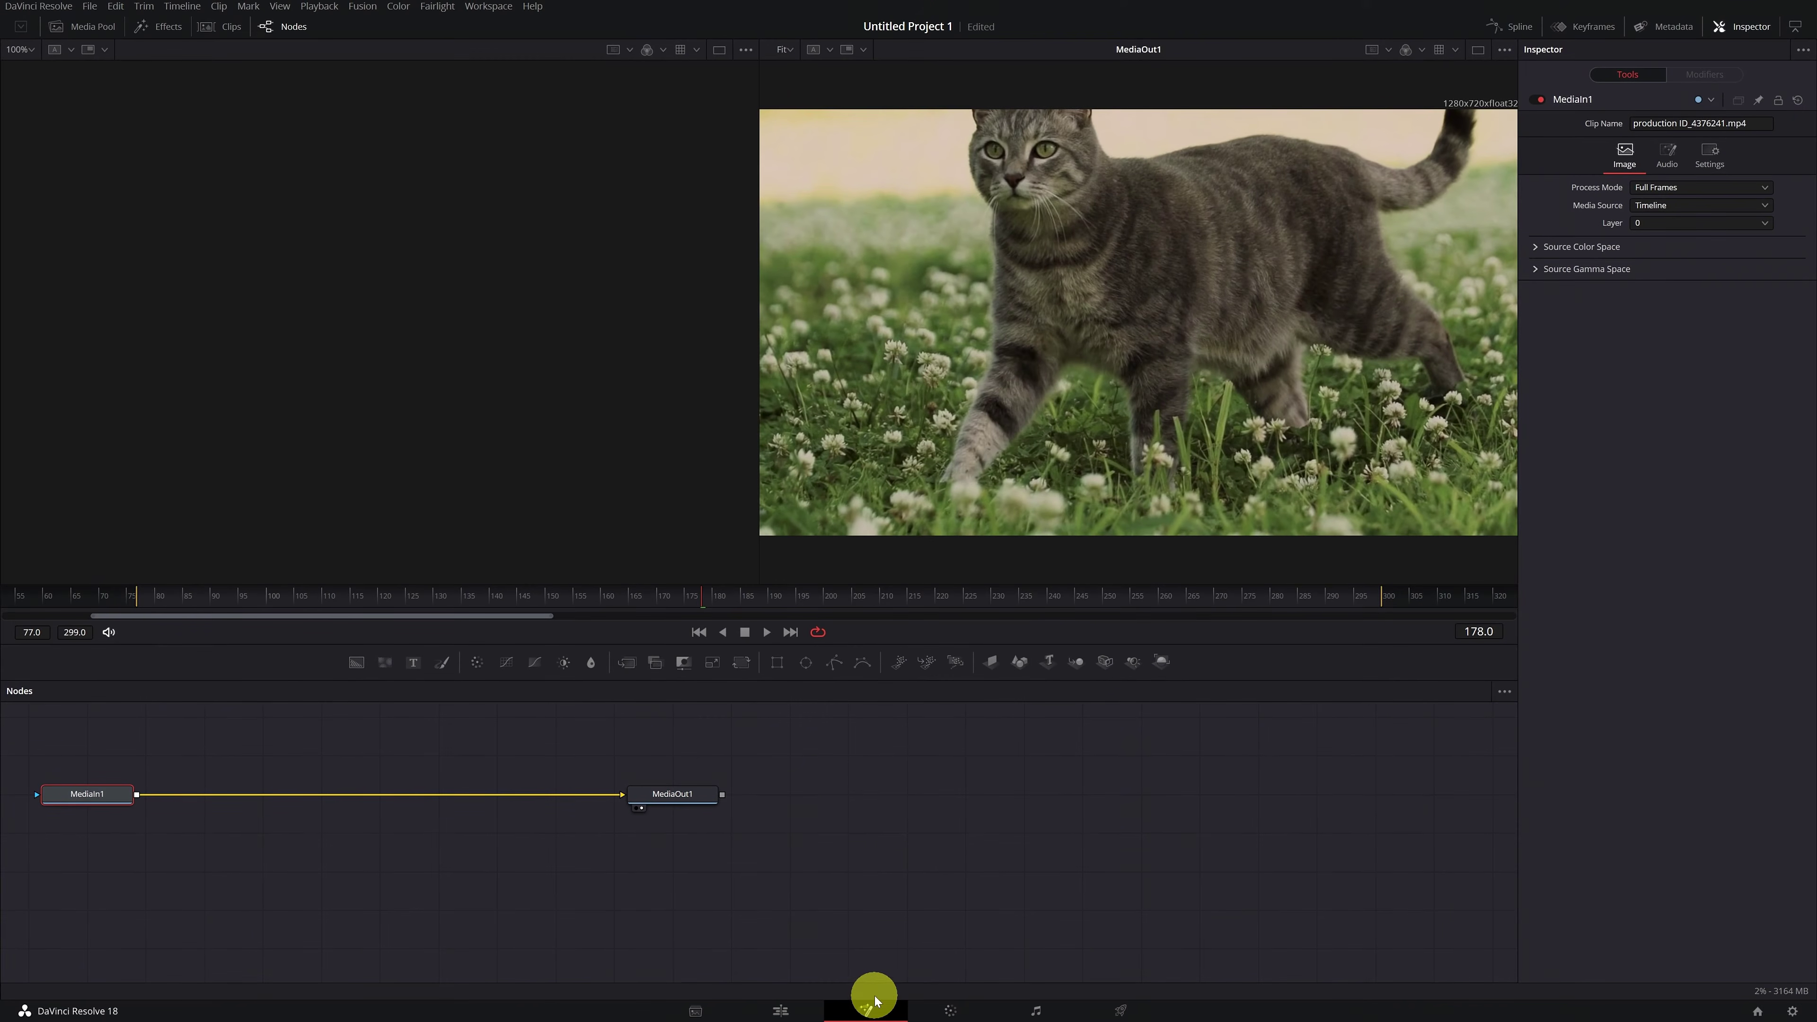
{"action": "mouse_move", "coordinate": [105, 797]}
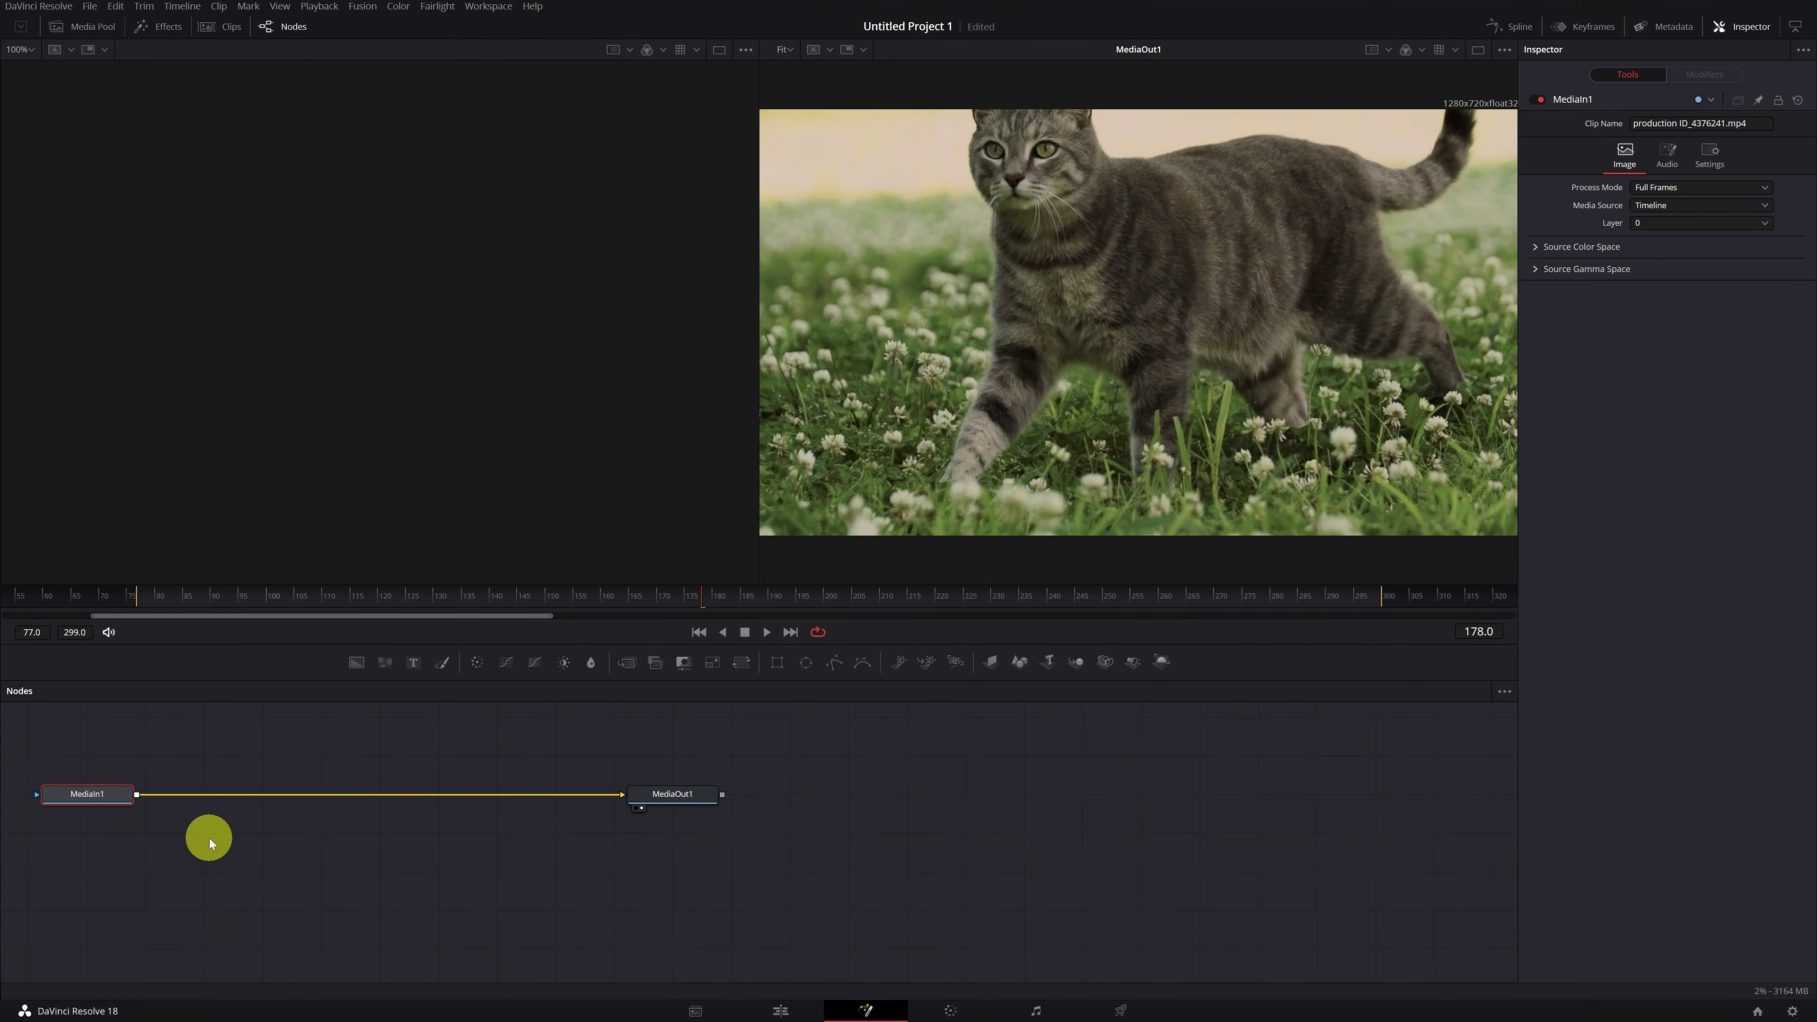
{"action": "left_click", "coordinate": [202, 838]}
{"action": "left_click_drag", "start_coordinate": [43, 736], "coordinate": [753, 764]}
{"action": "left_click", "coordinate": [383, 876]}
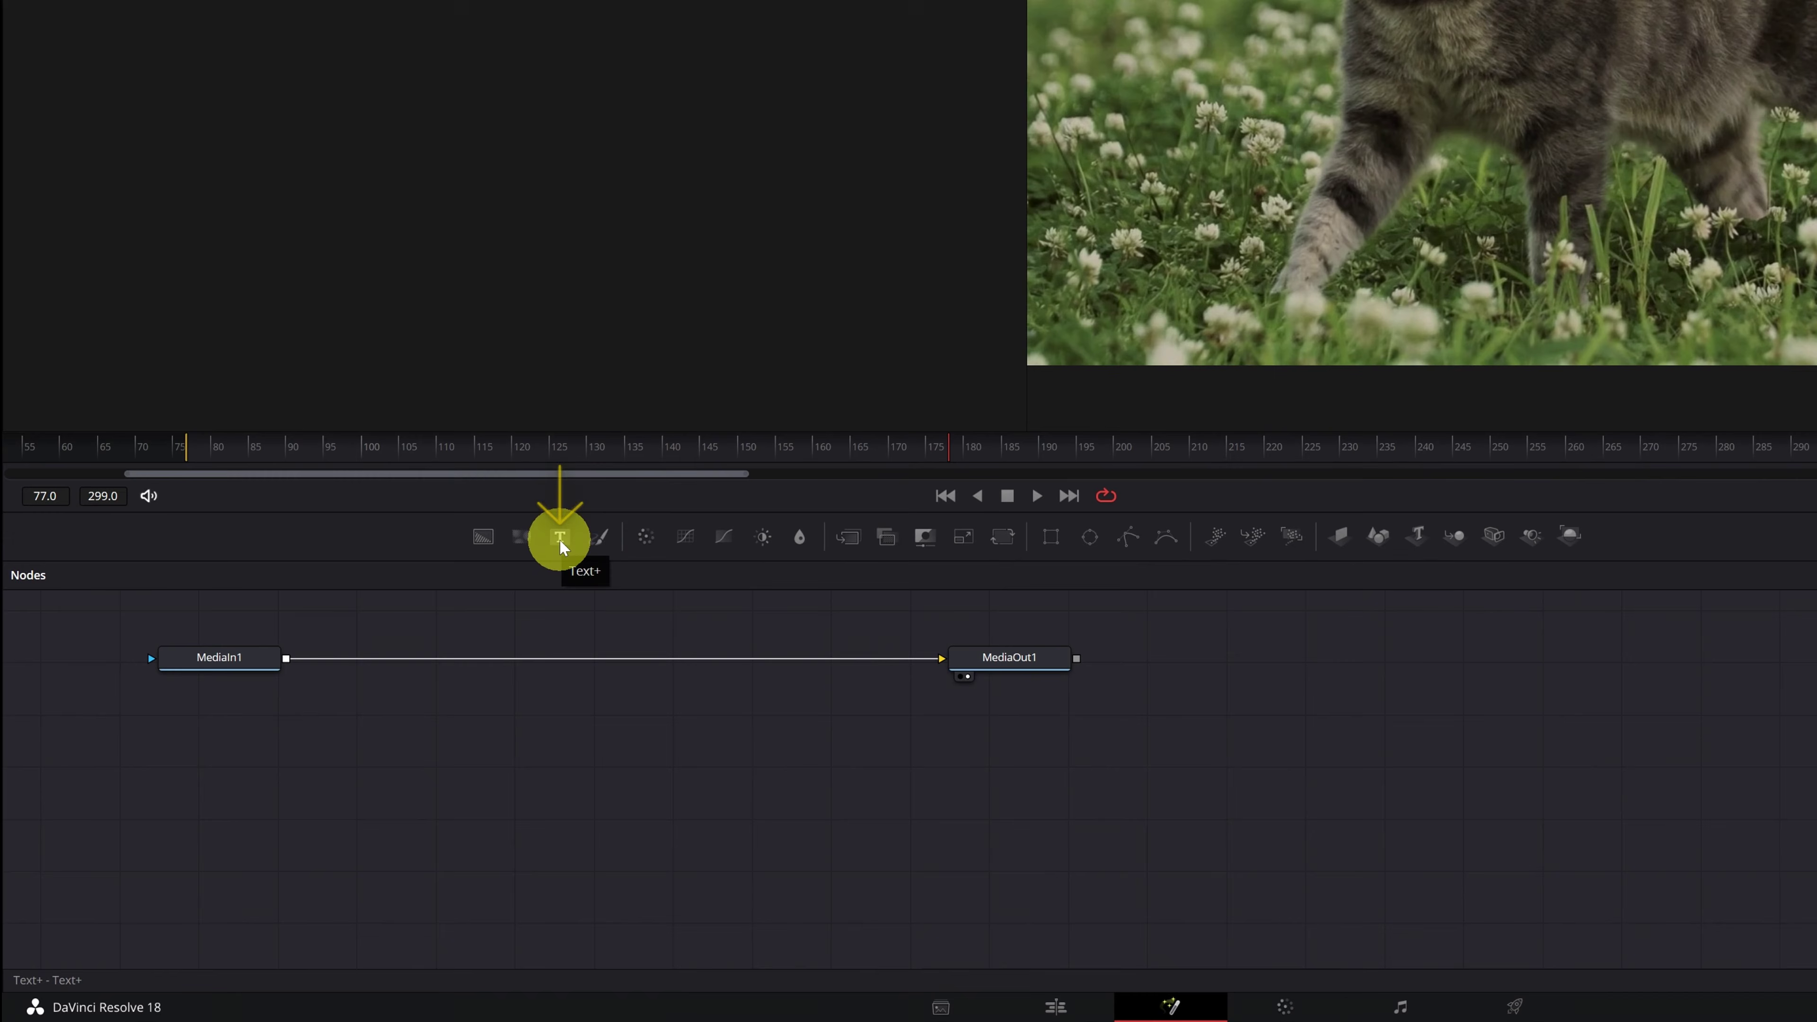
{"action": "left_click_drag", "start_coordinate": [566, 562], "coordinate": [534, 788]}
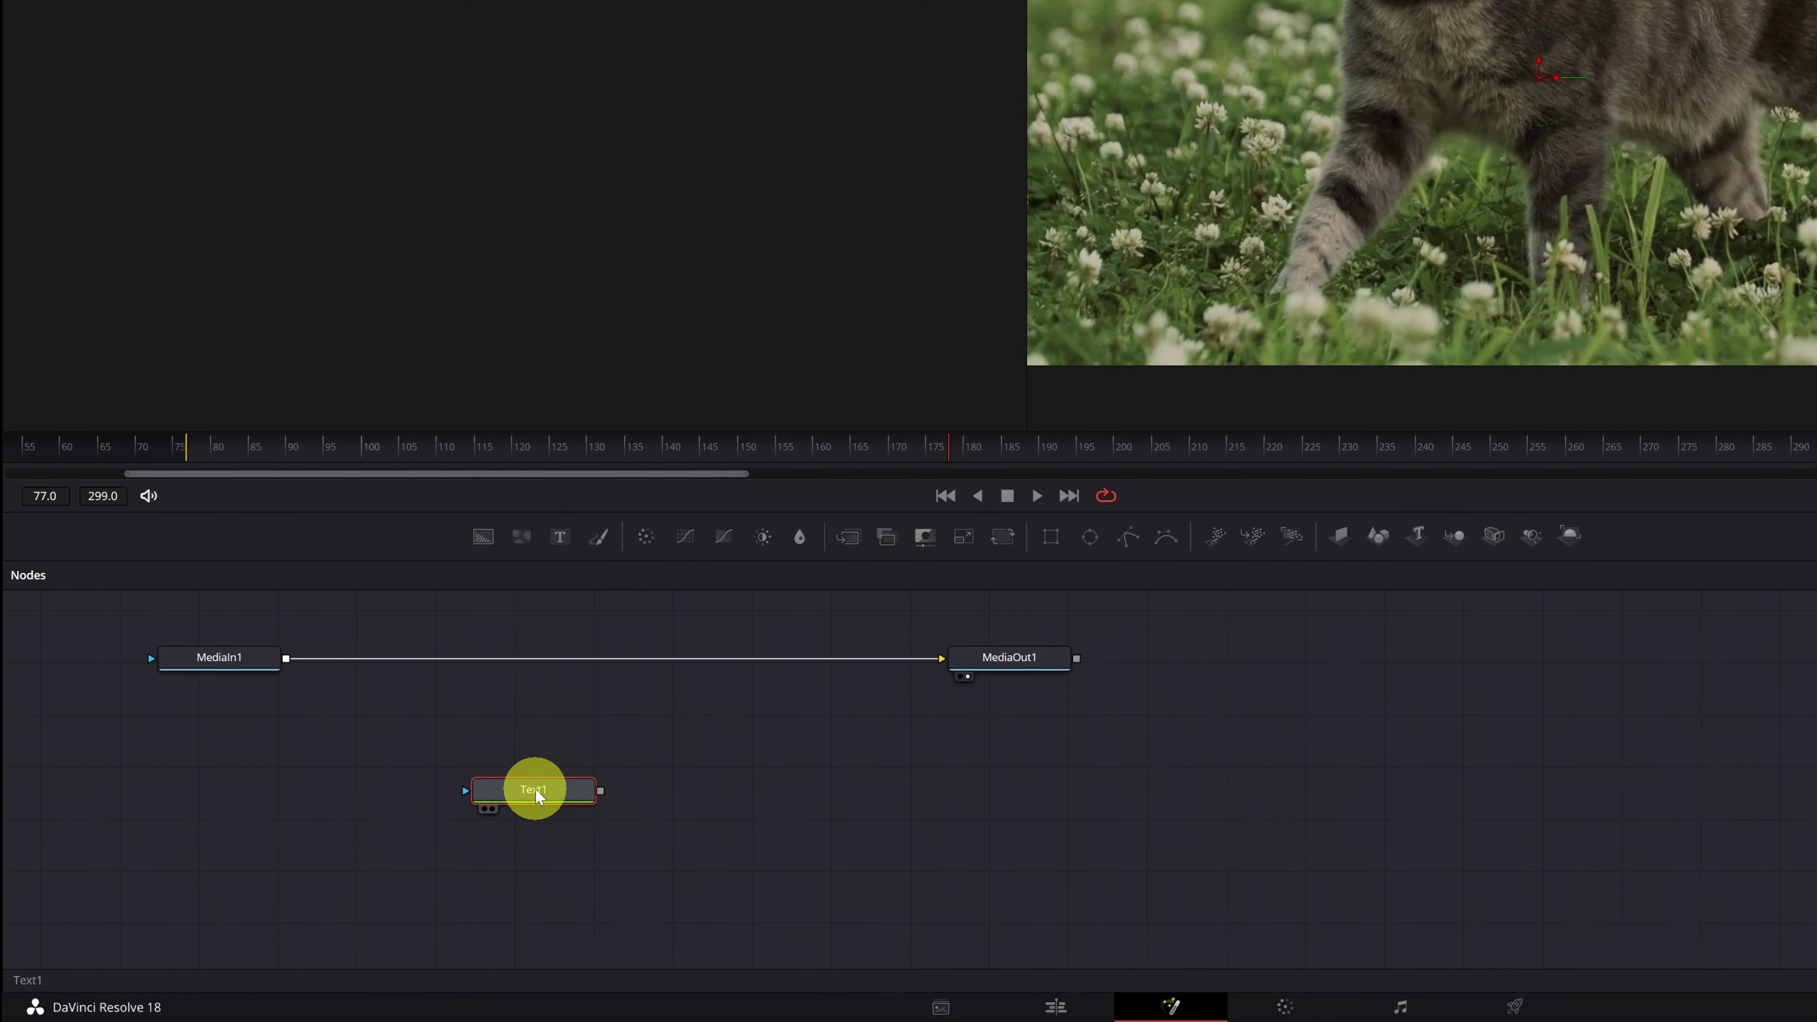
- Add a Background node merged with the Text+ node and set the background's alpha to 0.0
{"action": "left_click", "coordinate": [482, 538]}
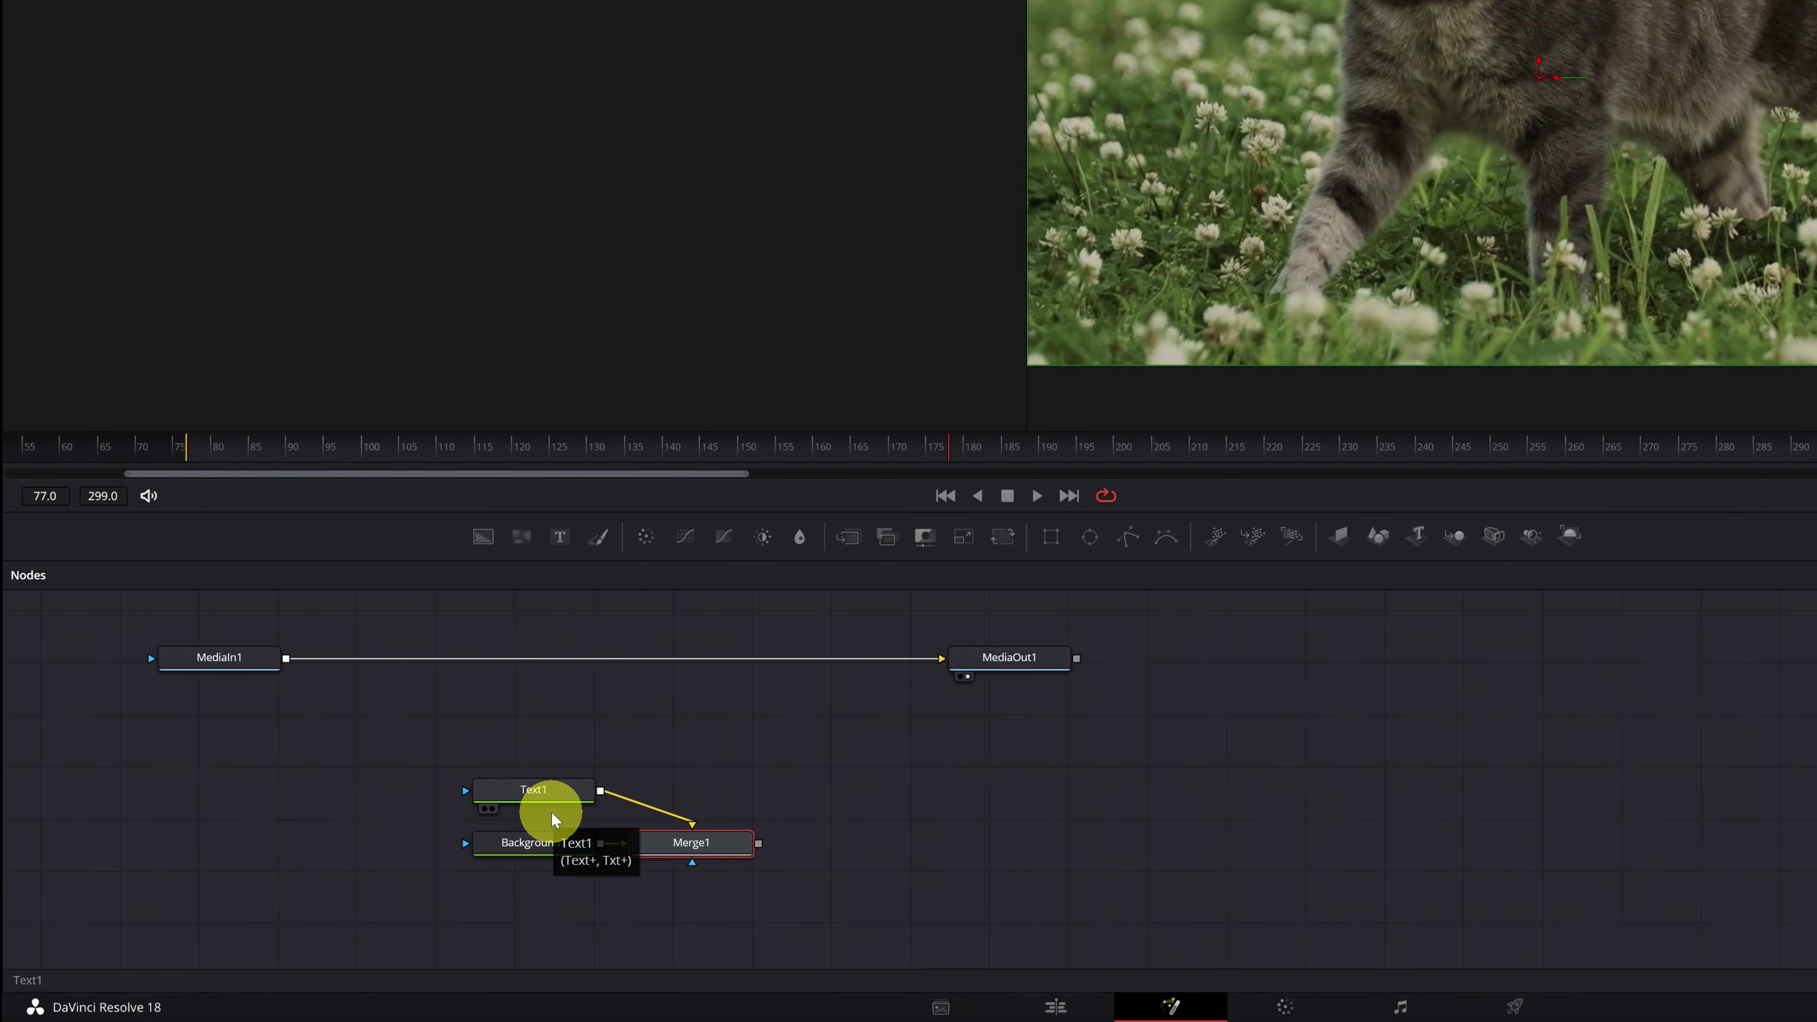
{"action": "left_click_drag", "start_coordinate": [631, 755], "coordinate": [689, 779]}
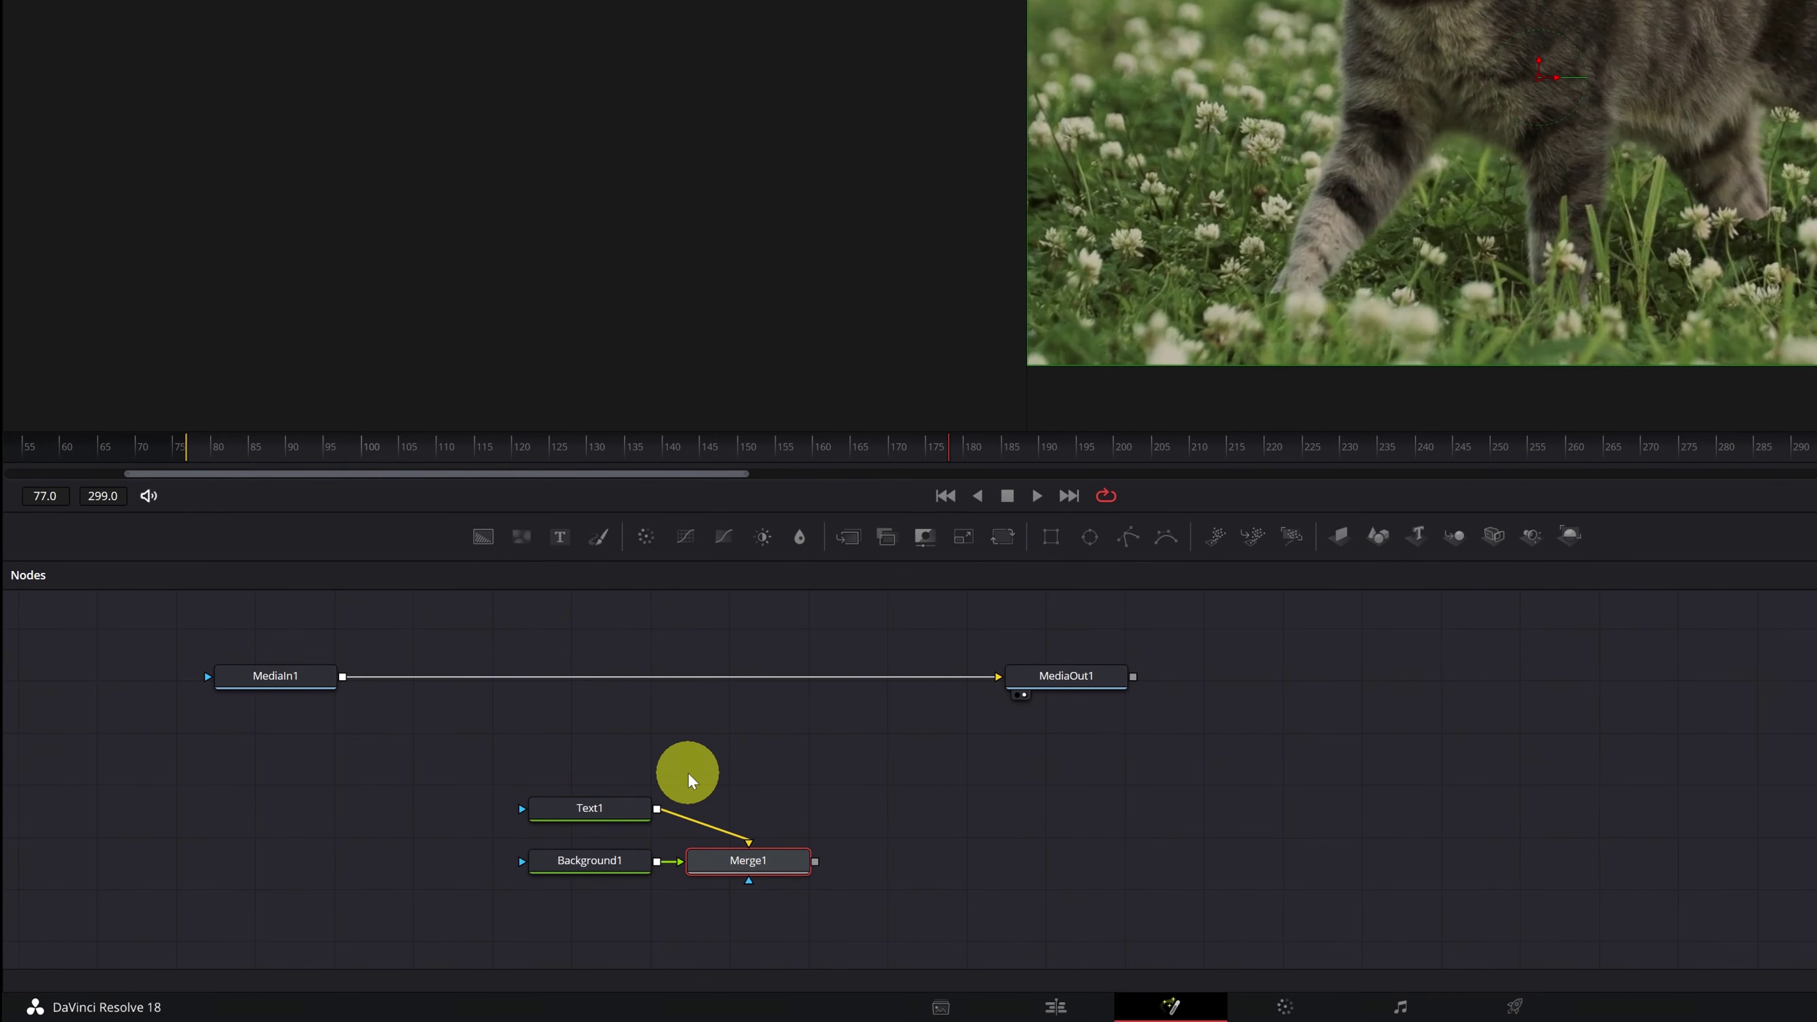
{"action": "scroll", "coordinate": [687, 777], "scroll_direction": "down", "scroll_amount": 2}
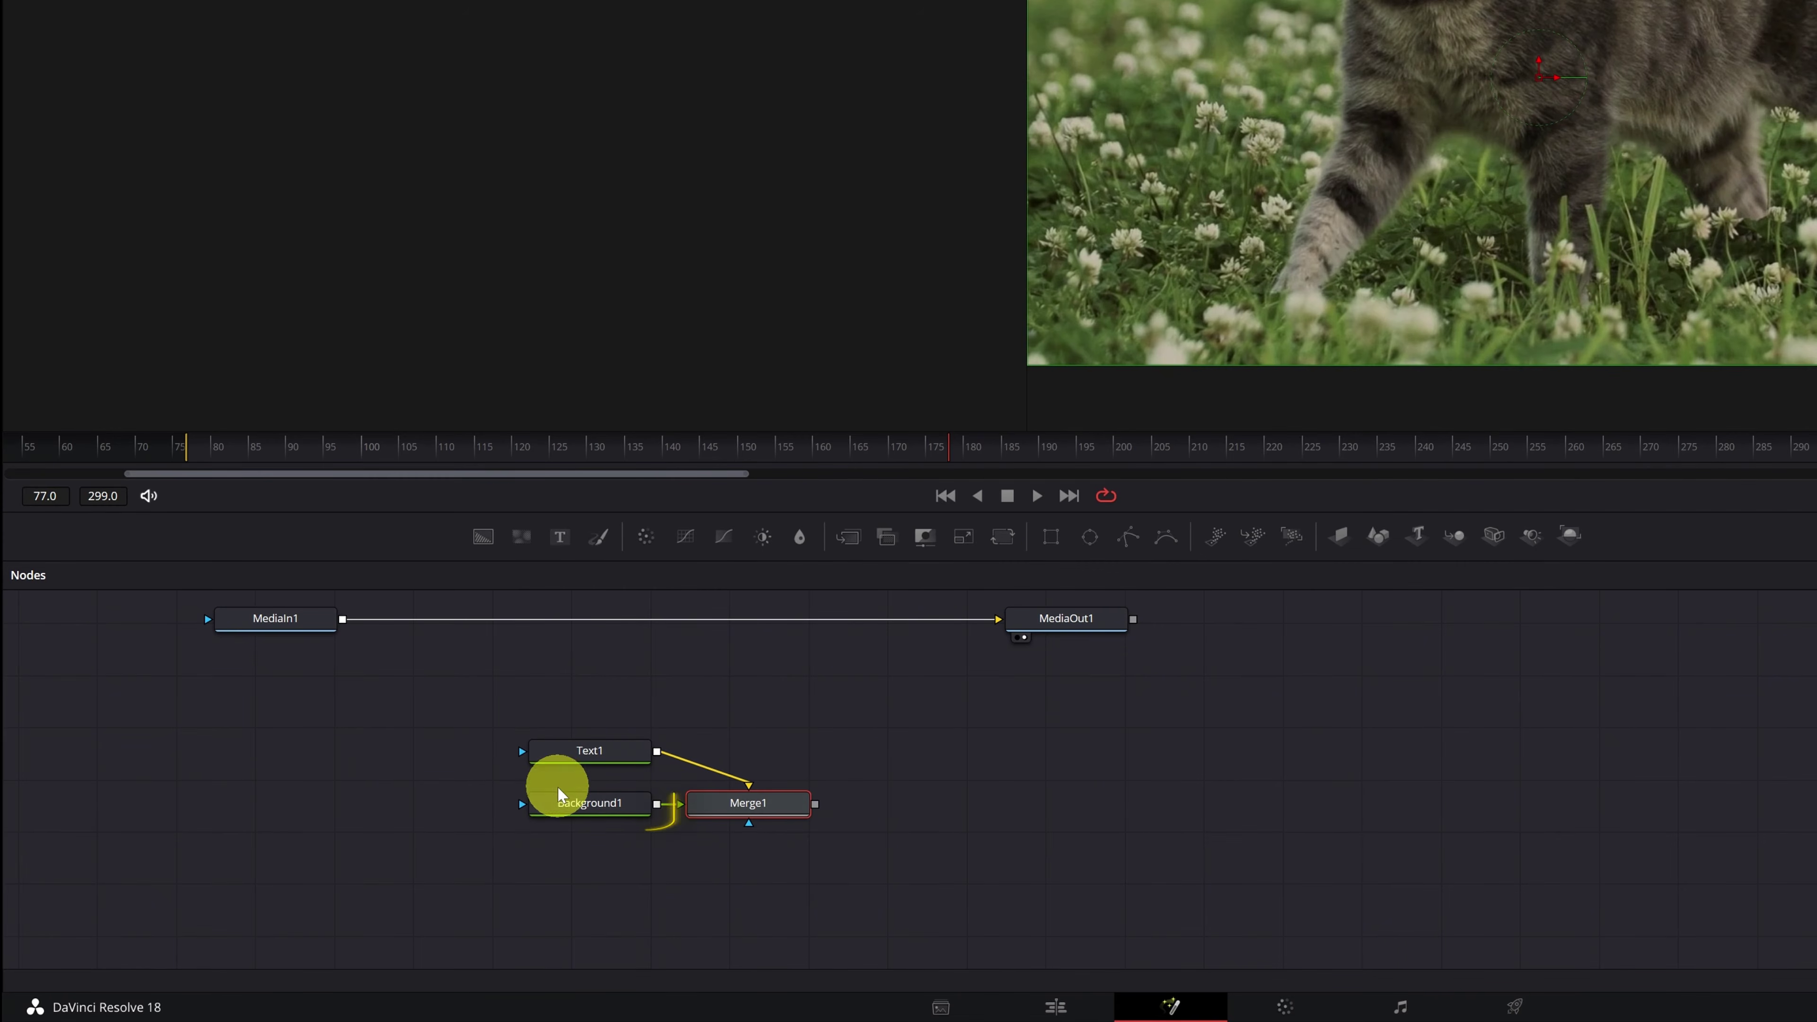
{"action": "left_click", "coordinate": [570, 803]}
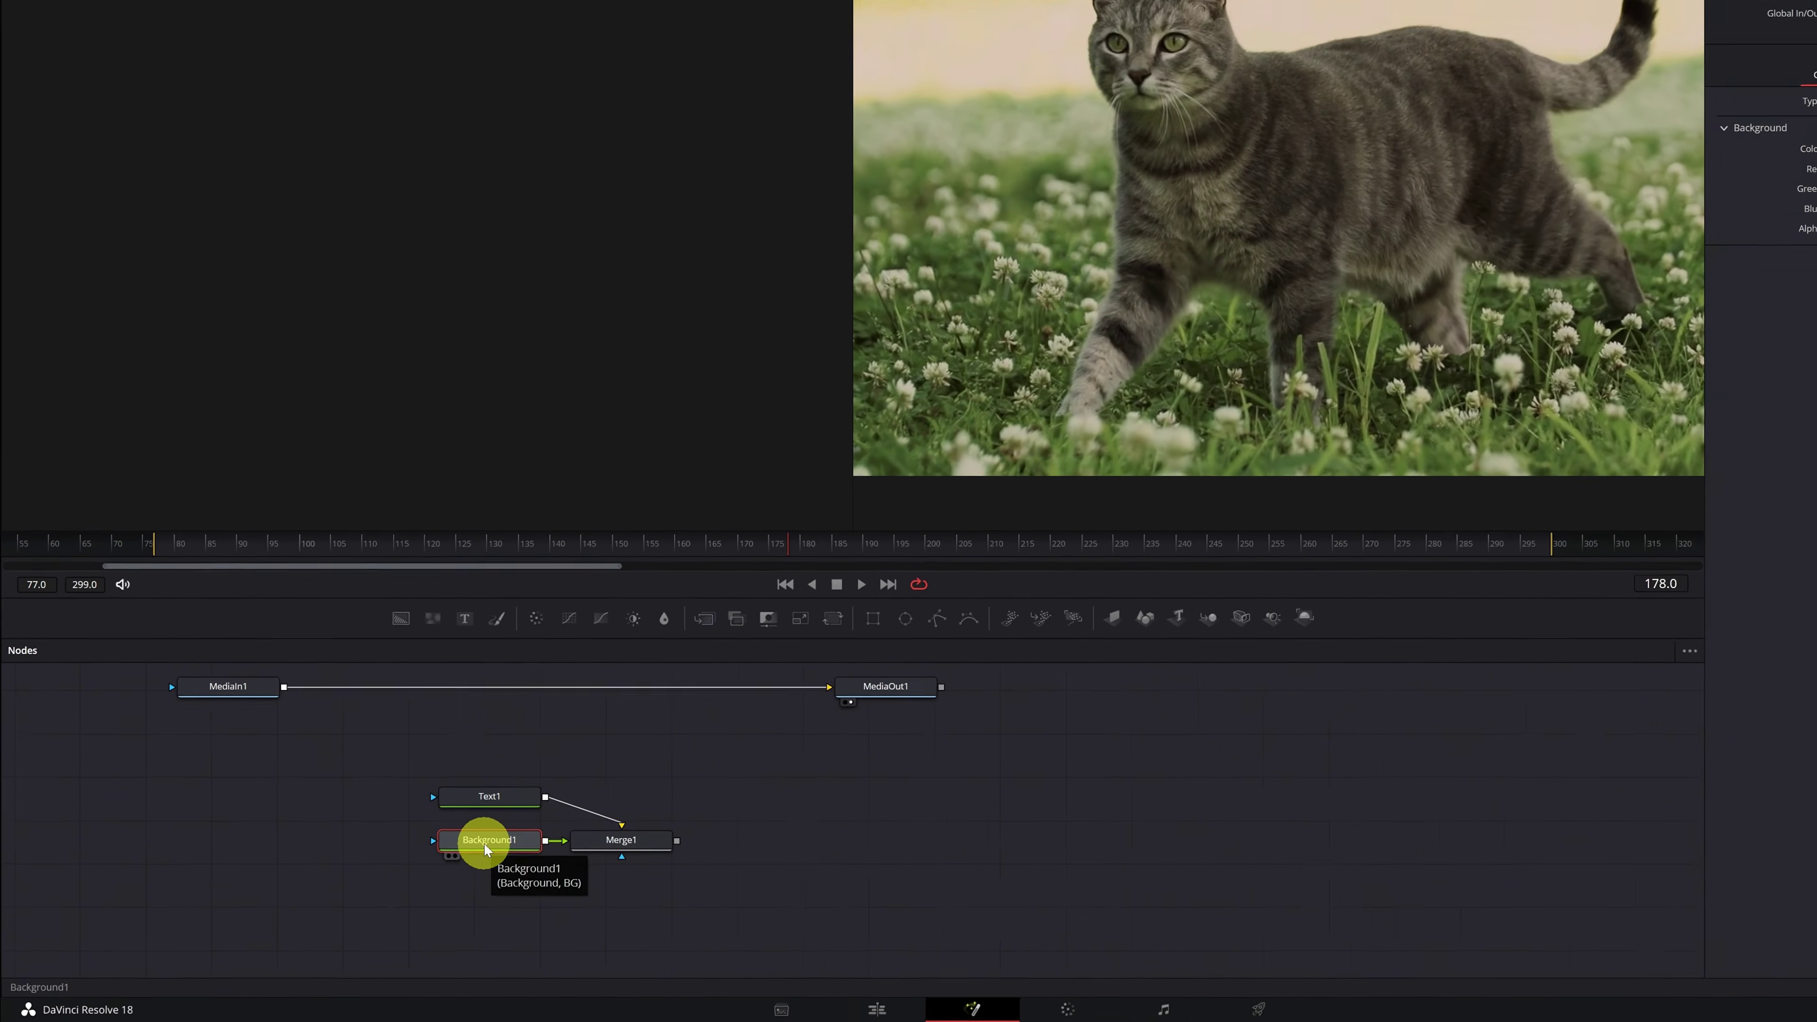
{"action": "left_click", "coordinate": [1732, 21]}
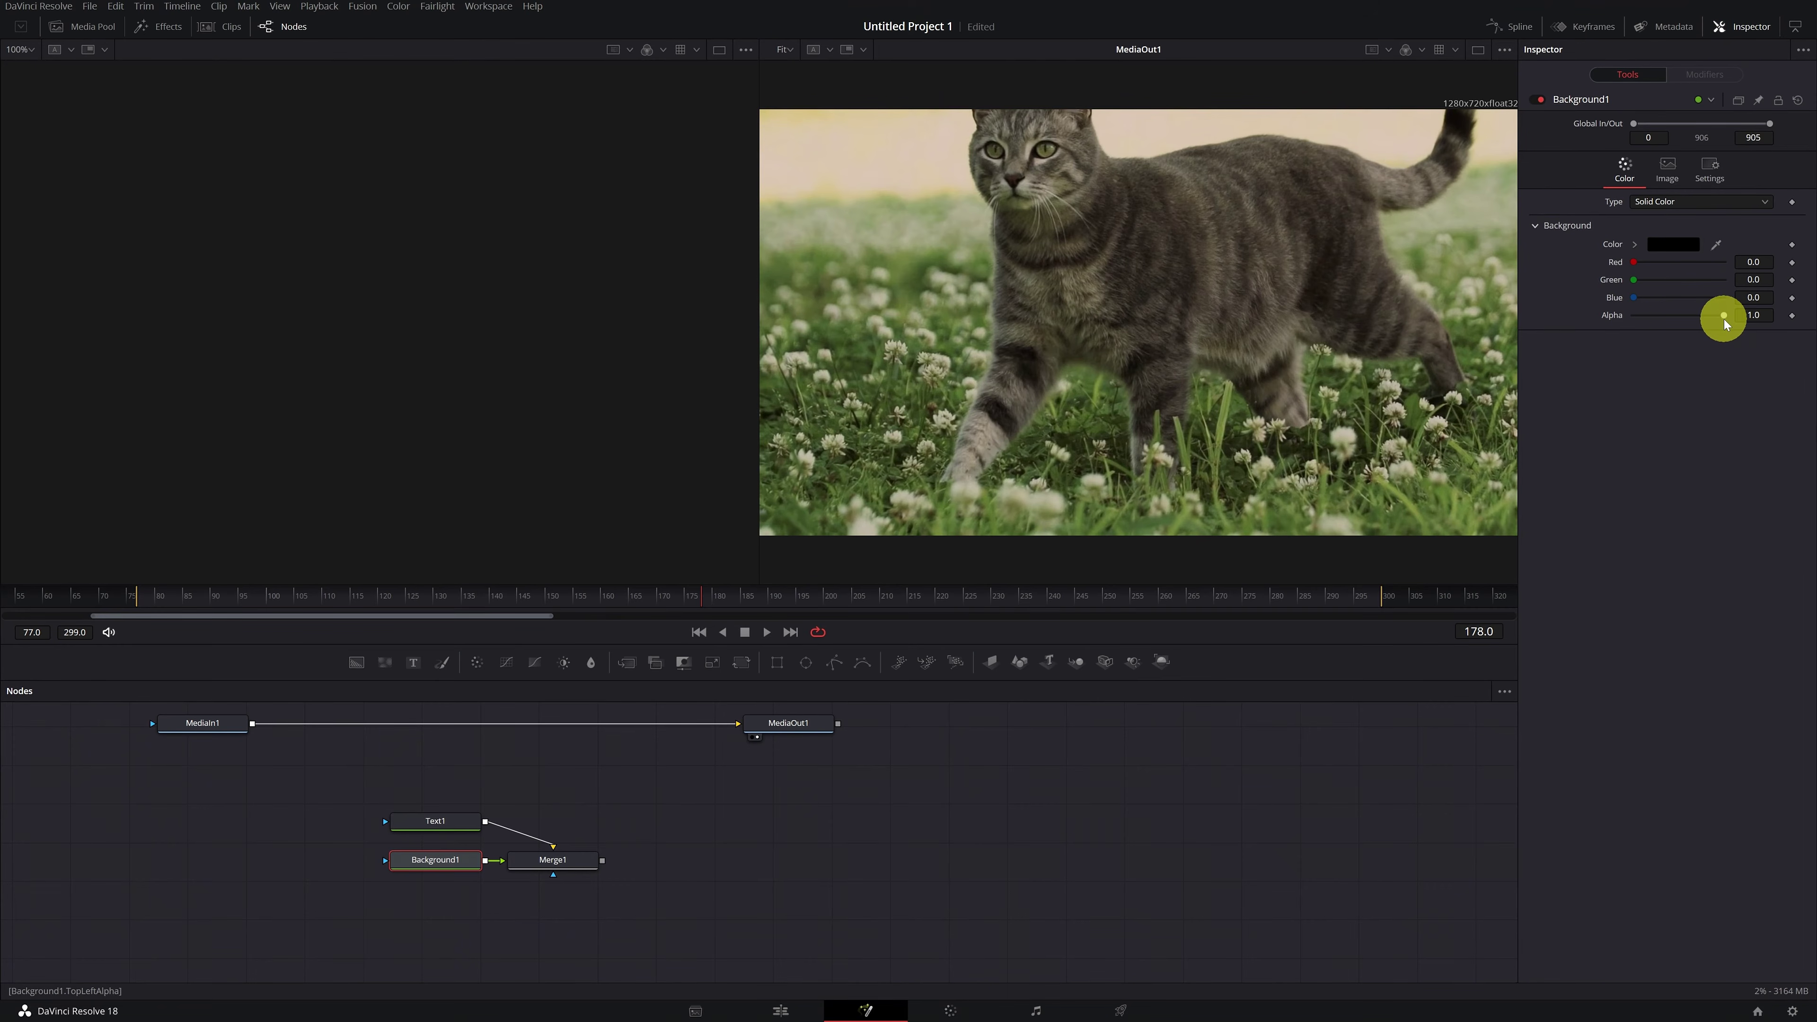
{"action": "left_click_drag", "start_coordinate": [1724, 316], "coordinate": [1616, 320]}
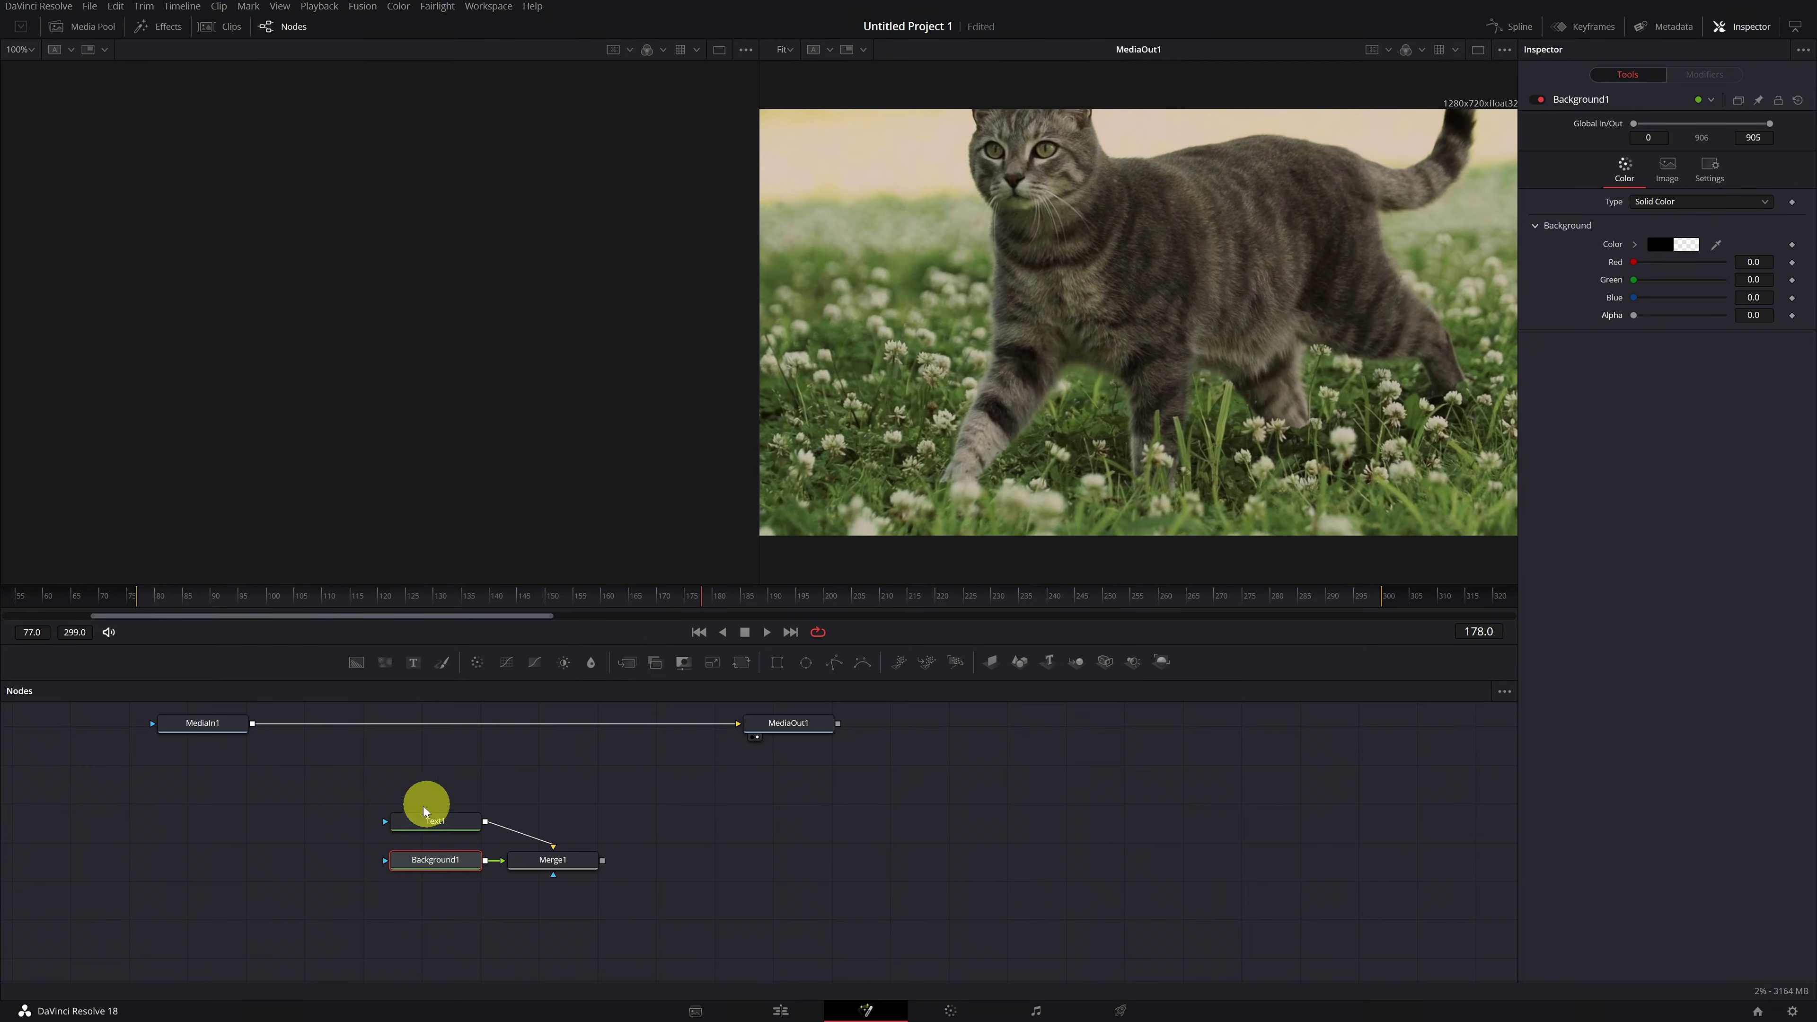
- Enter KITTENS as the text of Text1 and set its font to Microsoft YaHei UI
{"action": "left_click", "coordinate": [438, 821]}
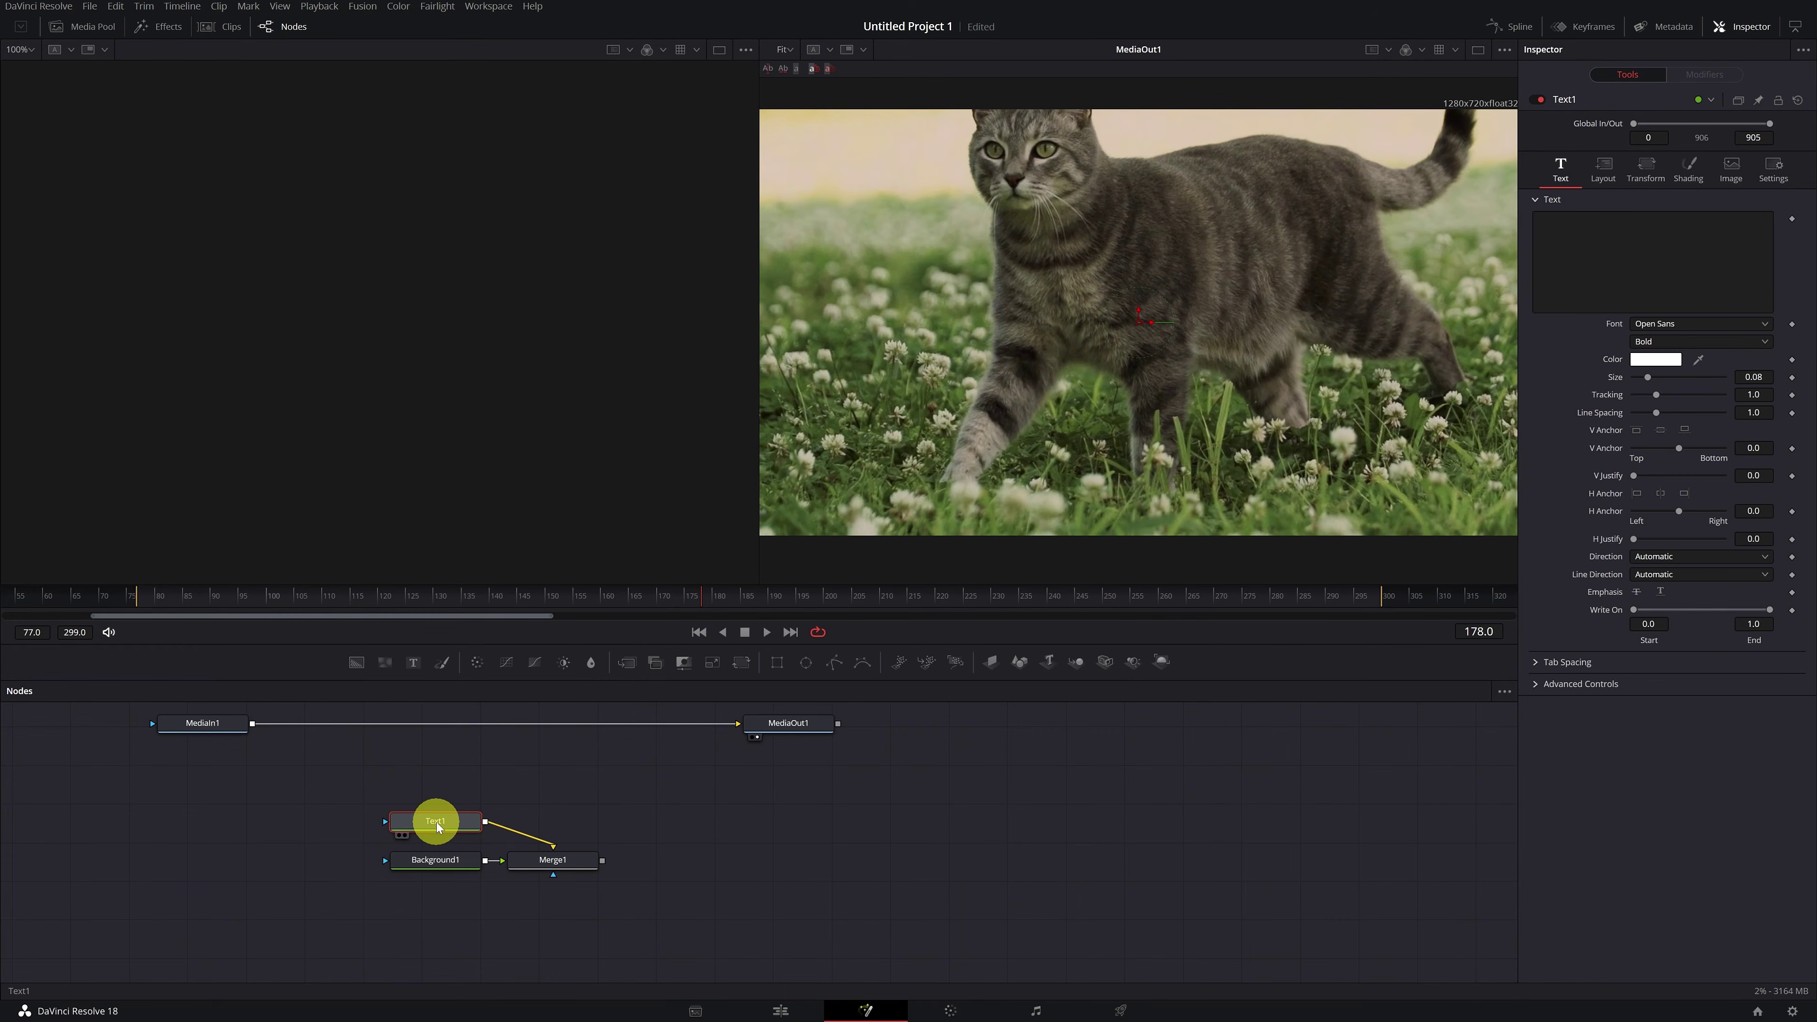
{"action": "left_click", "coordinate": [1629, 256]}
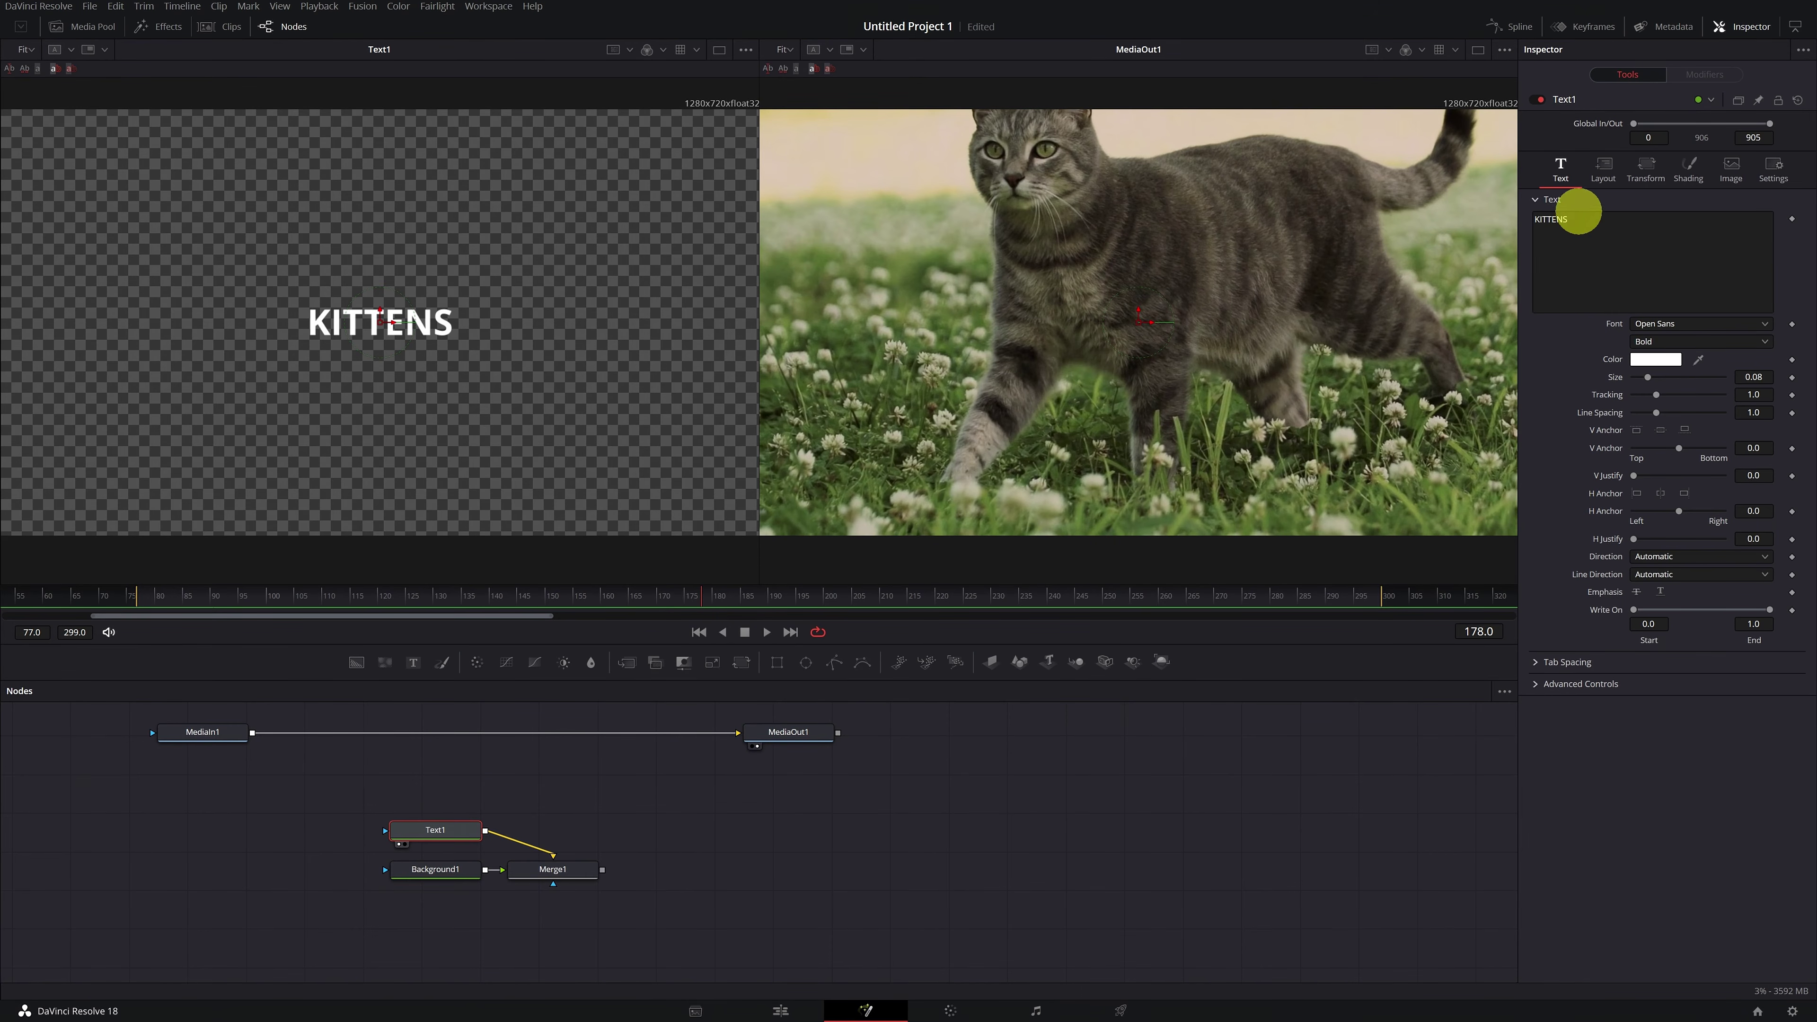
{"action": "left_click", "coordinate": [1717, 324]}
{"action": "left_click", "coordinate": [1731, 404]}
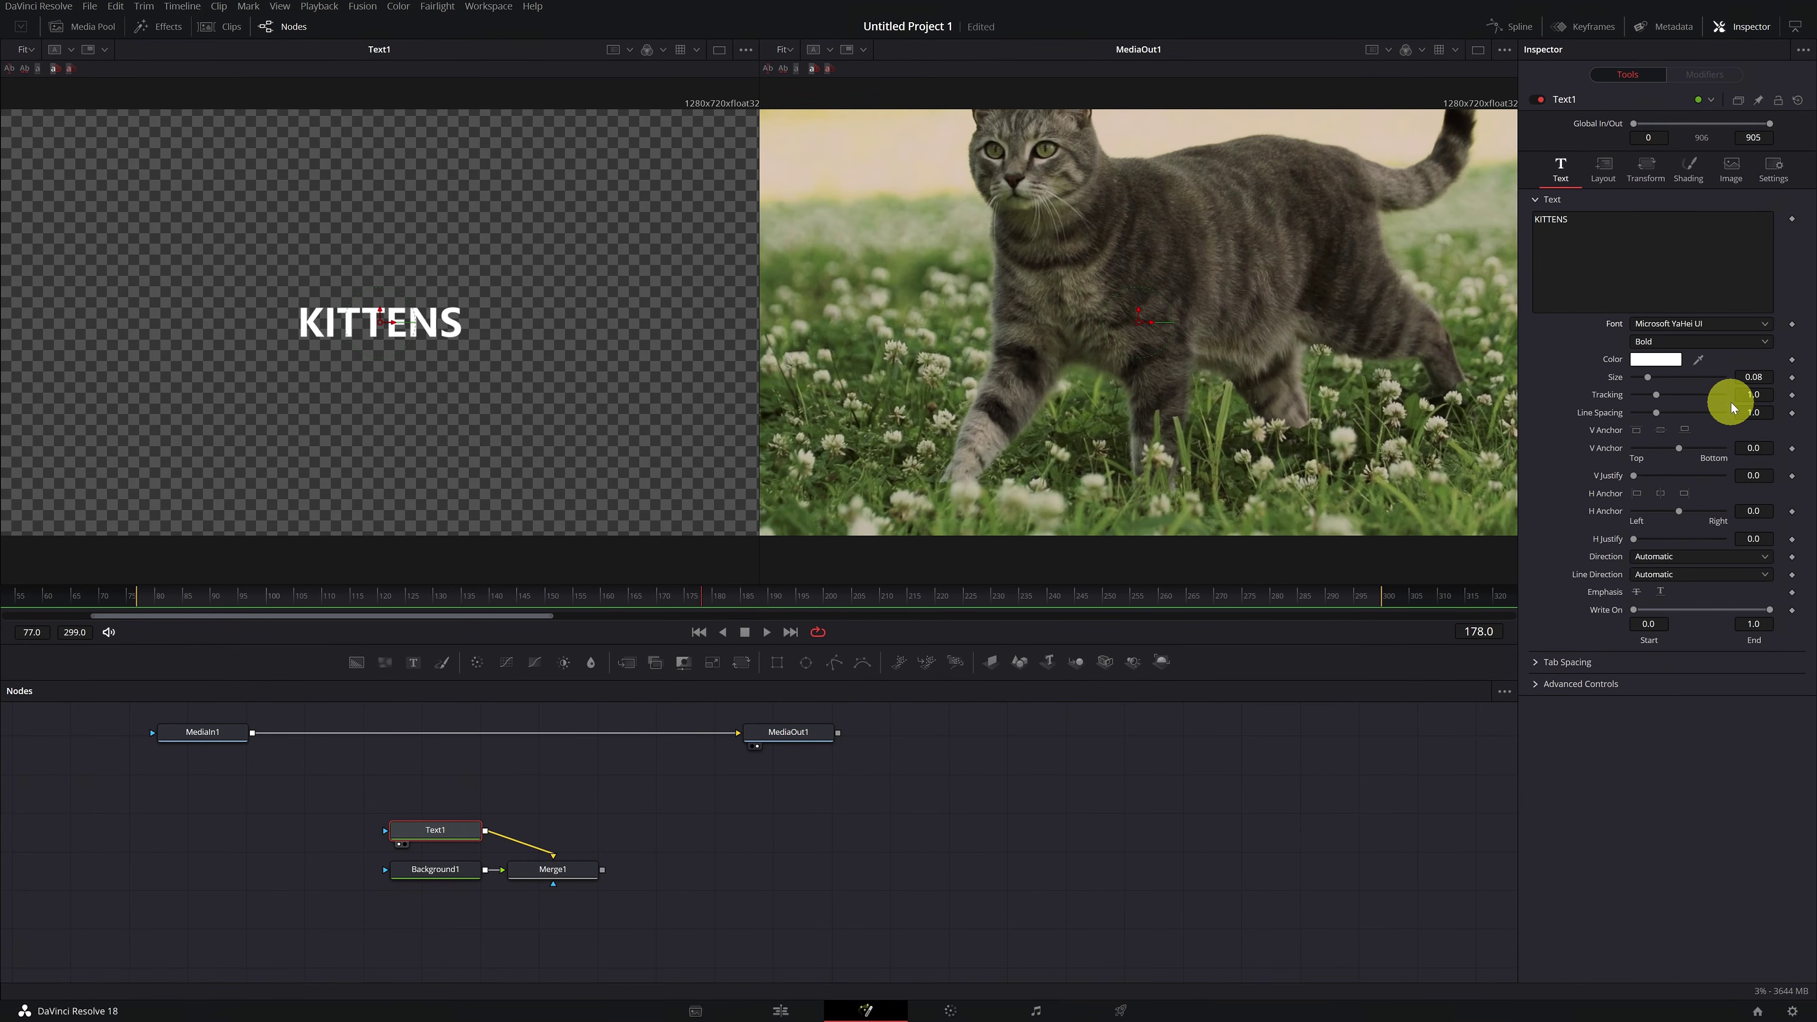
- Color the KITTENS text pale mint (#bbffe6) and set its size to 0.1111
{"action": "left_click", "coordinate": [1656, 359]}
{"action": "left_click", "coordinate": [1012, 422]}
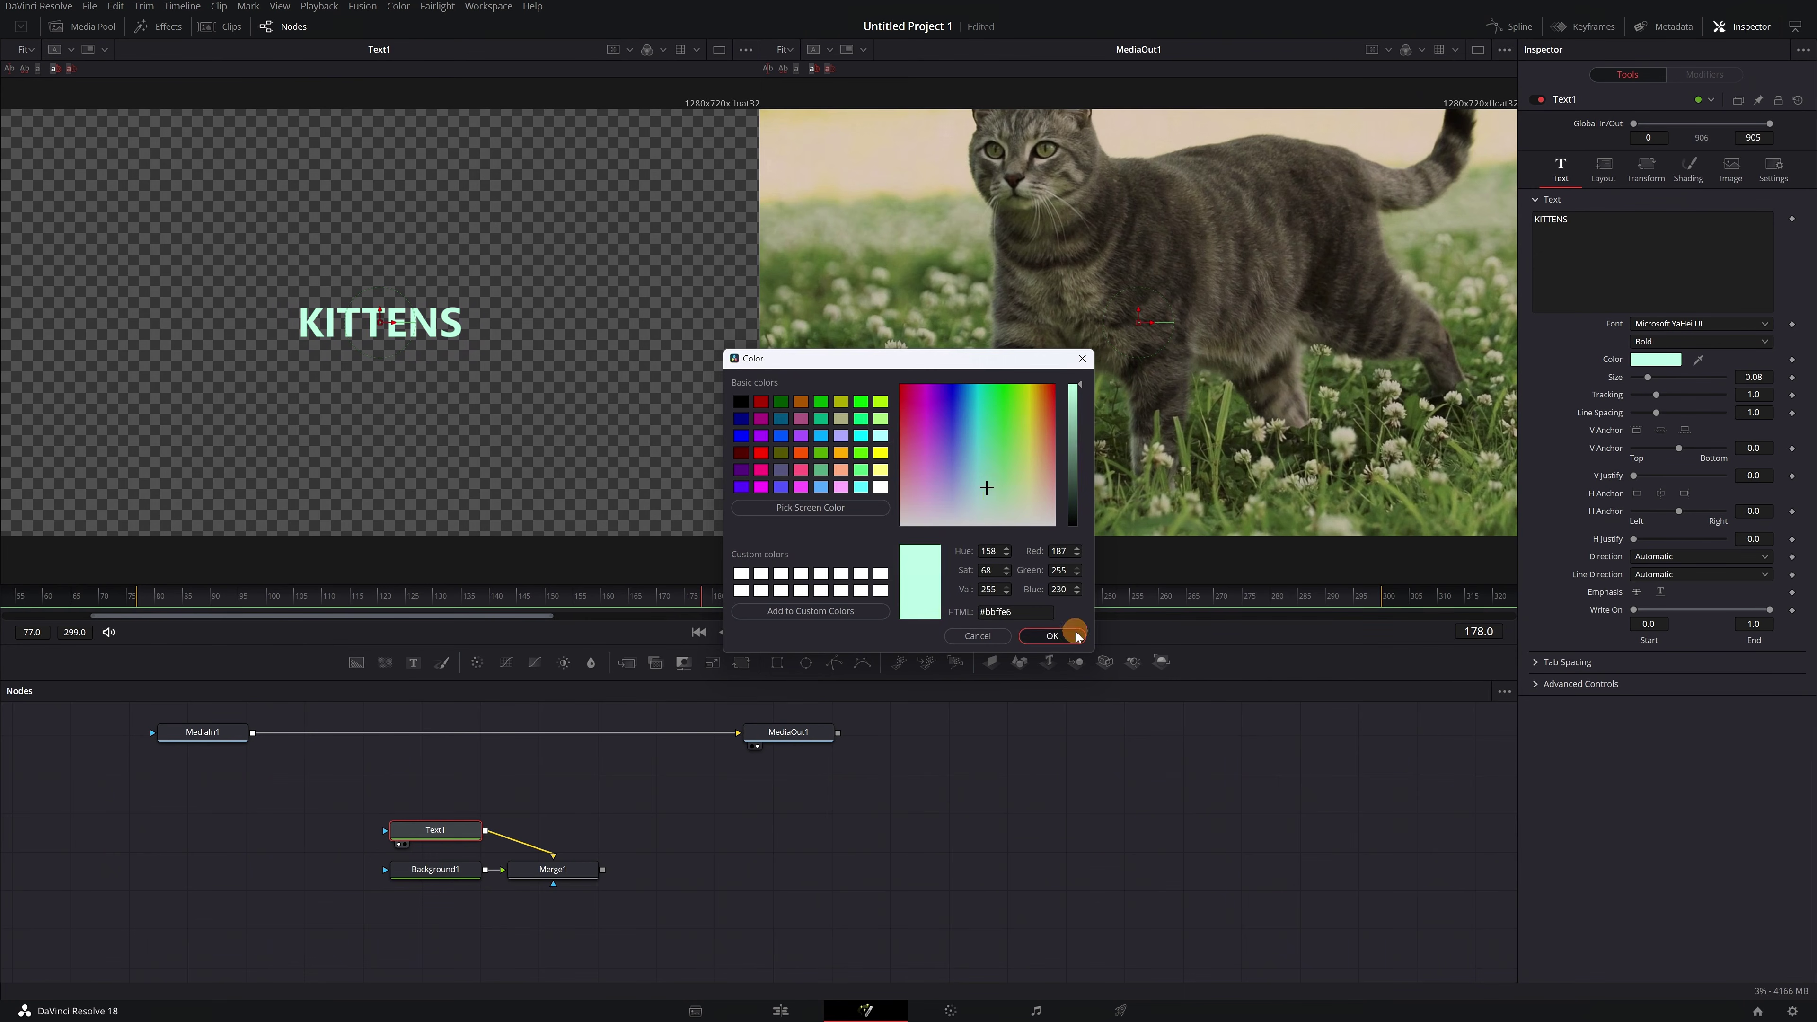
{"action": "left_click", "coordinate": [1056, 636]}
{"action": "left_click_drag", "start_coordinate": [1704, 377], "coordinate": [1746, 377]}
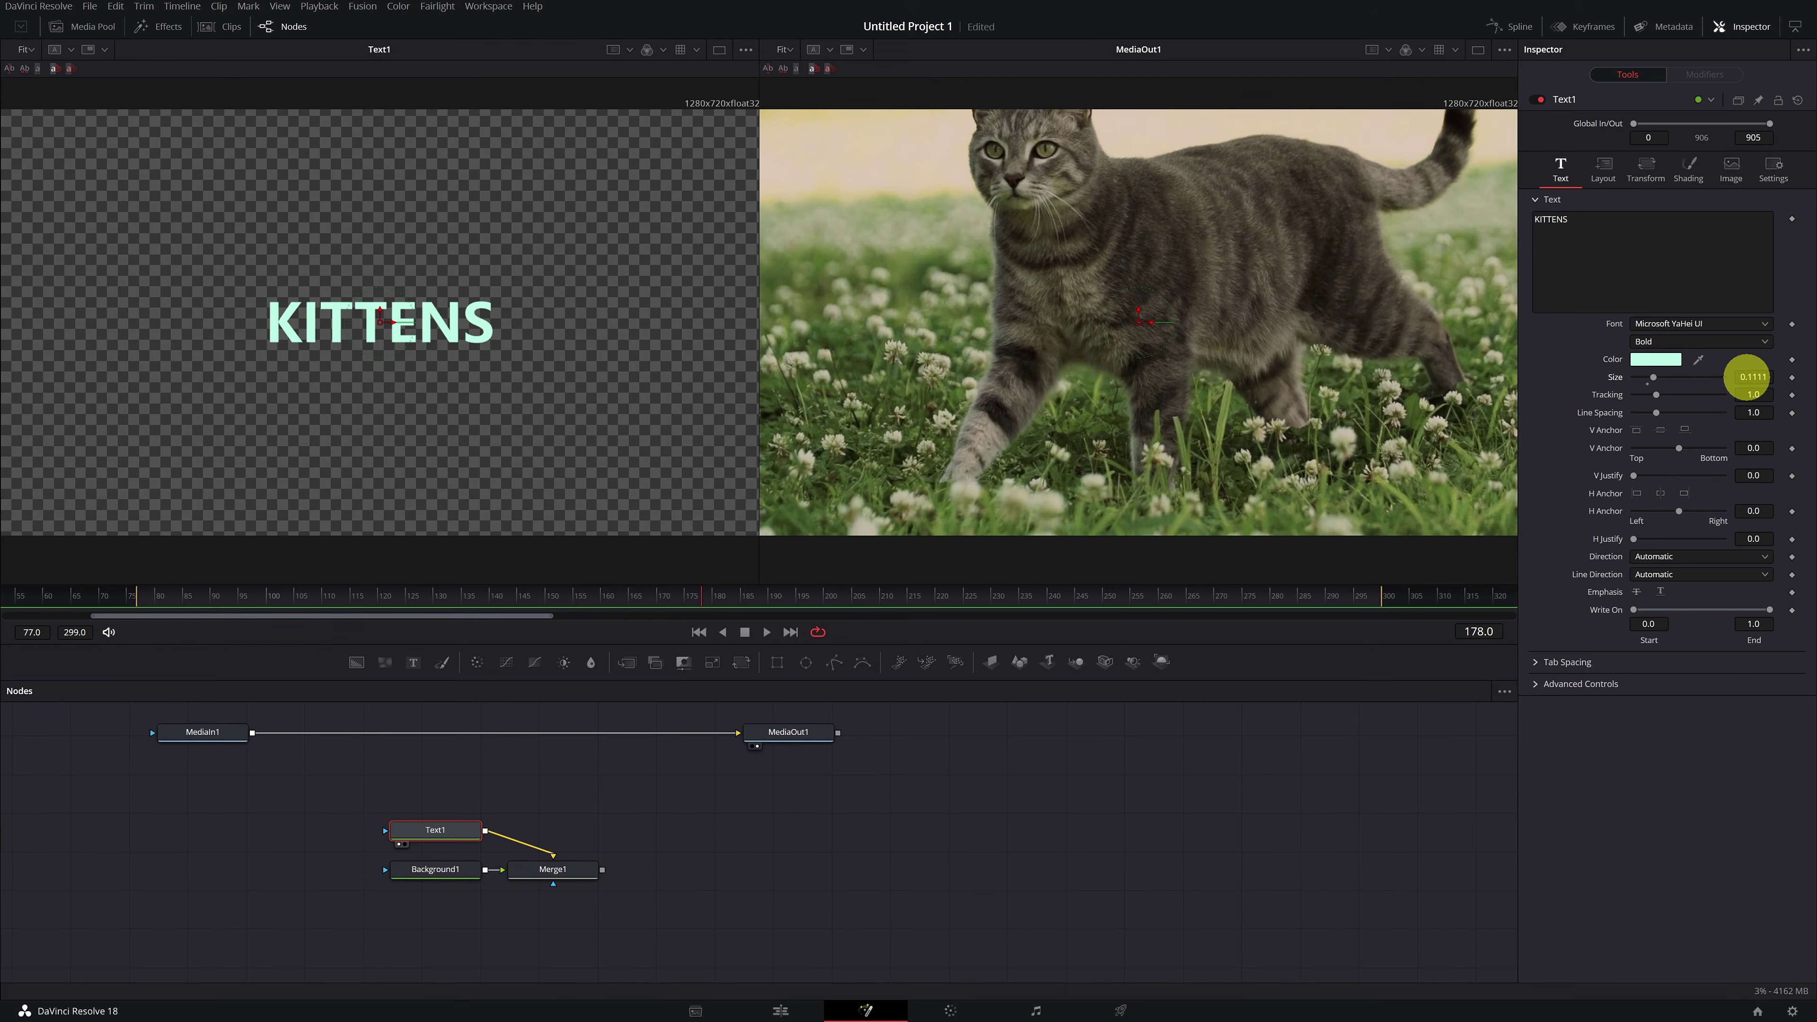
- Add a second Media Out node after Merge1 and show it in the viewer that displays MediaOut1
{"action": "left_click", "coordinate": [554, 872]}
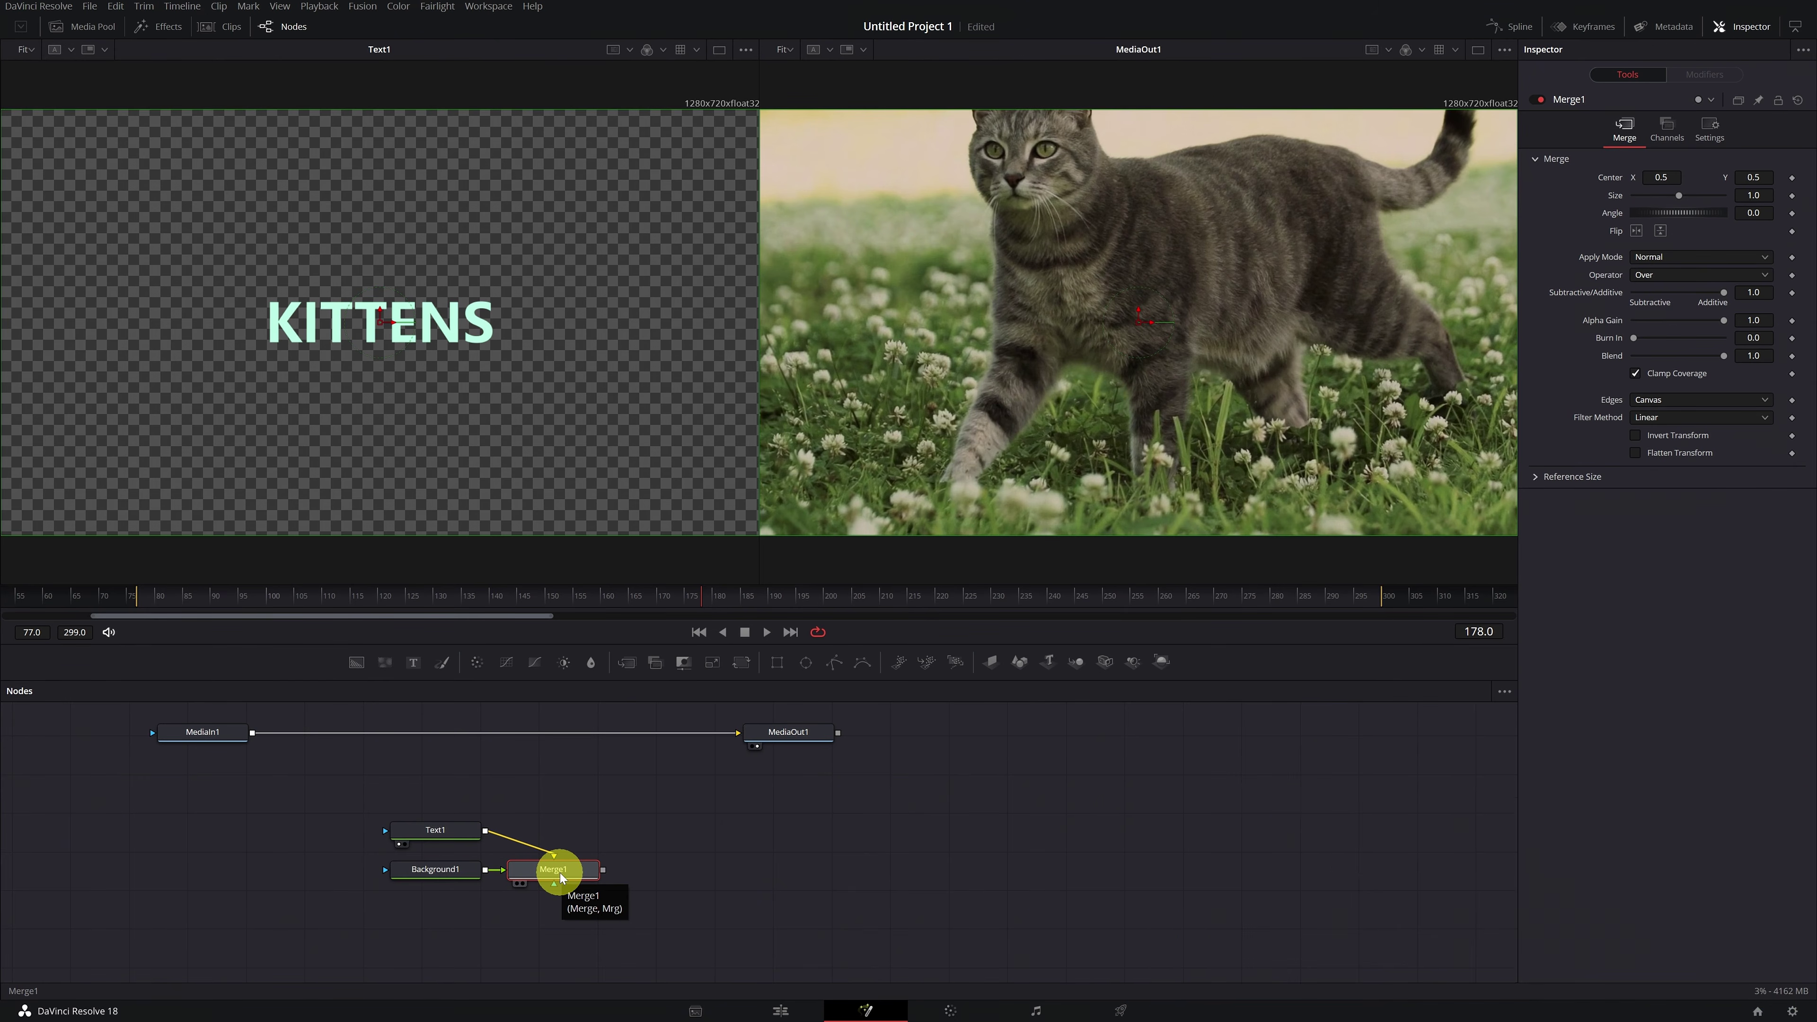
{"action": "key", "text": "ctrl+space"}
{"action": "type", "text": "media o"}
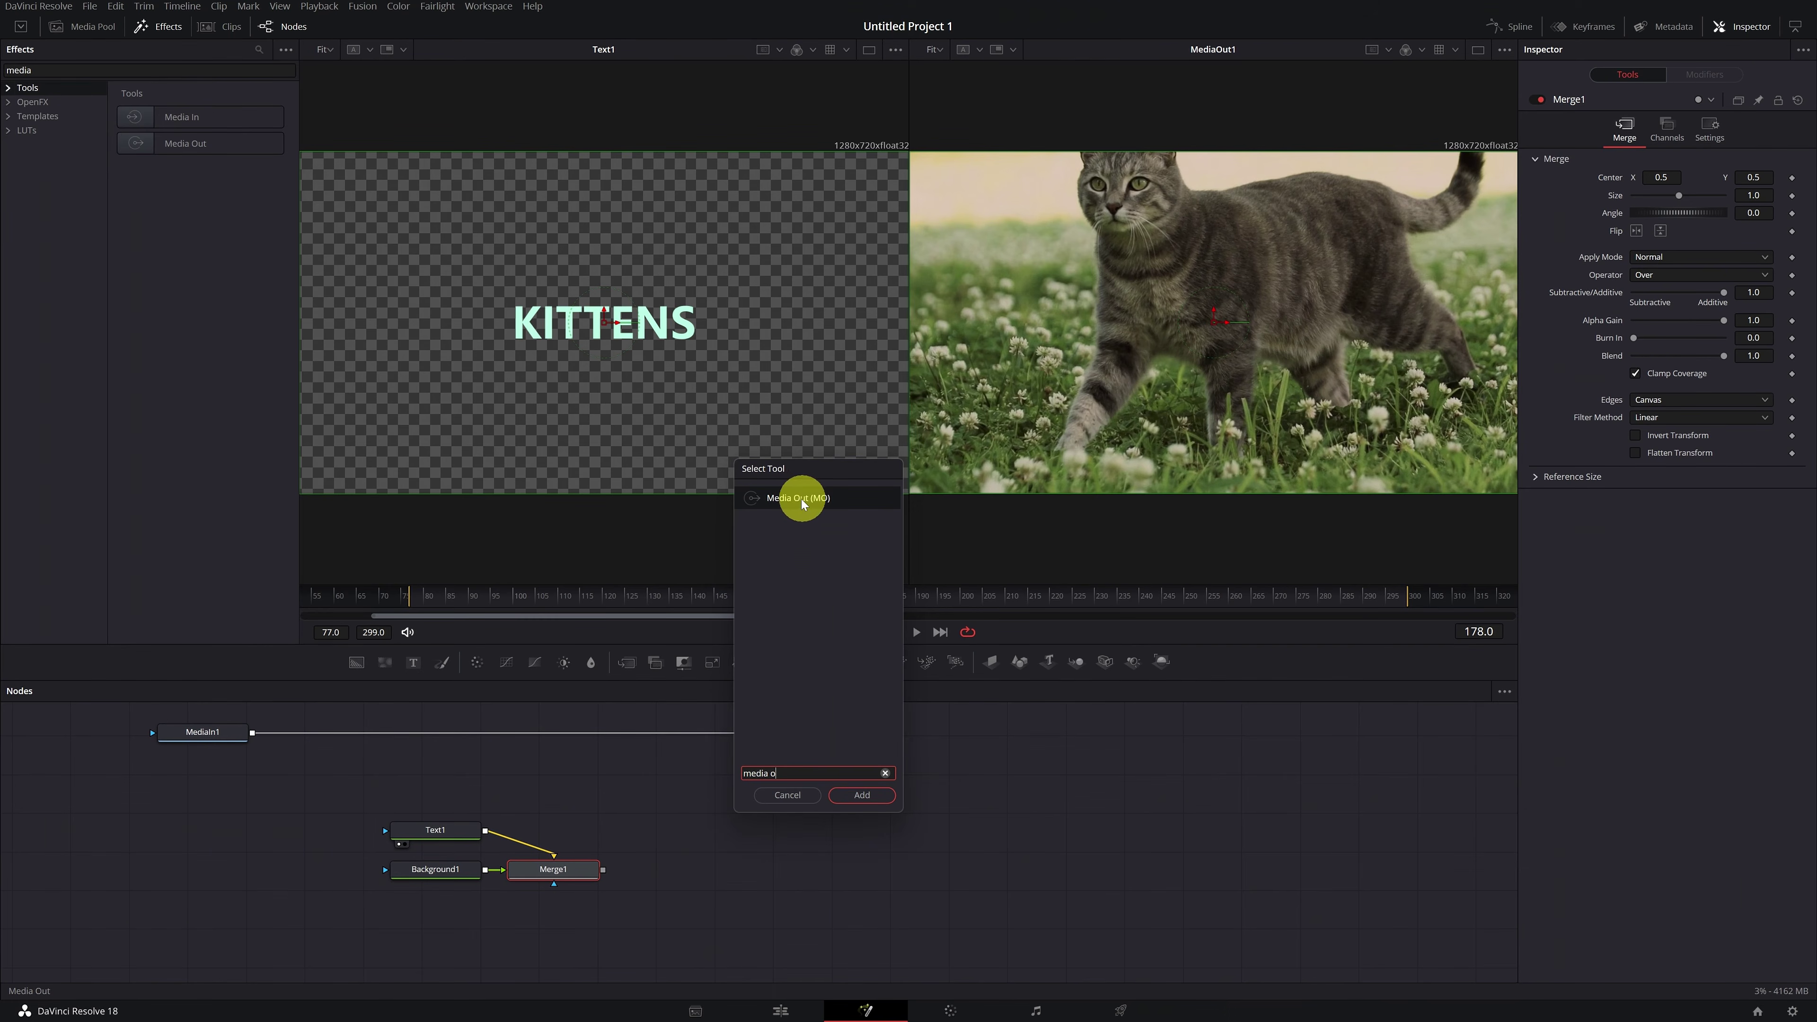
{"action": "left_click", "coordinate": [876, 799]}
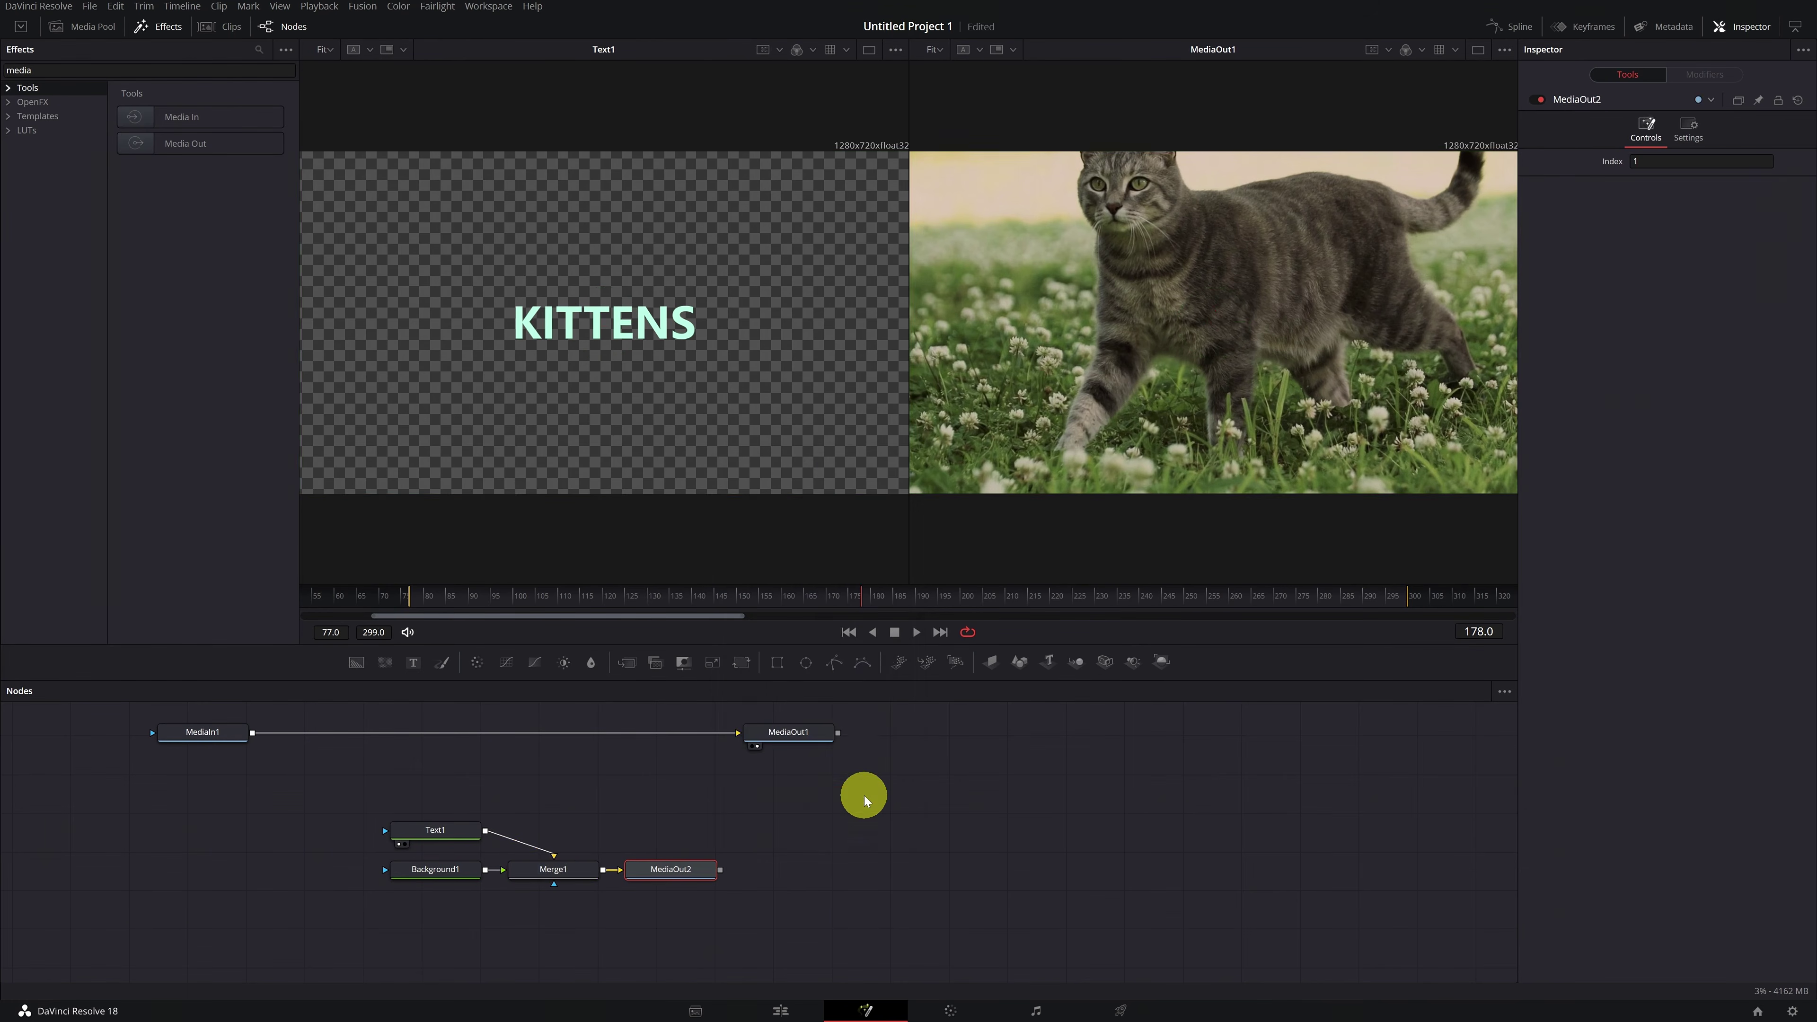
{"action": "left_click_drag", "start_coordinate": [691, 860], "coordinate": [701, 880]}
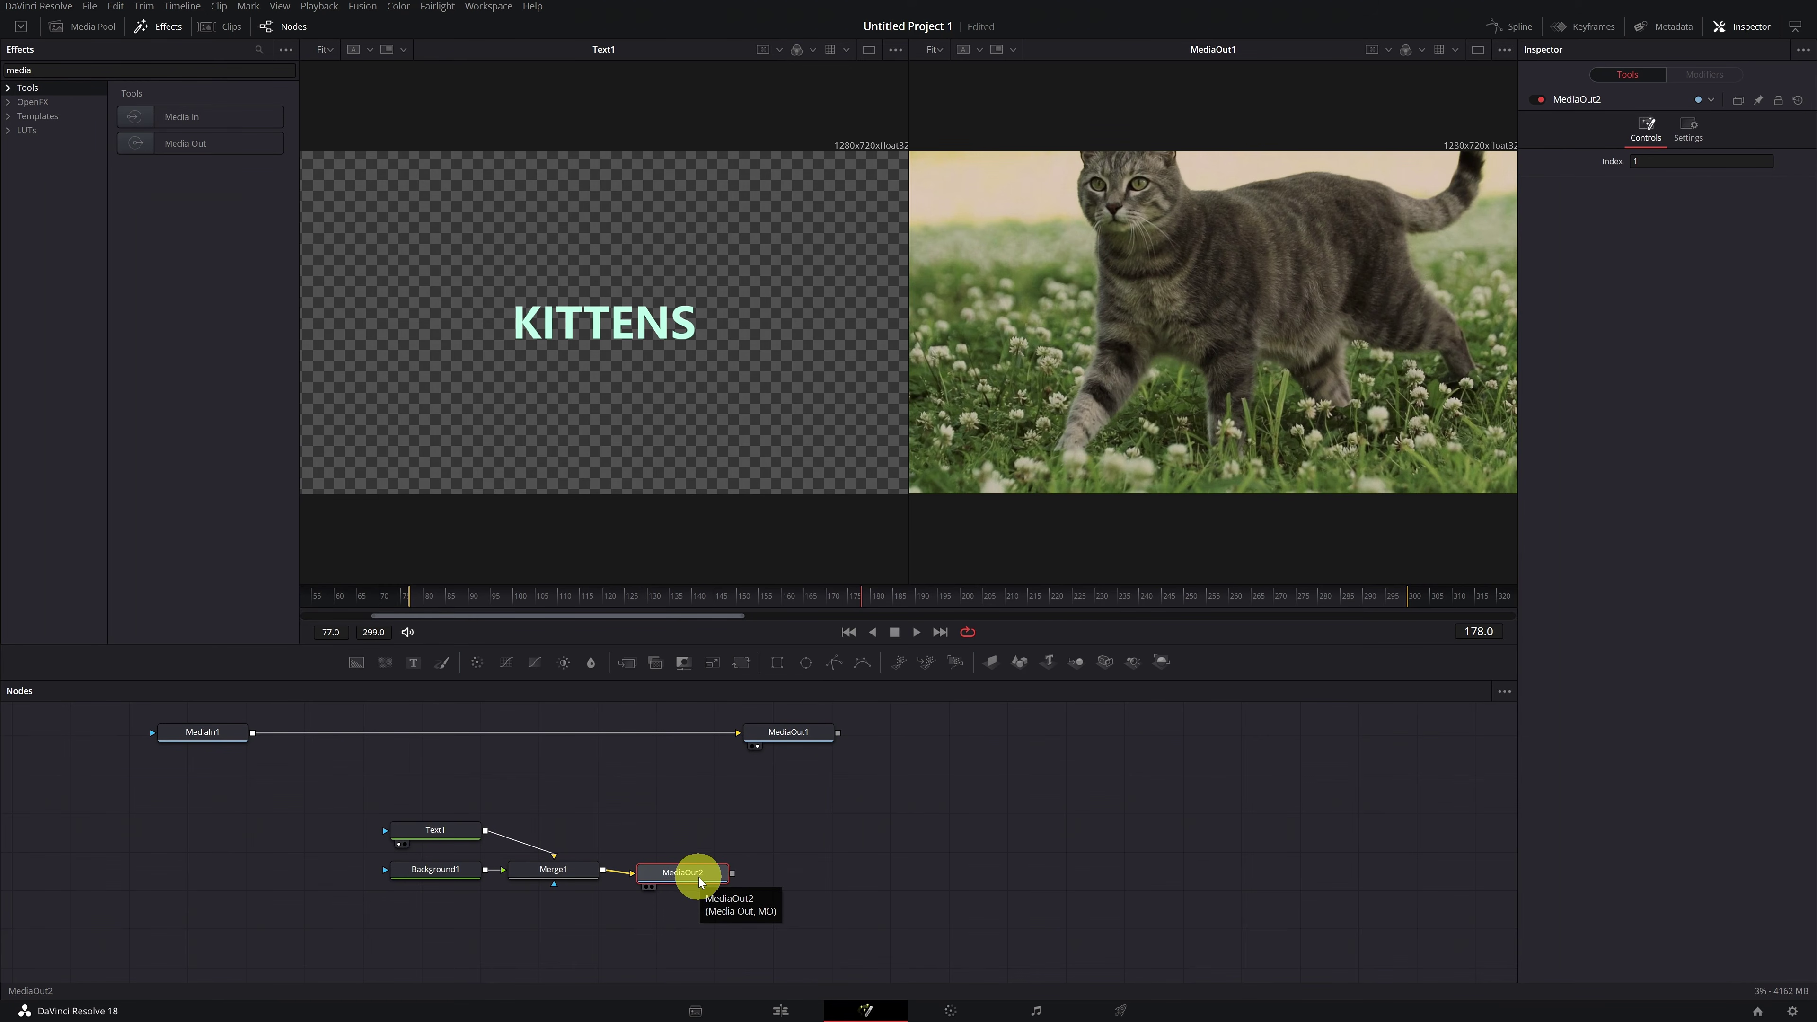
{"action": "left_click", "coordinate": [651, 887]}
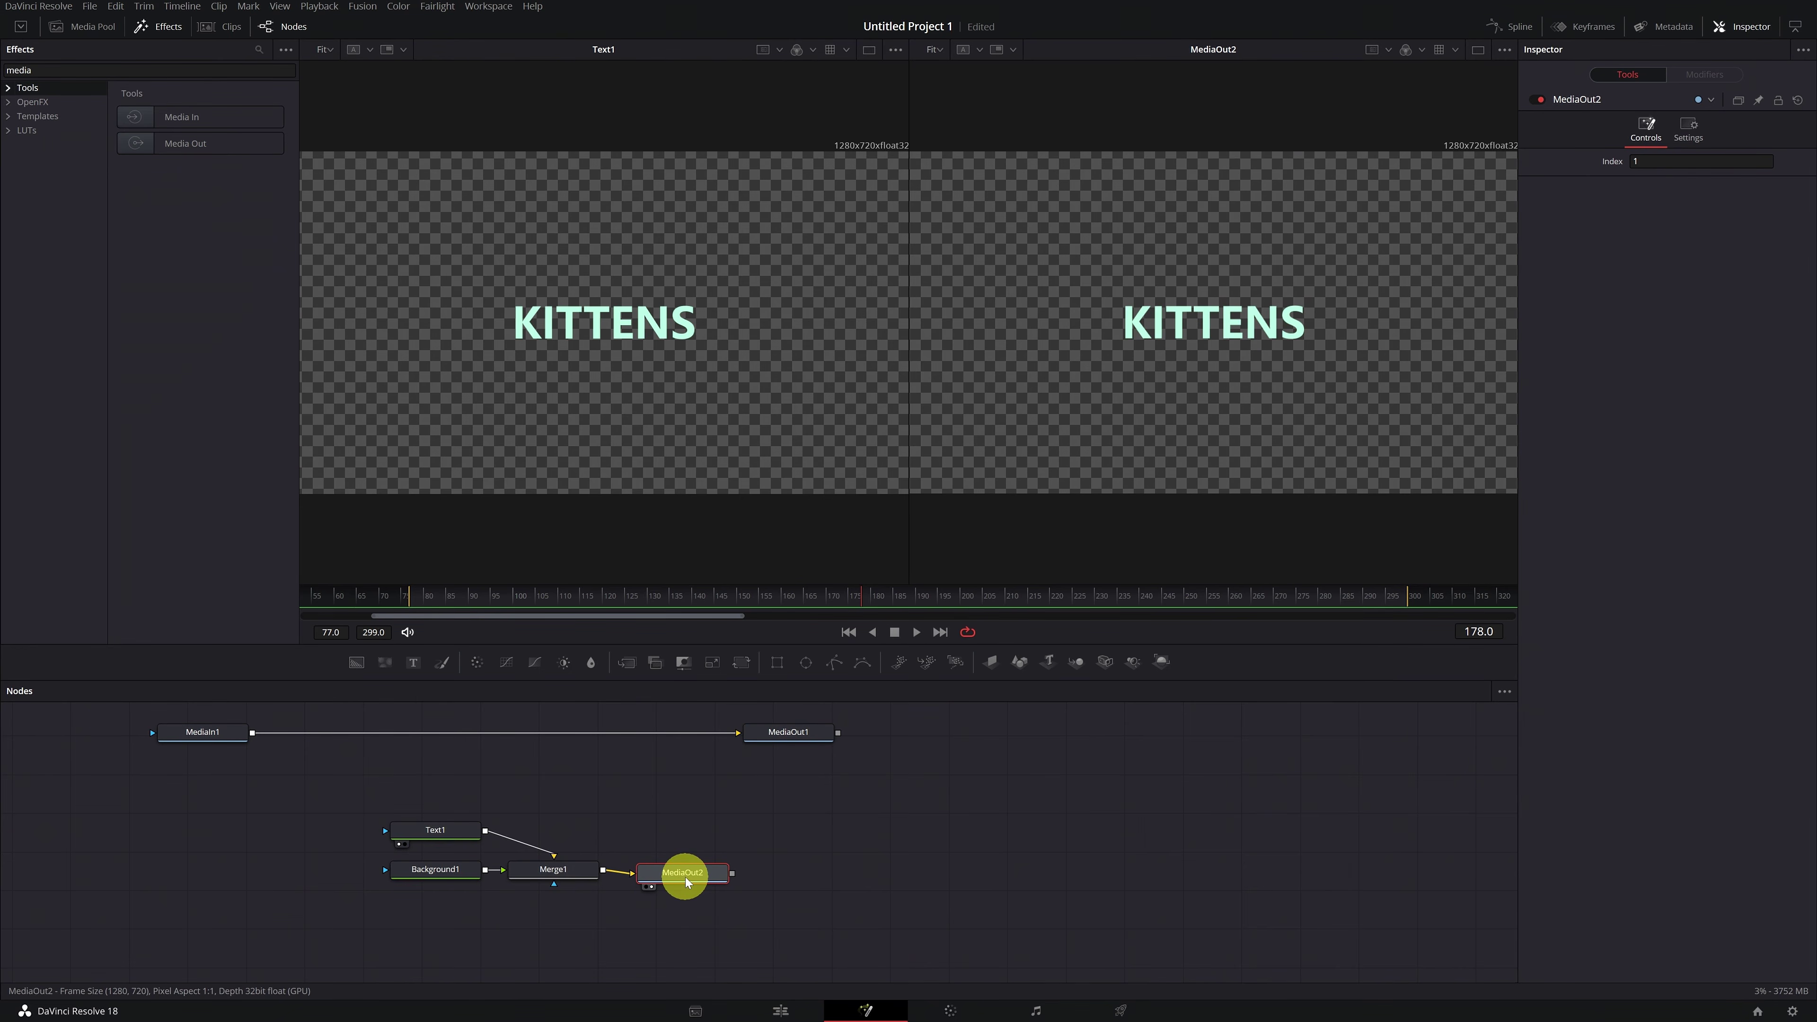
- Add a source to the Color page's node graph and connect it to the Surface Tracker's second RGB input
{"action": "left_click", "coordinate": [946, 1011]}
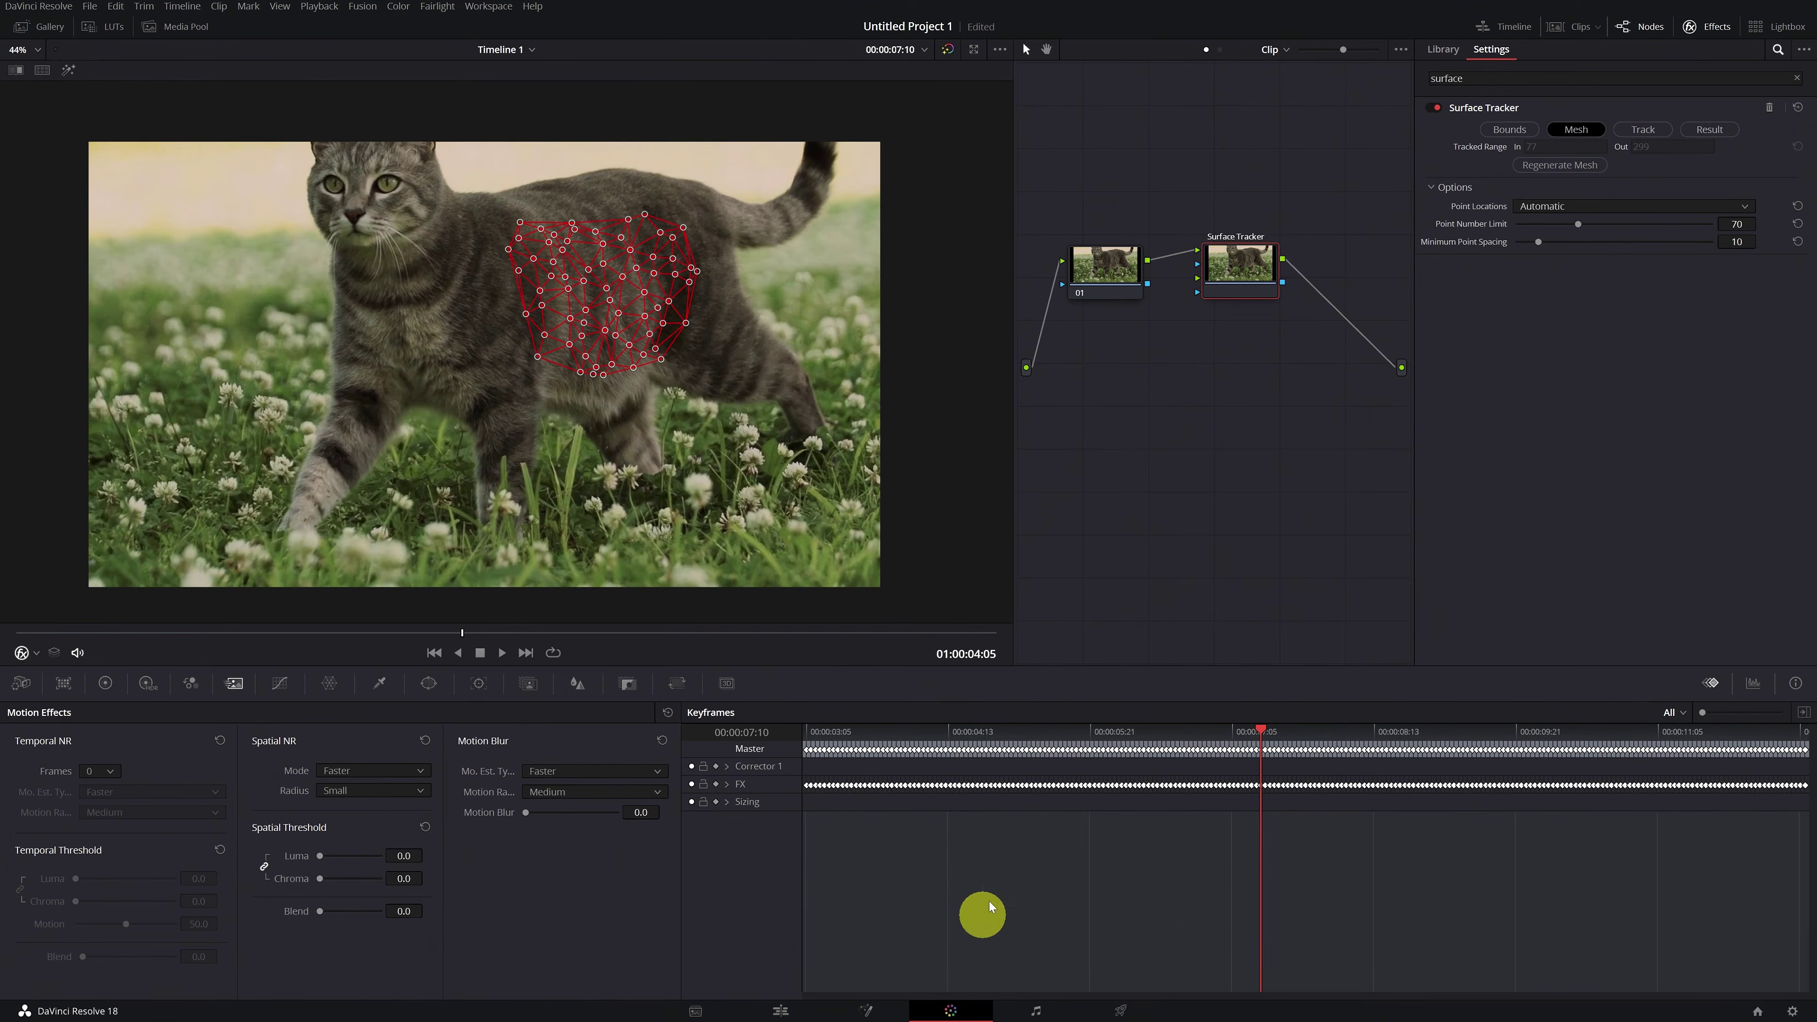
{"action": "right_click", "coordinate": [1125, 390]}
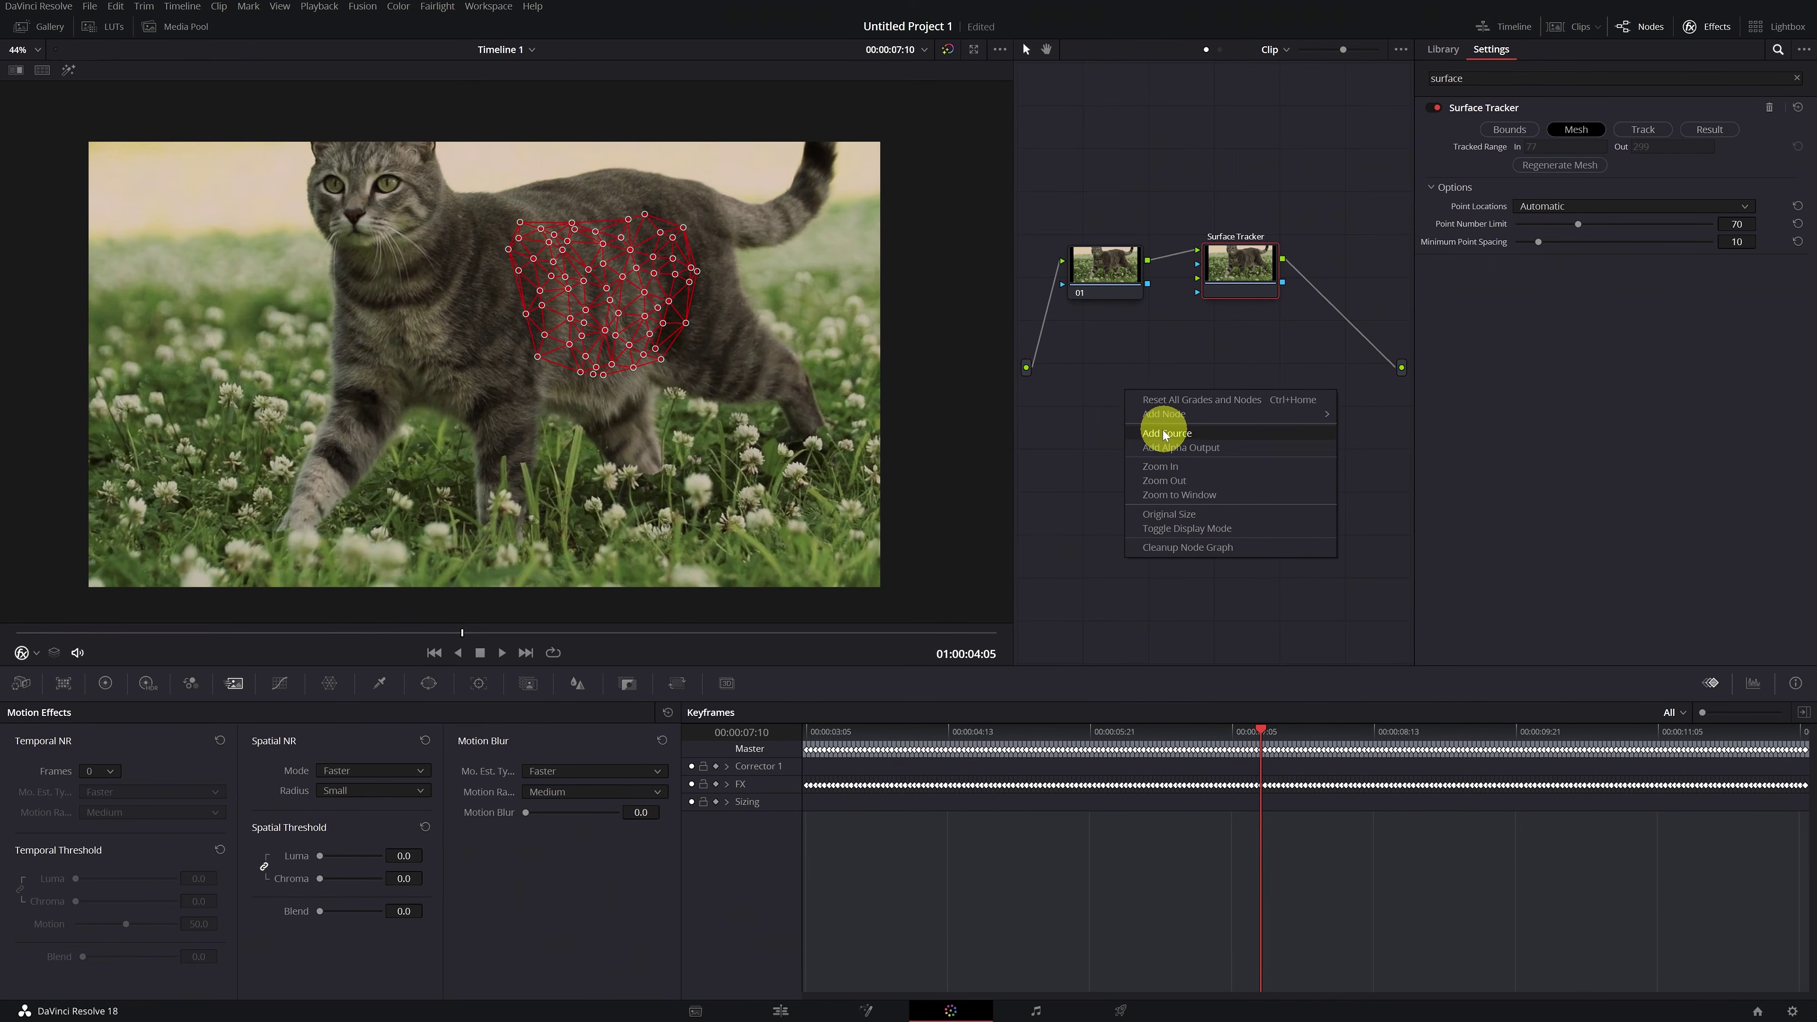
{"action": "left_click", "coordinate": [1178, 436]}
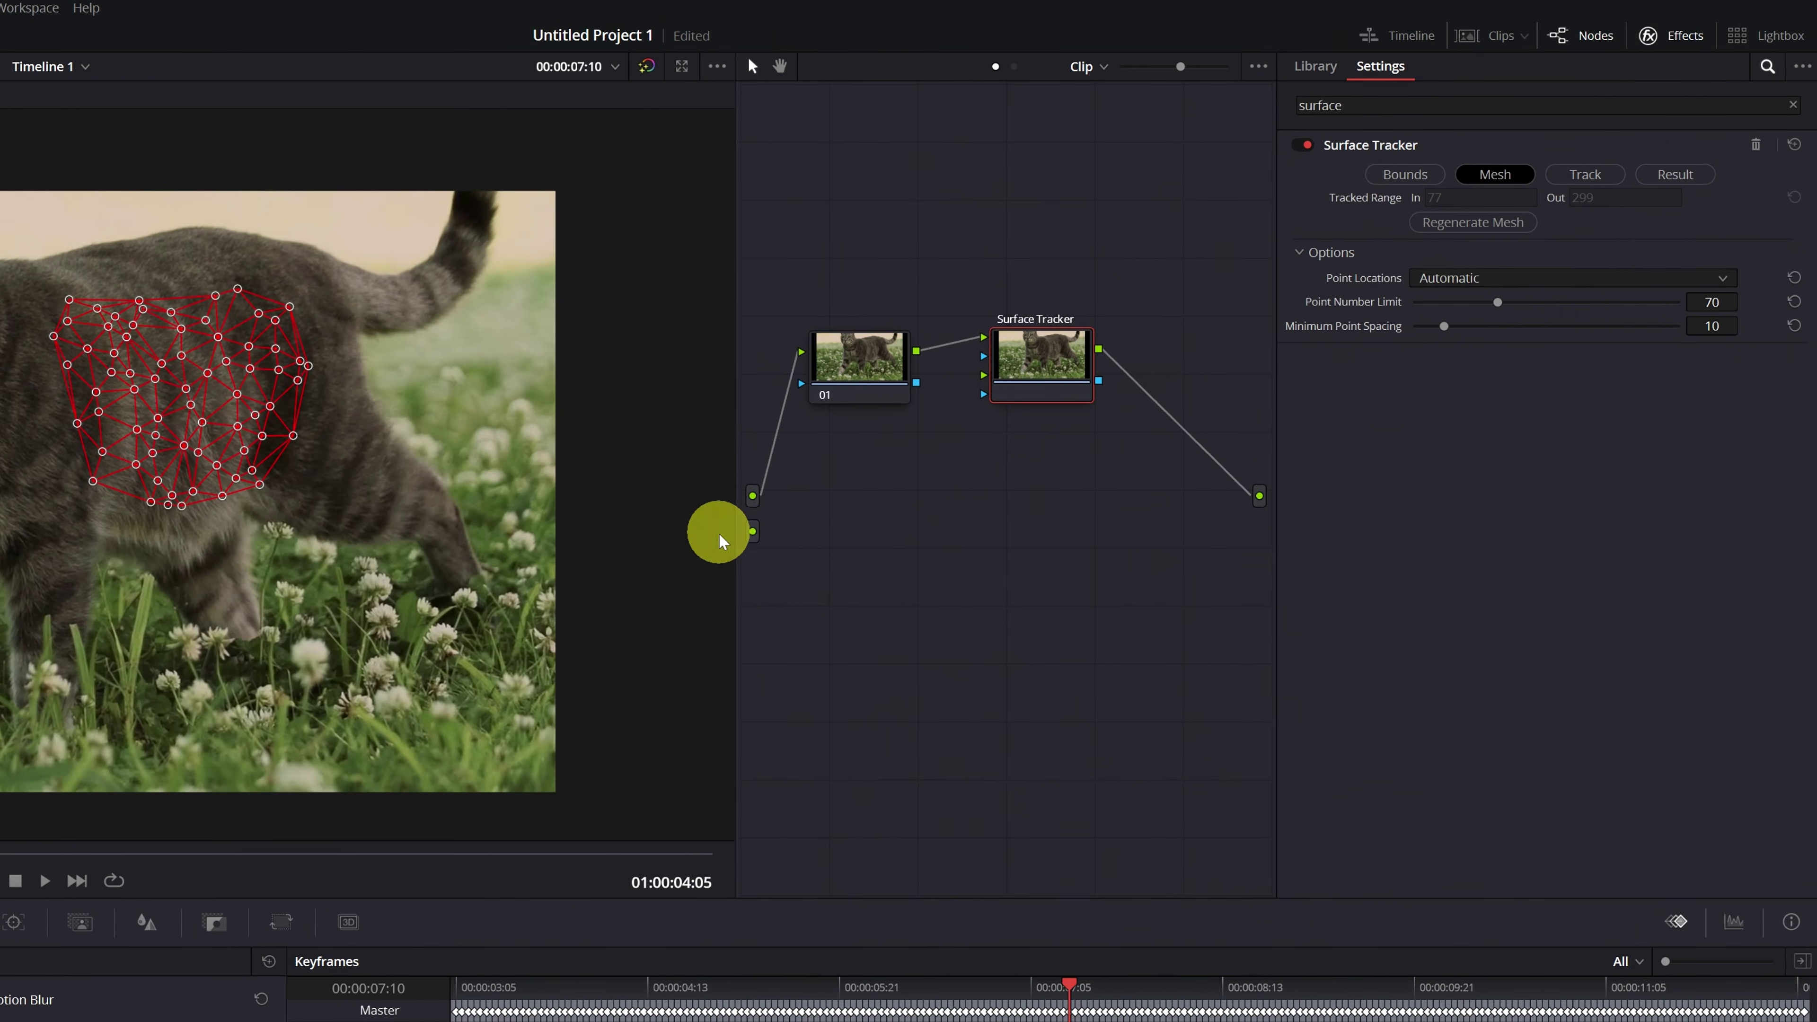
{"action": "left_click_drag", "start_coordinate": [753, 531], "coordinate": [986, 380]}
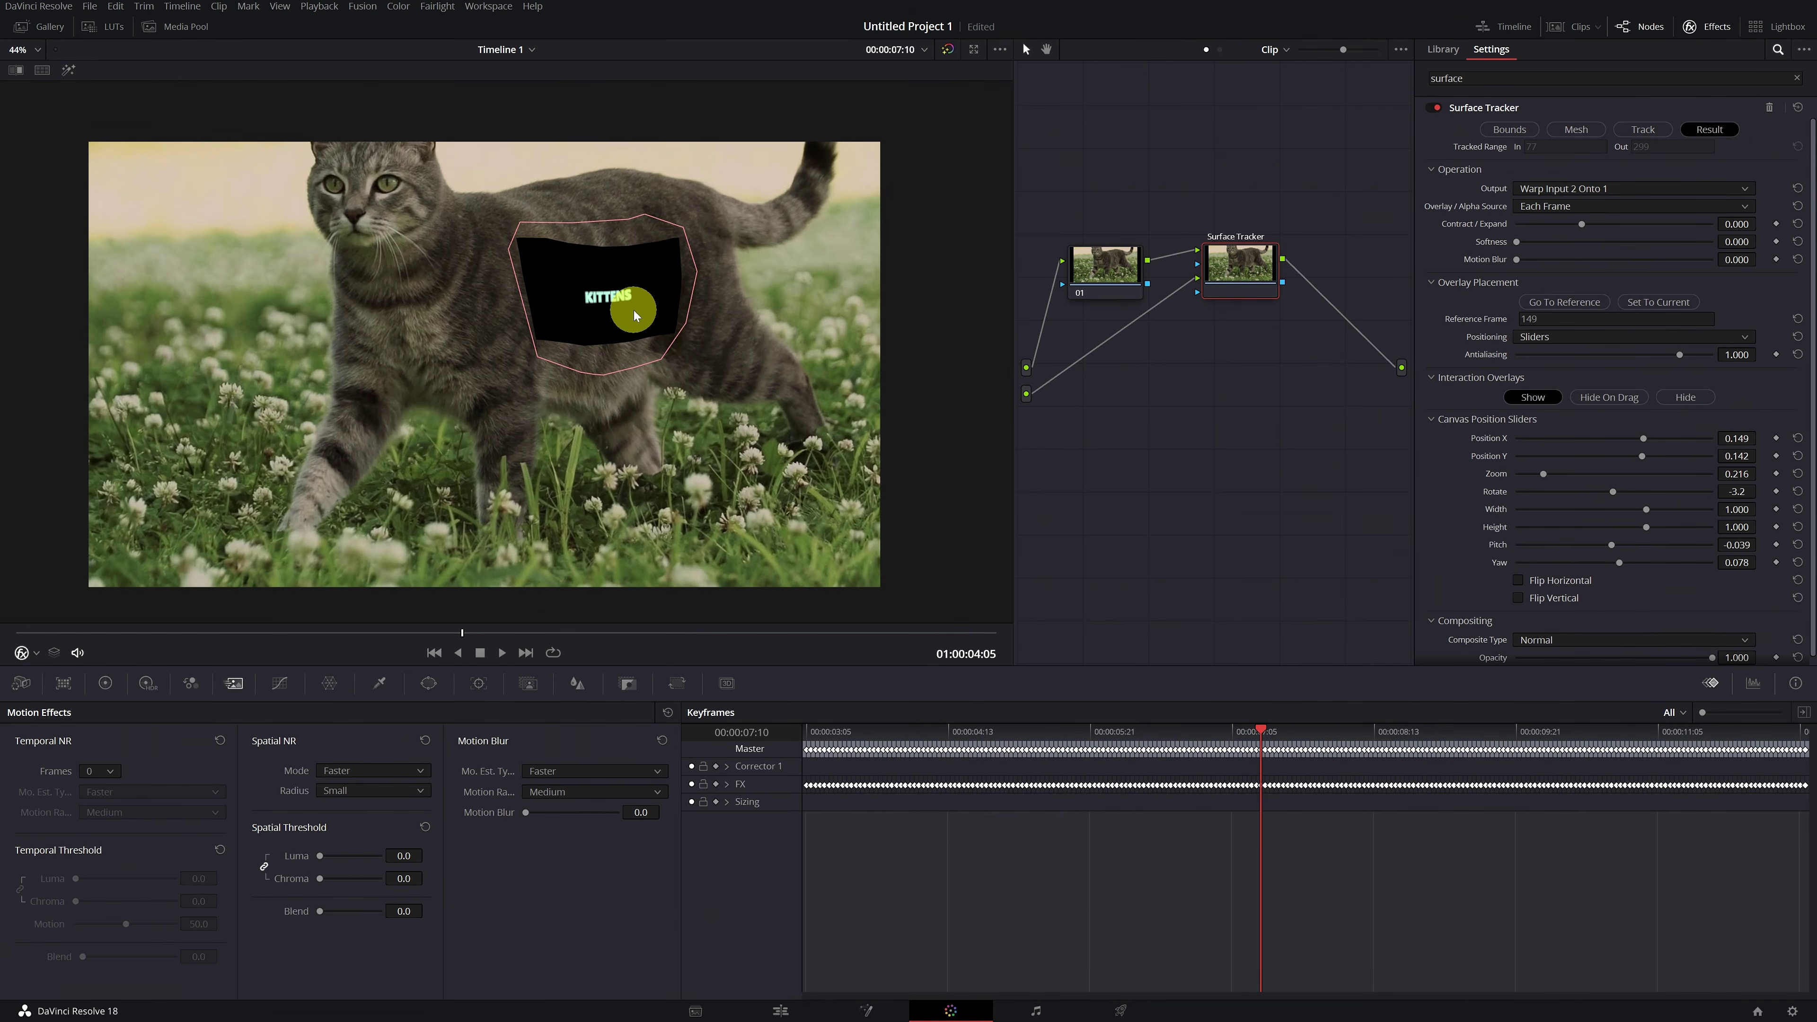
- Connect the added source to the Surface Tracker's second key input as well and play back the result
{"action": "left_click", "coordinate": [1026, 394]}
{"action": "left_click_drag", "start_coordinate": [1027, 396], "coordinate": [1200, 288]}
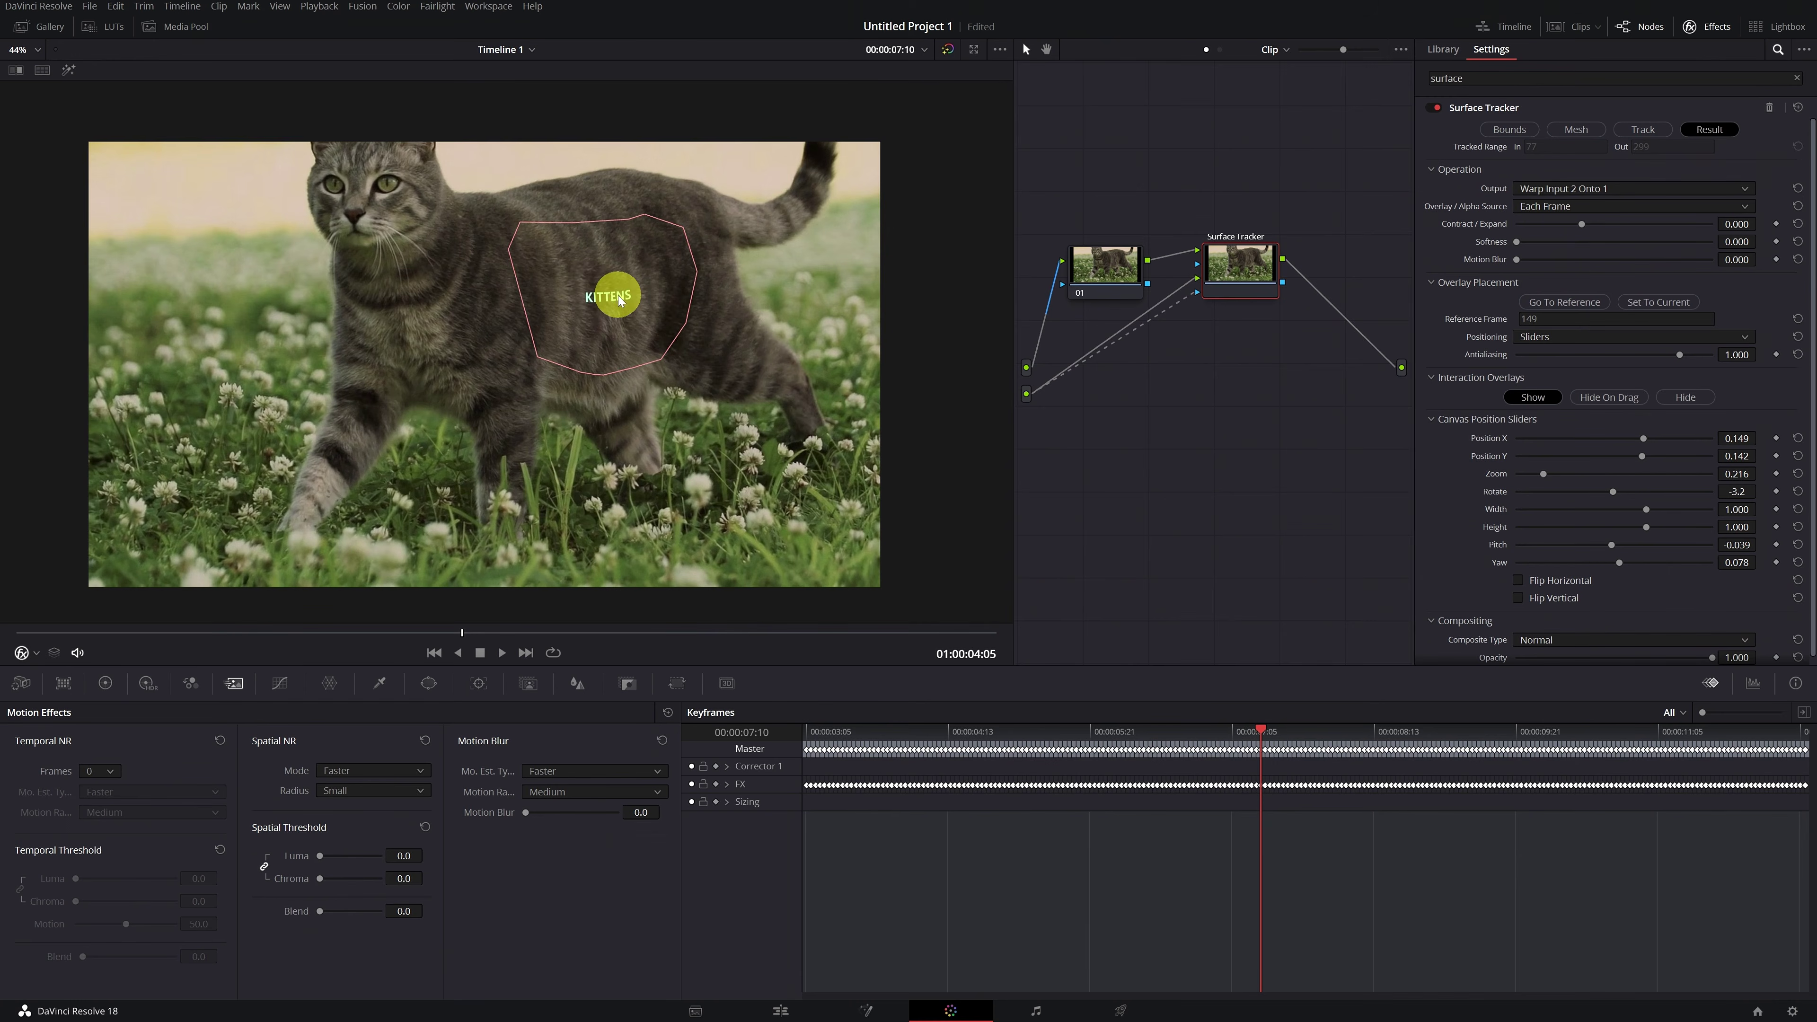
{"action": "left_click", "coordinate": [184, 634]}
{"action": "key", "text": "space"}
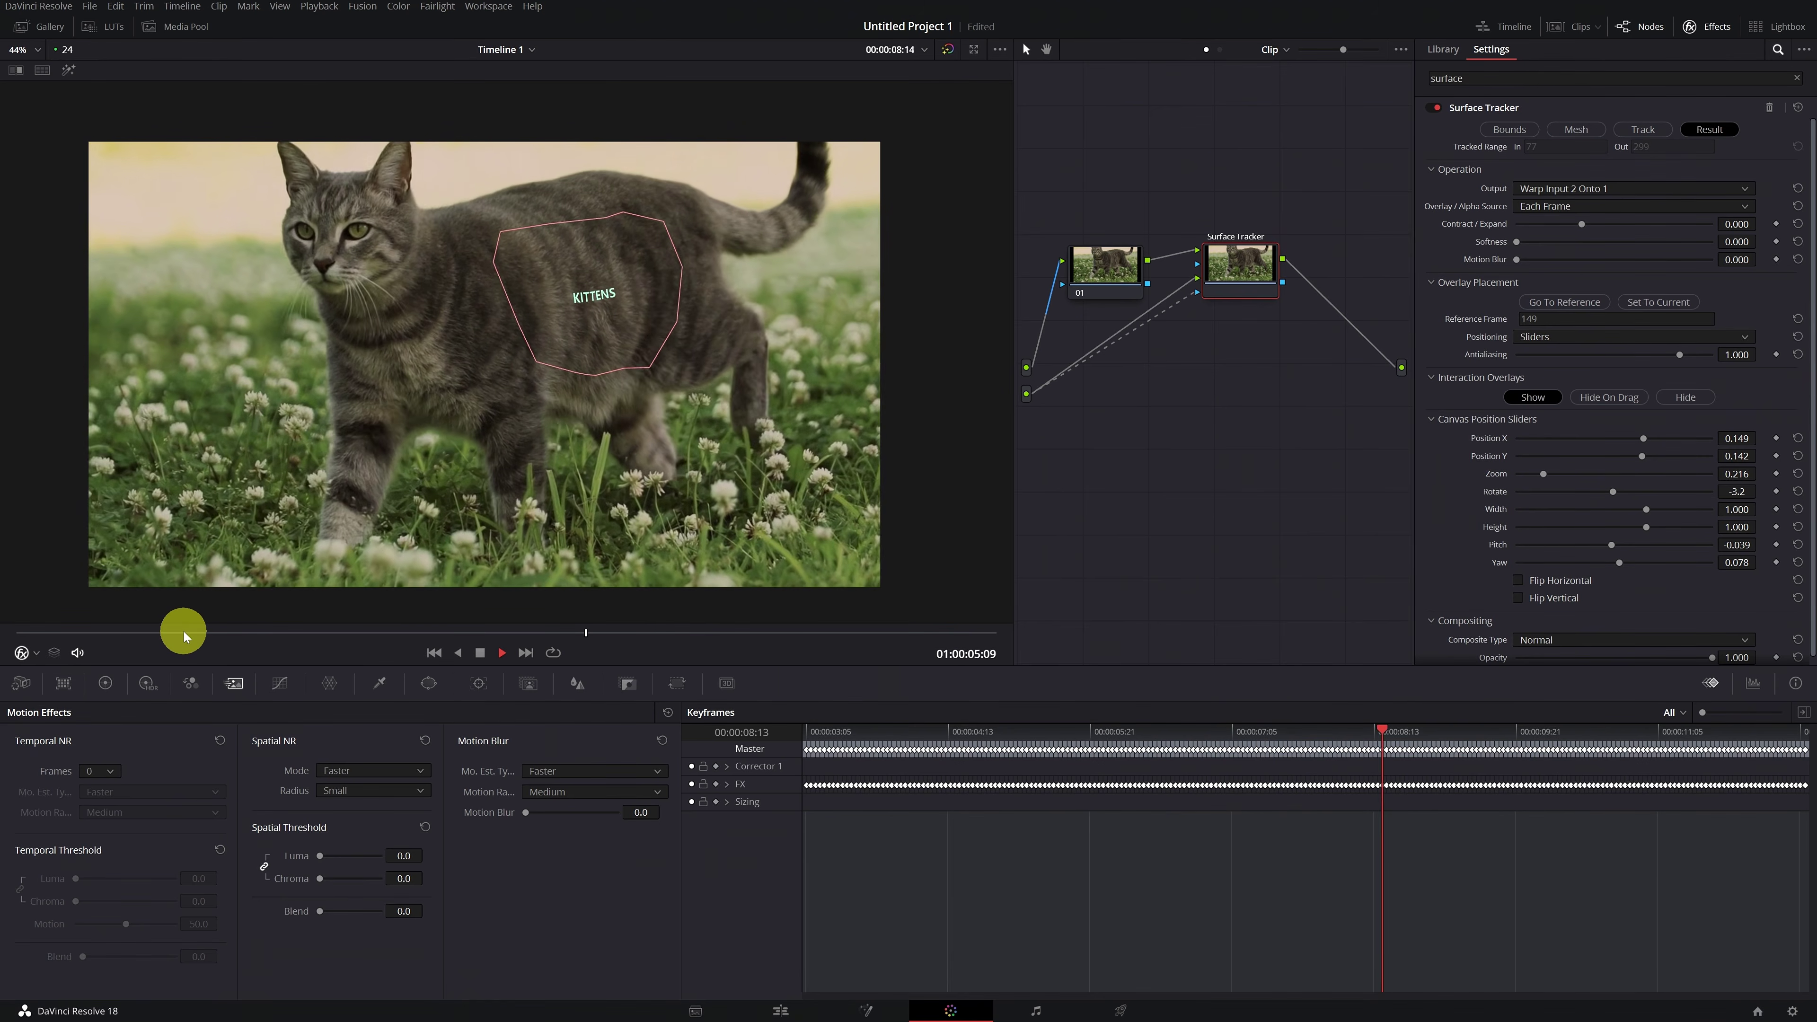
- Enlarge the KITTENS text in Text1 on the Fusion page and scrub through the tracked result on the Color page
{"action": "left_click", "coordinate": [867, 1011]}
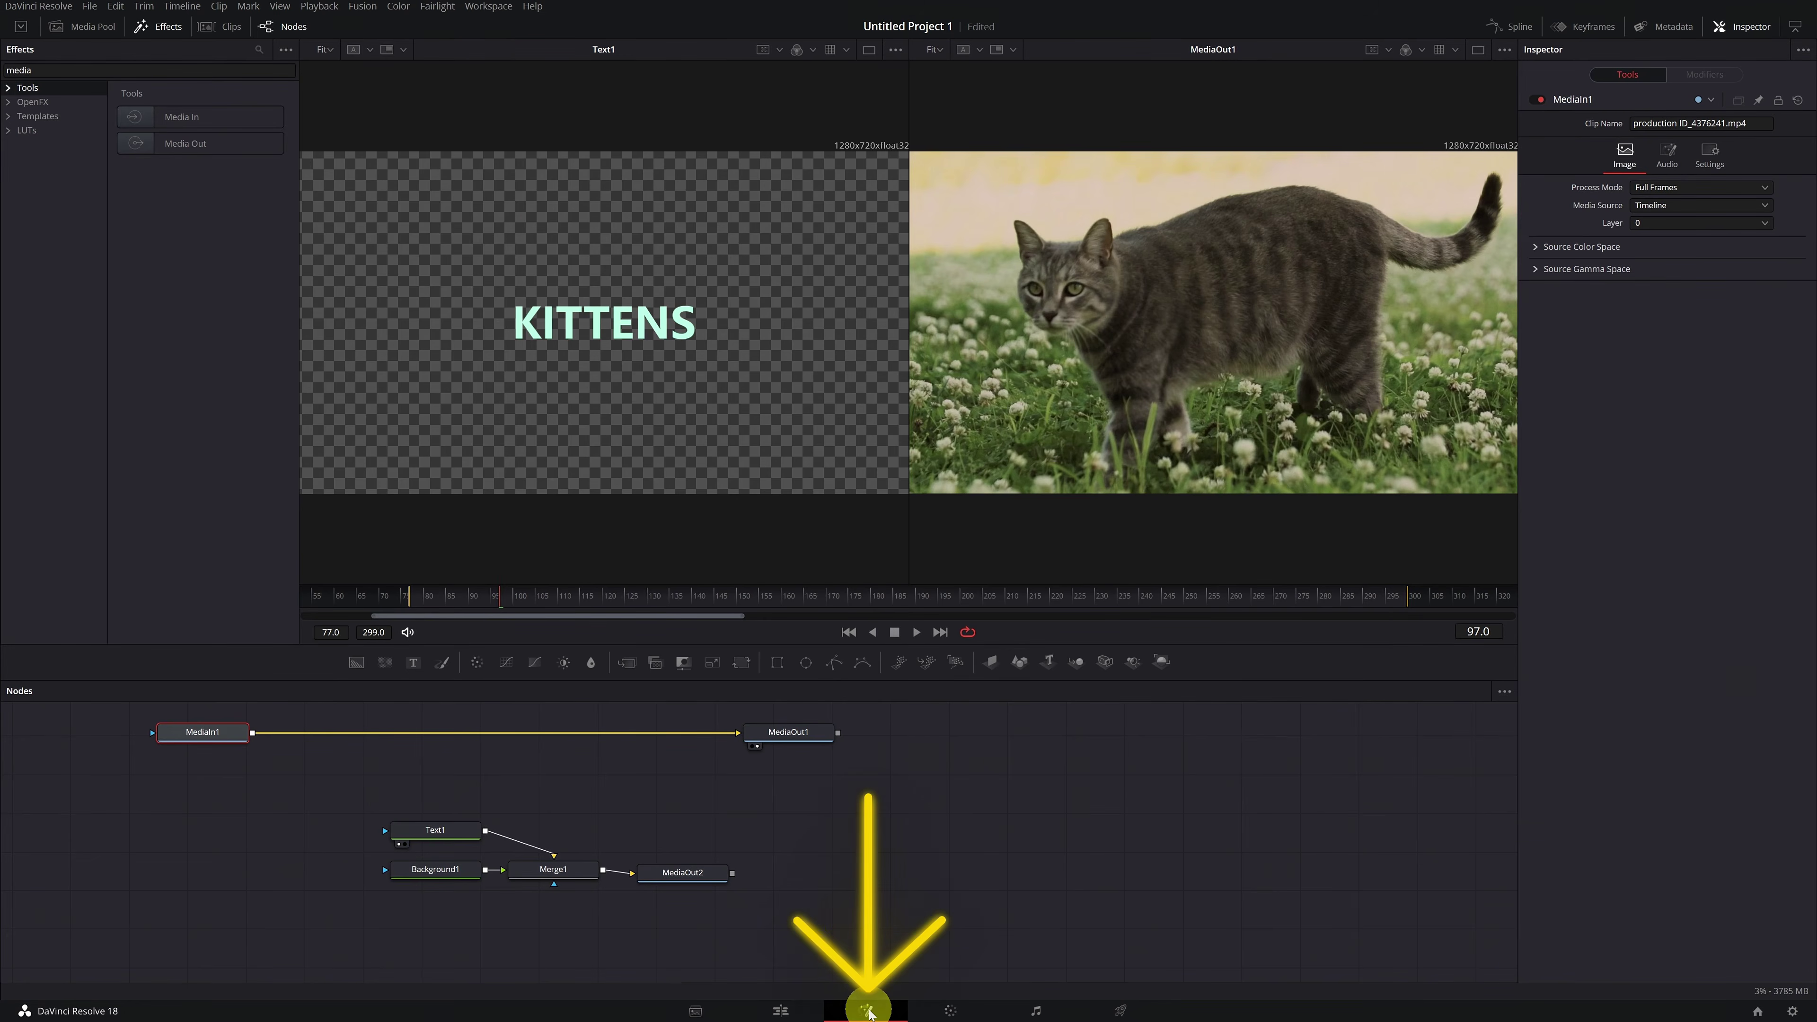
{"action": "left_click", "coordinate": [463, 838]}
{"action": "left_click_drag", "start_coordinate": [1753, 373], "coordinate": [1767, 374]}
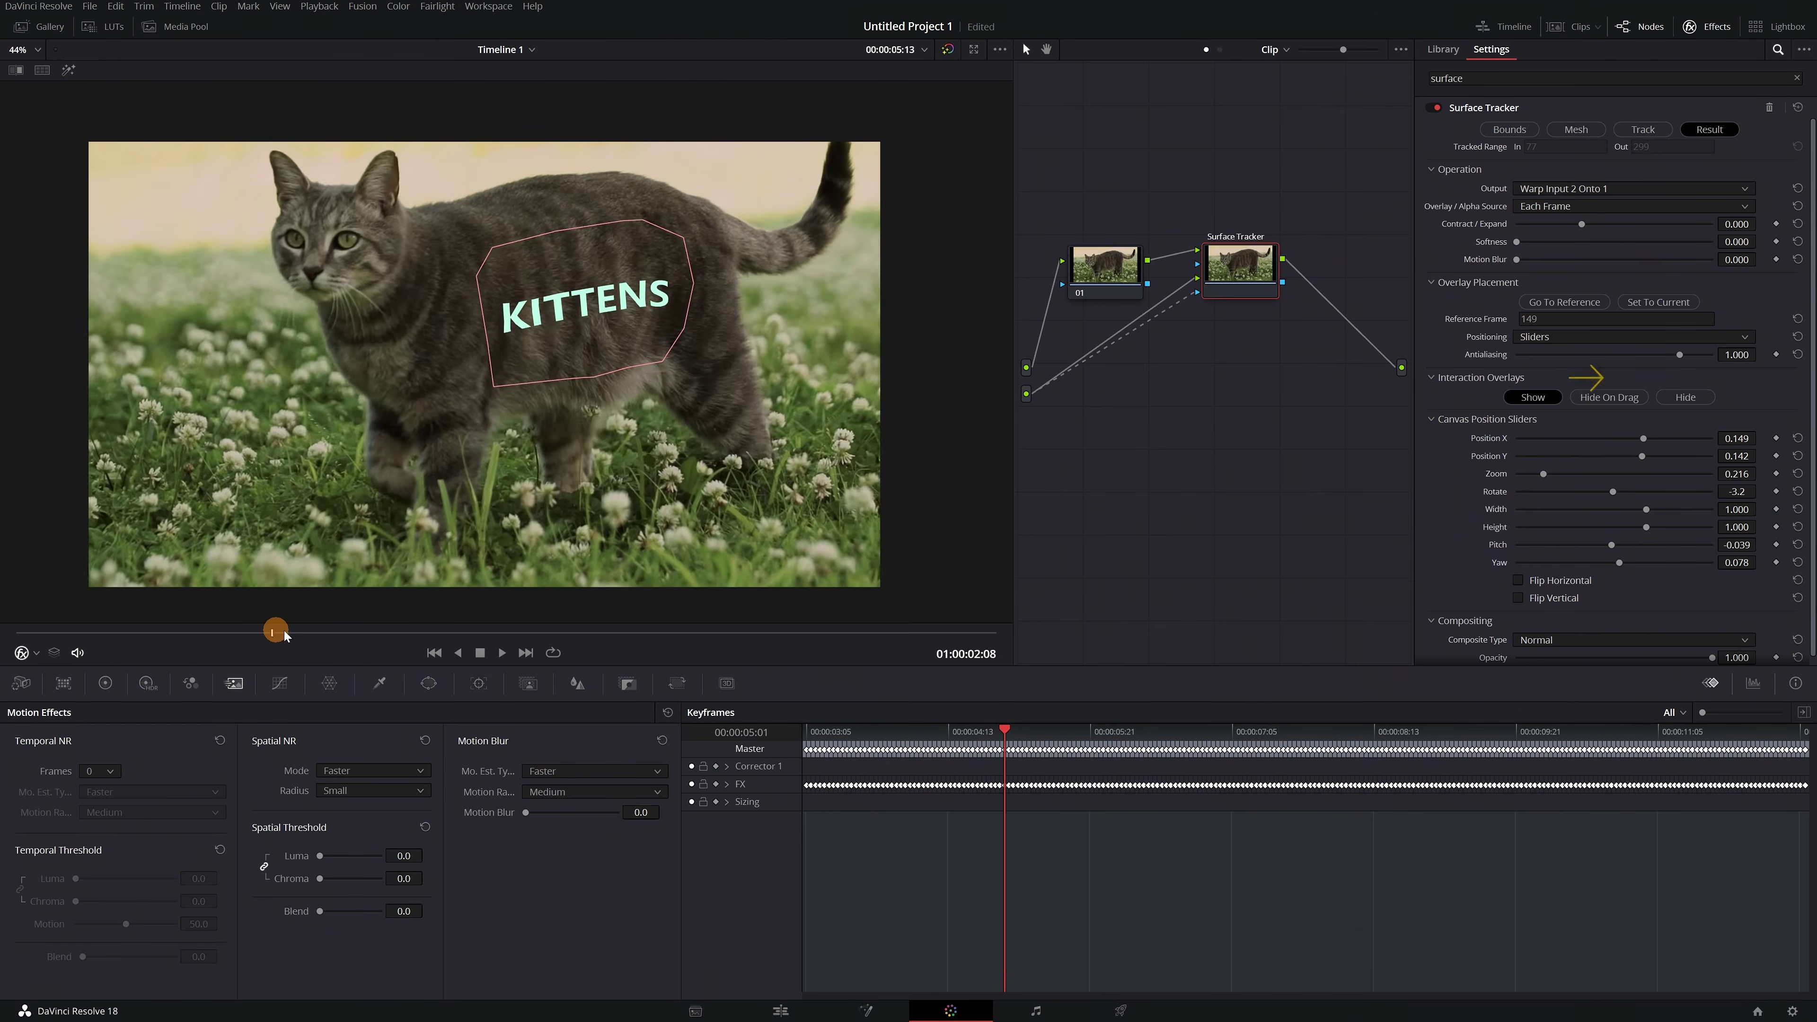
{"action": "left_click_drag", "start_coordinate": [284, 635], "coordinate": [1016, 638]}
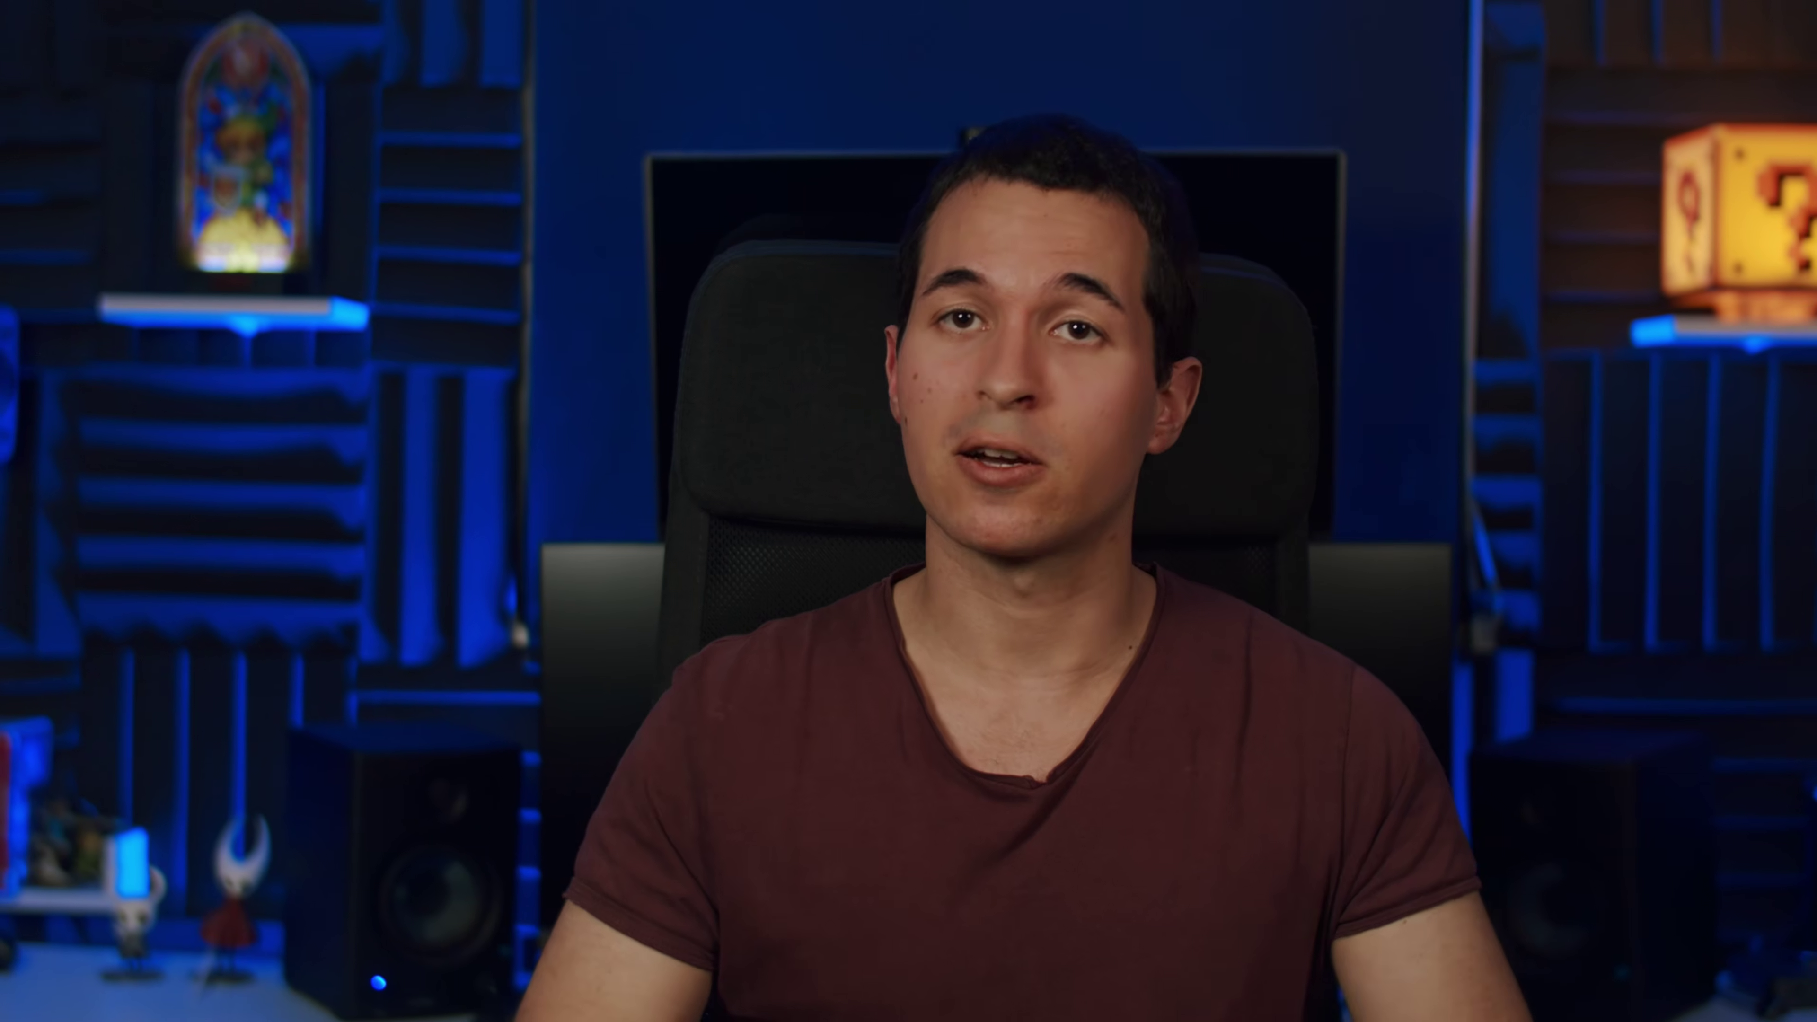